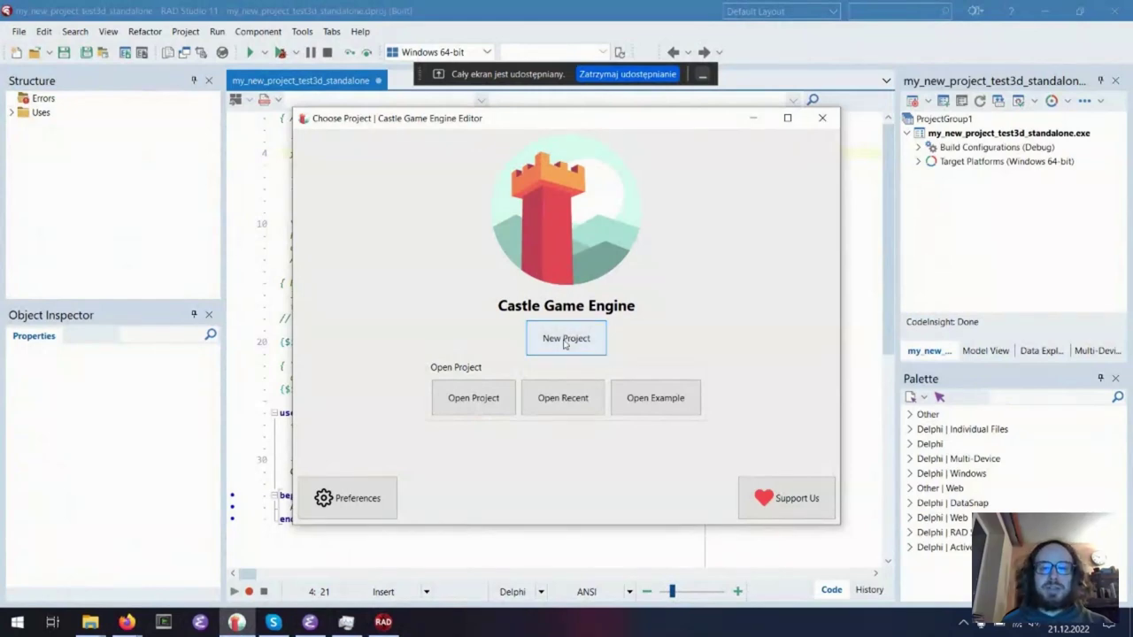
left_click(576, 399)
left_click(670, 399)
left_click(670, 399)
key("Escape")
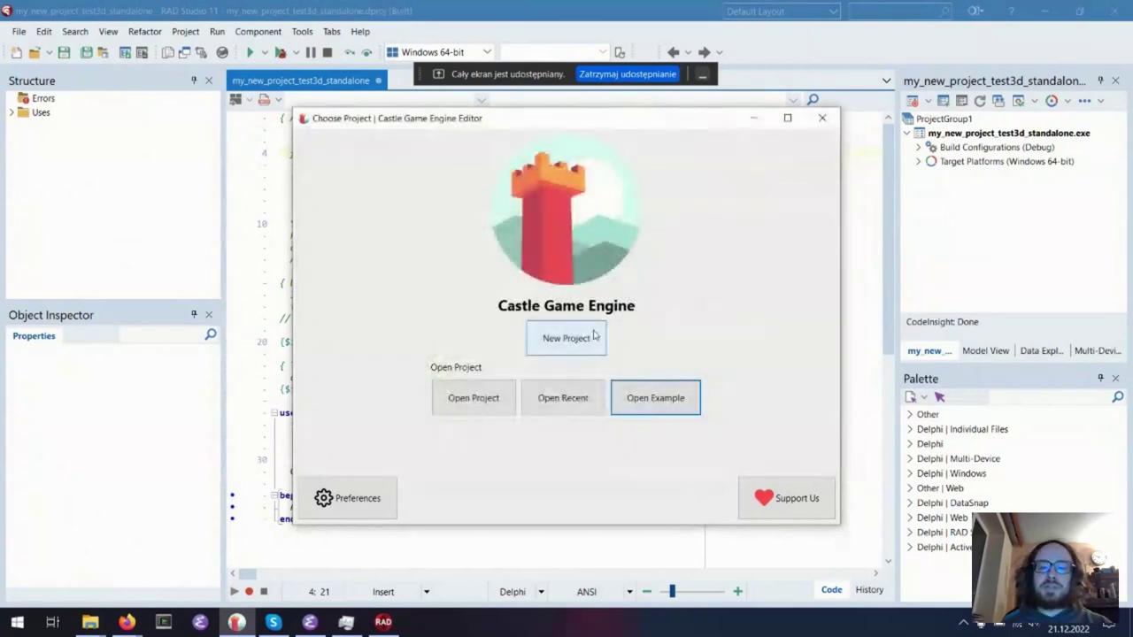
- Create a new project from the Empty template with the project name my-new-project-emmasd
left_click(567, 338)
left_click(485, 411)
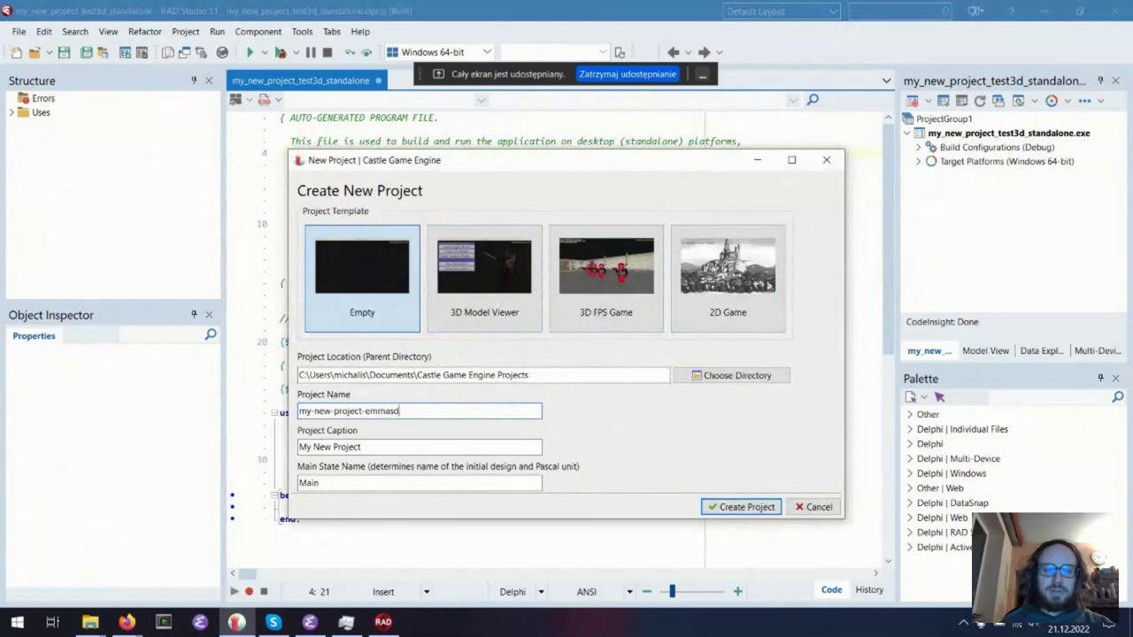
key("Return")
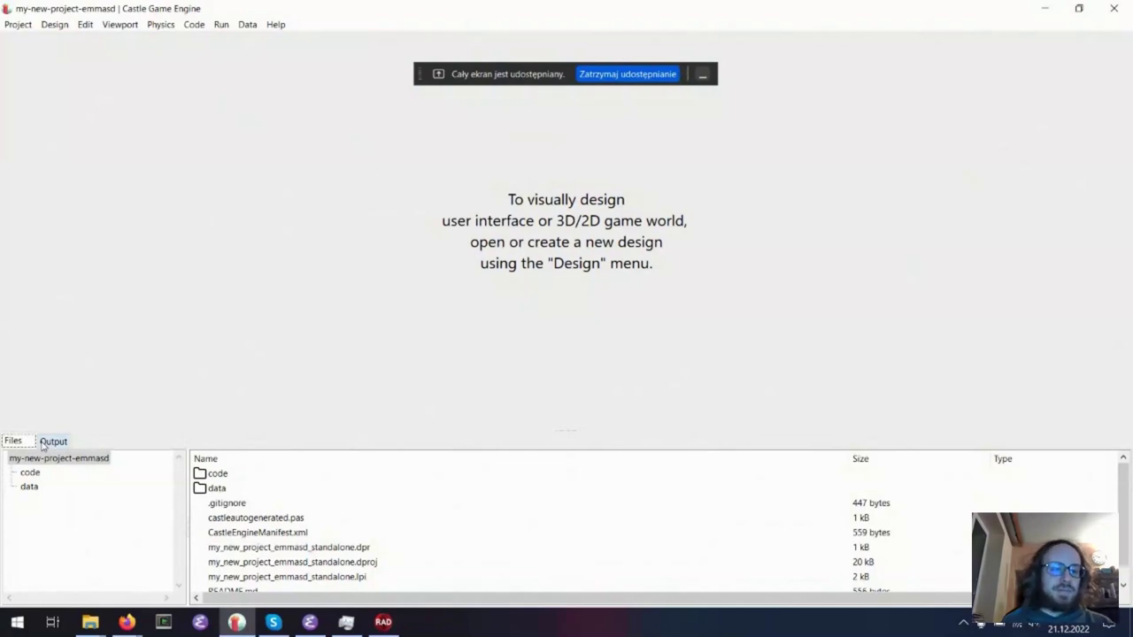
- Open the gamestatemain.castle-user-interface design from the data folder and add a 3D viewport to Group1
left_click(27, 486)
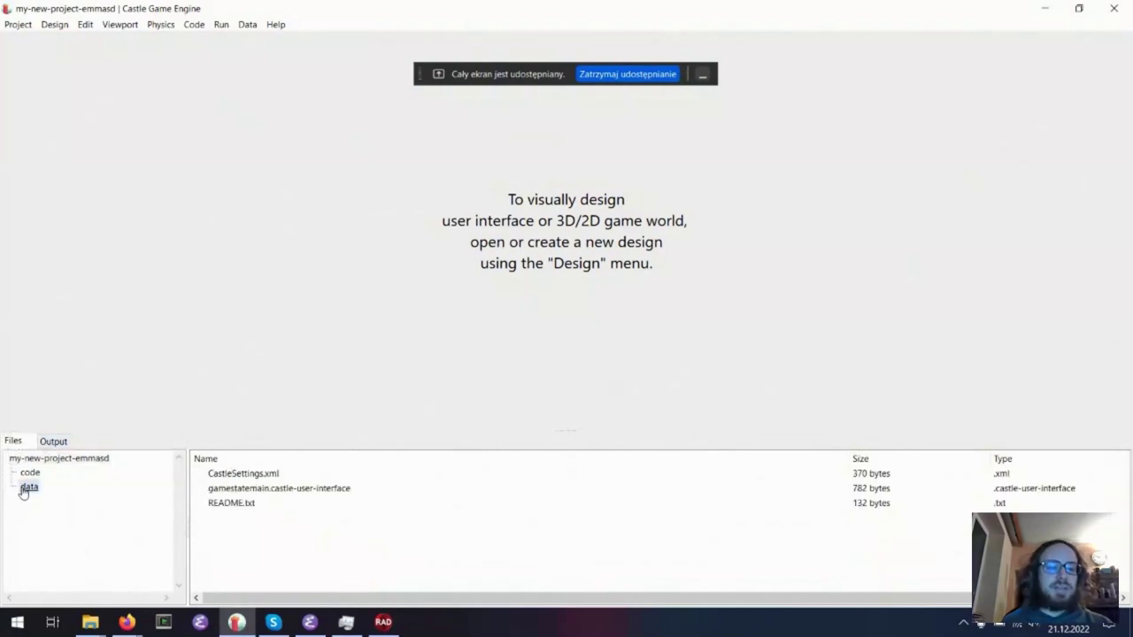
double_click(299, 490)
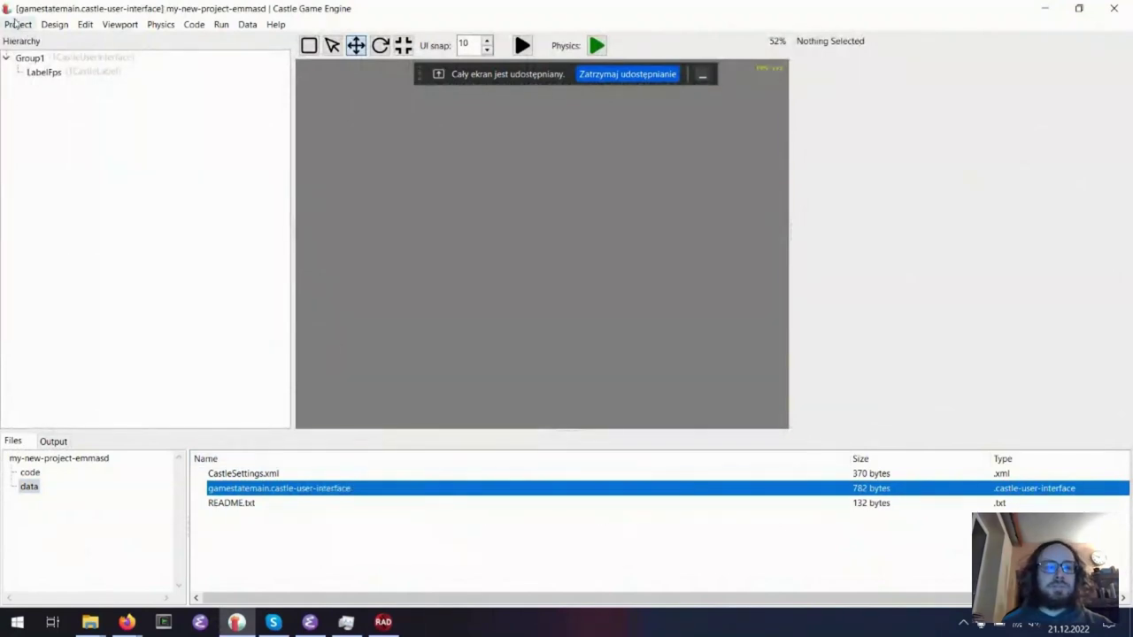
right_click(79, 58)
mouse_move(192, 65)
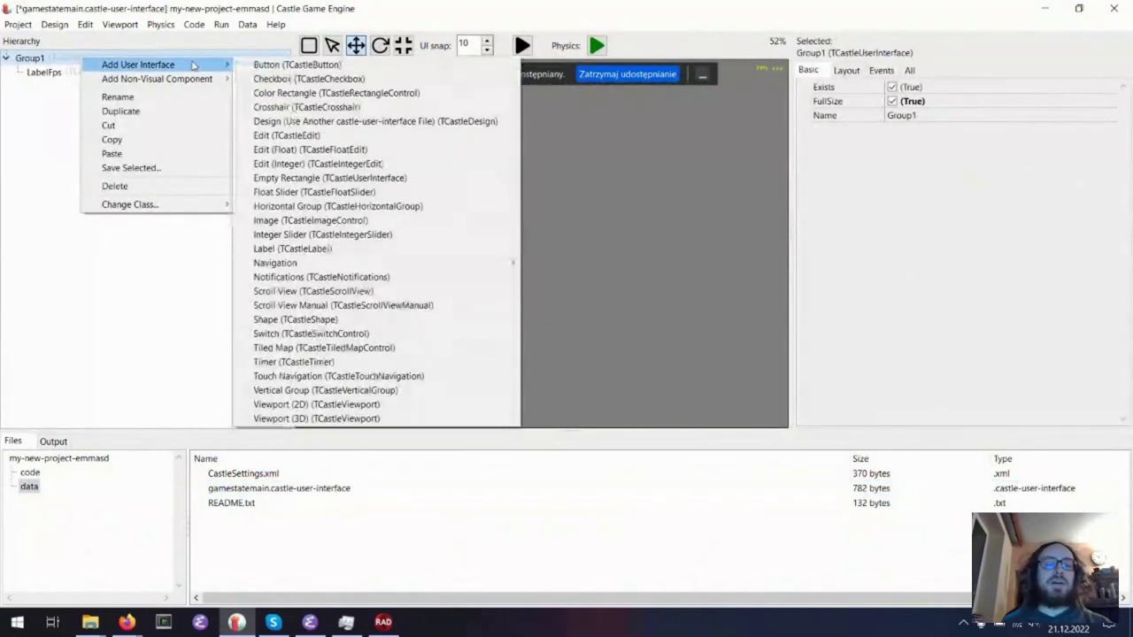
left_click(314, 412)
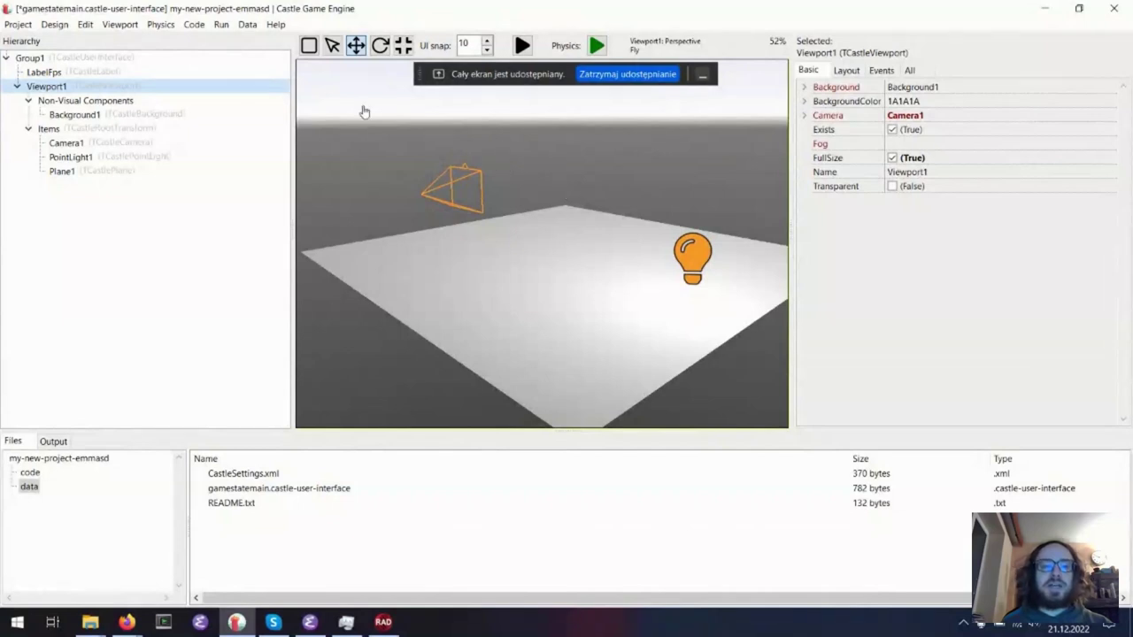
right_click_drag(502, 191, 610, 173)
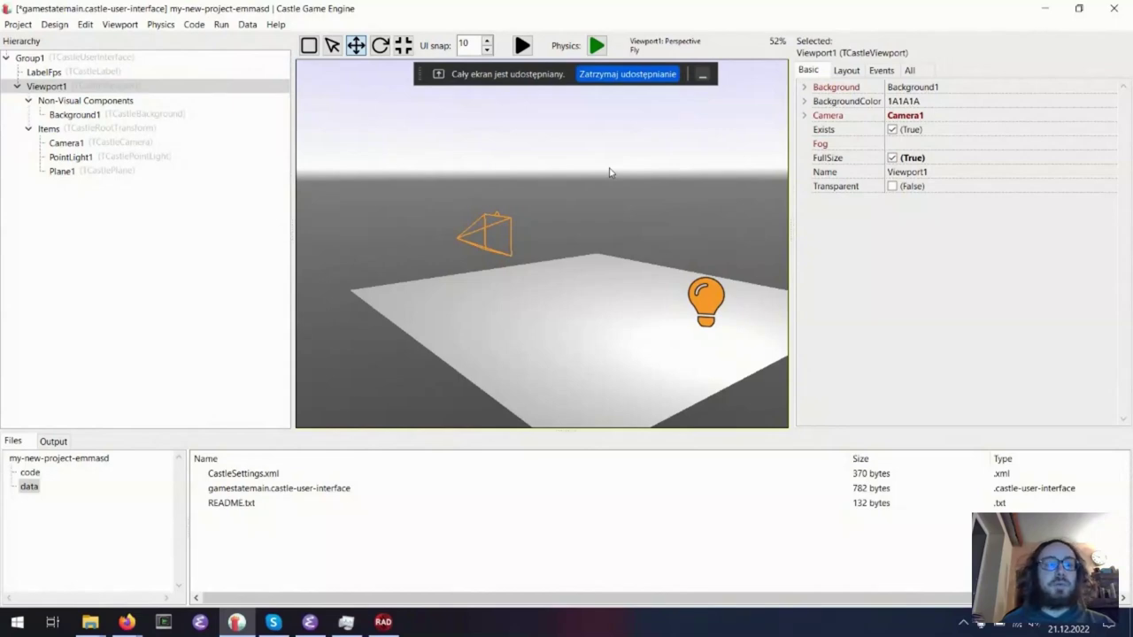
right_click(90, 85)
mouse_move(138, 90)
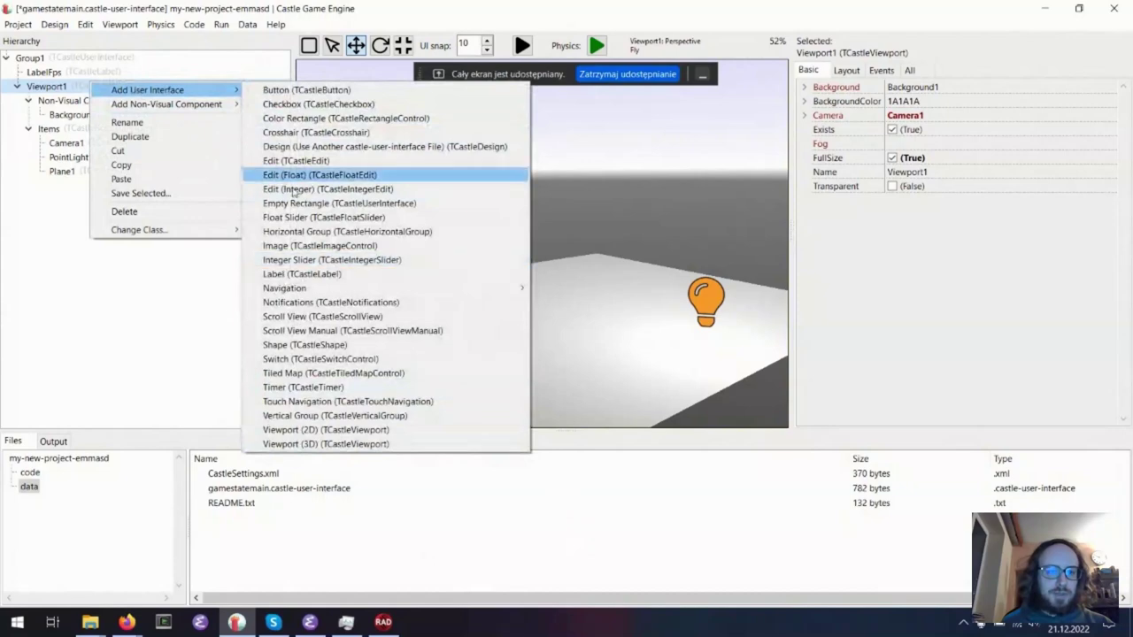
left_click(57, 102)
- Add a box transform under the viewport's Items and raise it above the plane to a Y translation of about 2.23
left_click(118, 131)
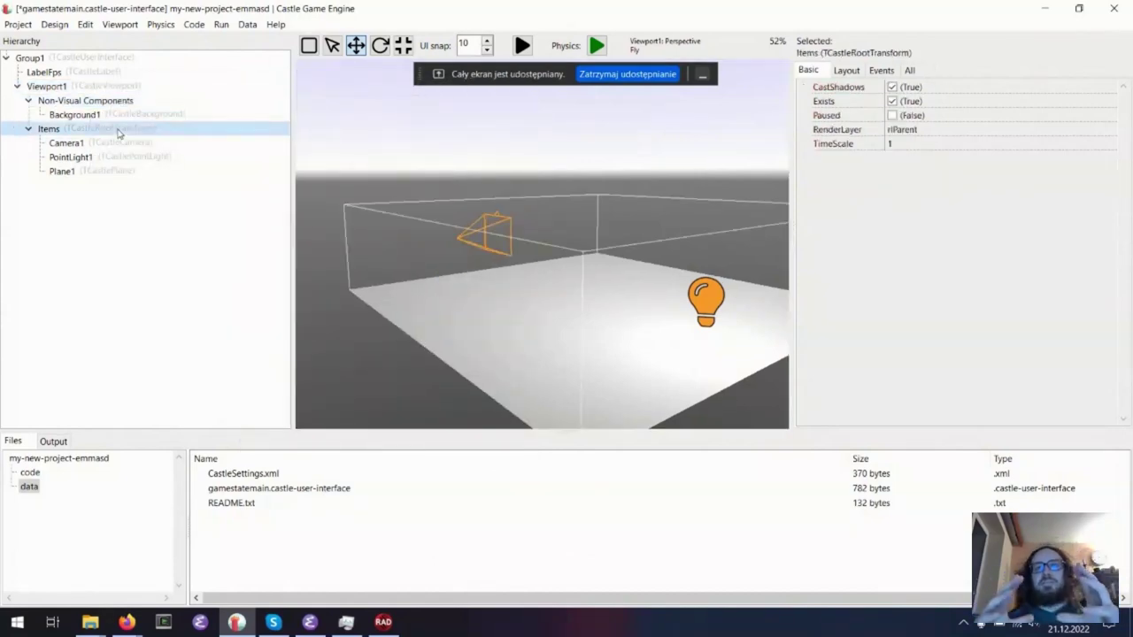
right_click(118, 133)
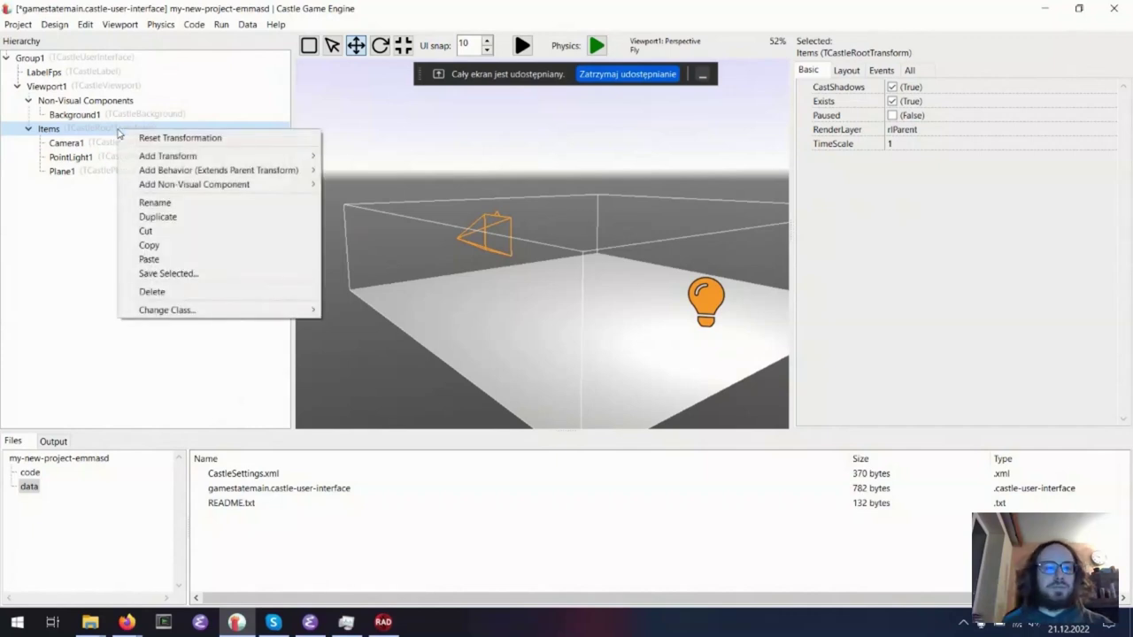
mouse_move(168, 156)
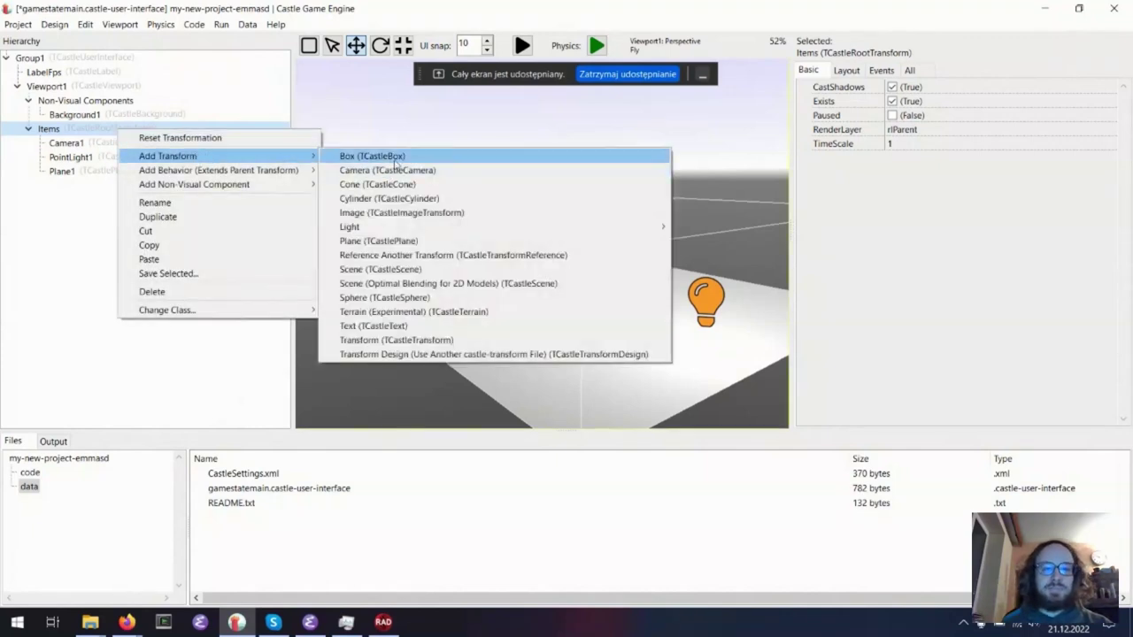
left_click(354, 157)
left_click_drag(591, 275, 591, 199)
- Raise the point light to a Y translation of about 3.81 and place a duplicate of it at X about -1.73
left_click(706, 297)
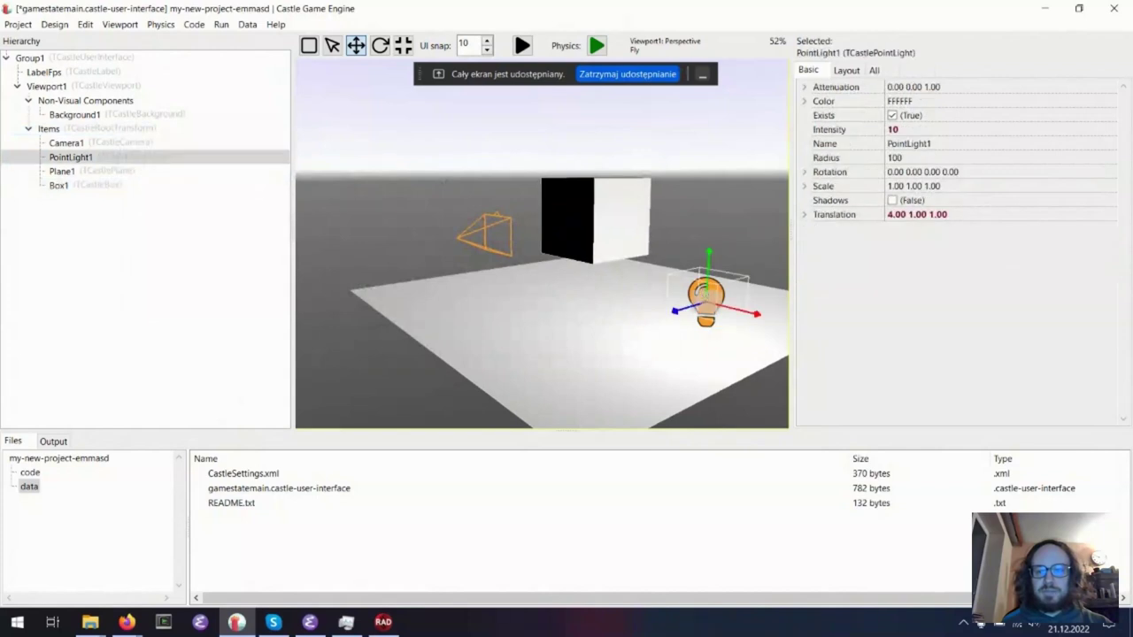
key("KP_Decimal")
left_click_drag(550, 292, 569, 136)
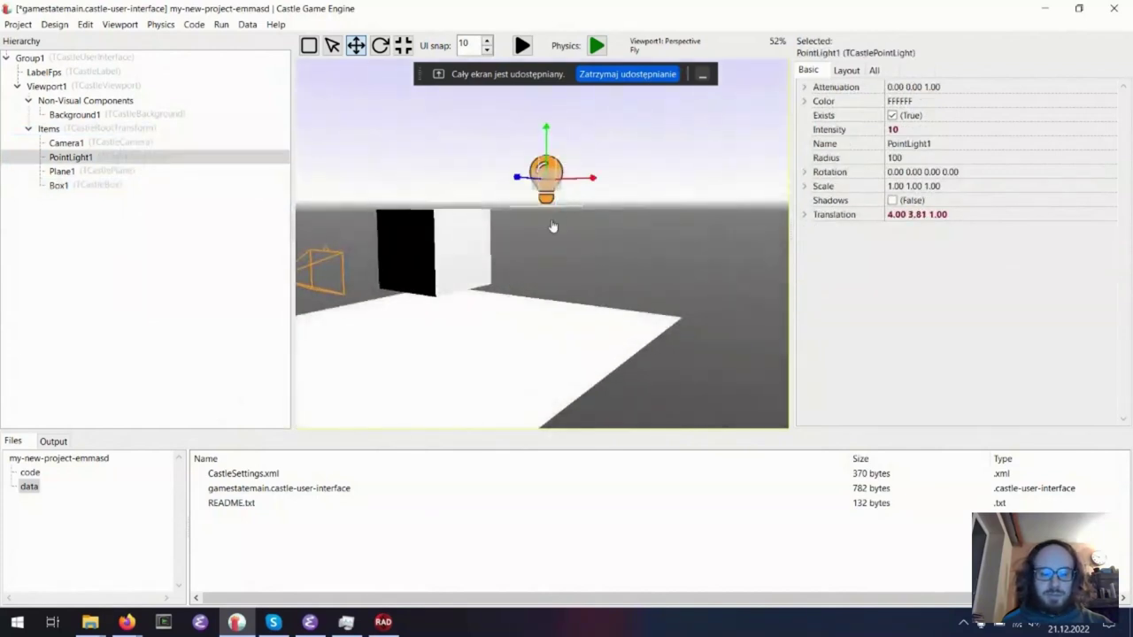
key("ctrl+d")
left_click_drag(593, 180, 400, 180)
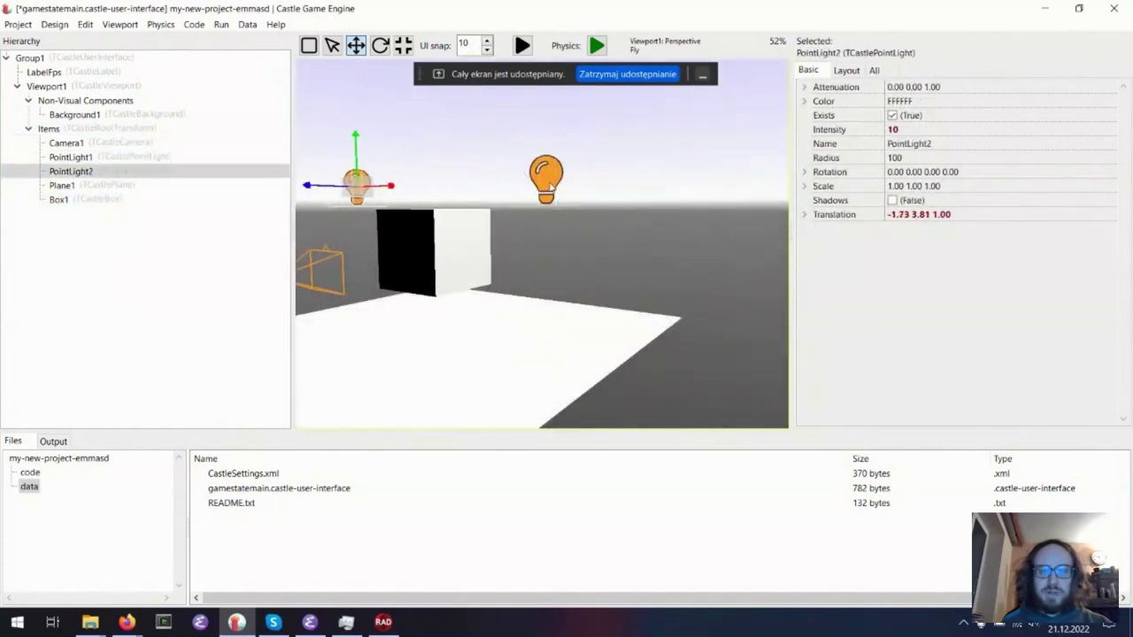
- Try the Shadows option on the original point light, leaving it off, and raise the light to a Y translation of about 4.91
left_click(546, 173)
left_click(893, 201)
right_click_drag(561, 218, 580, 229)
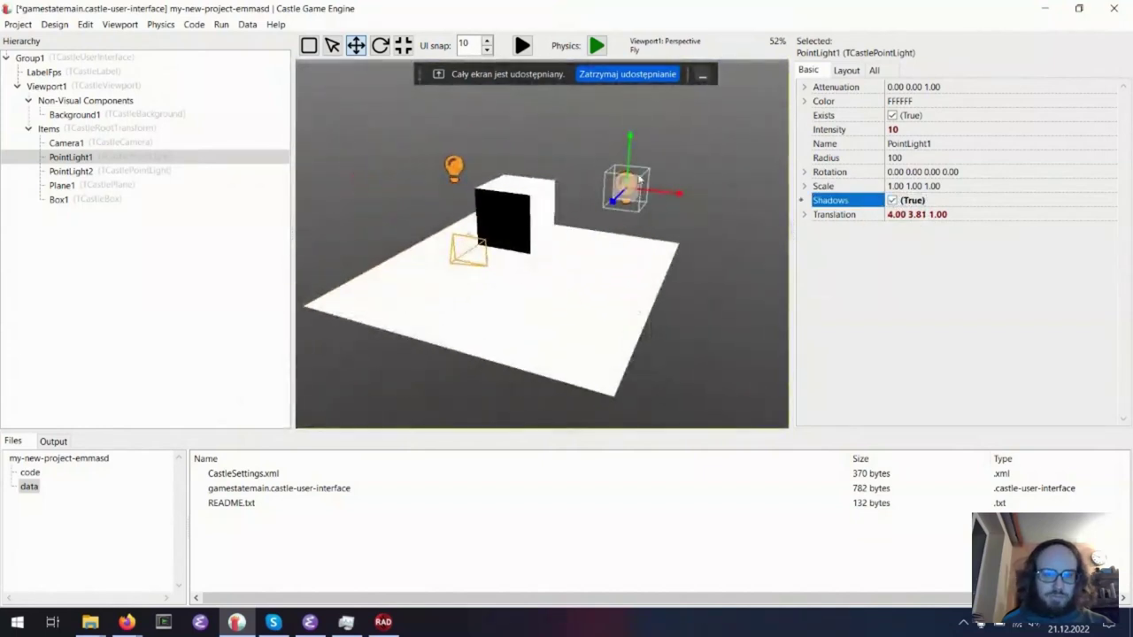
left_click_drag(632, 161, 633, 122)
left_click(891, 201)
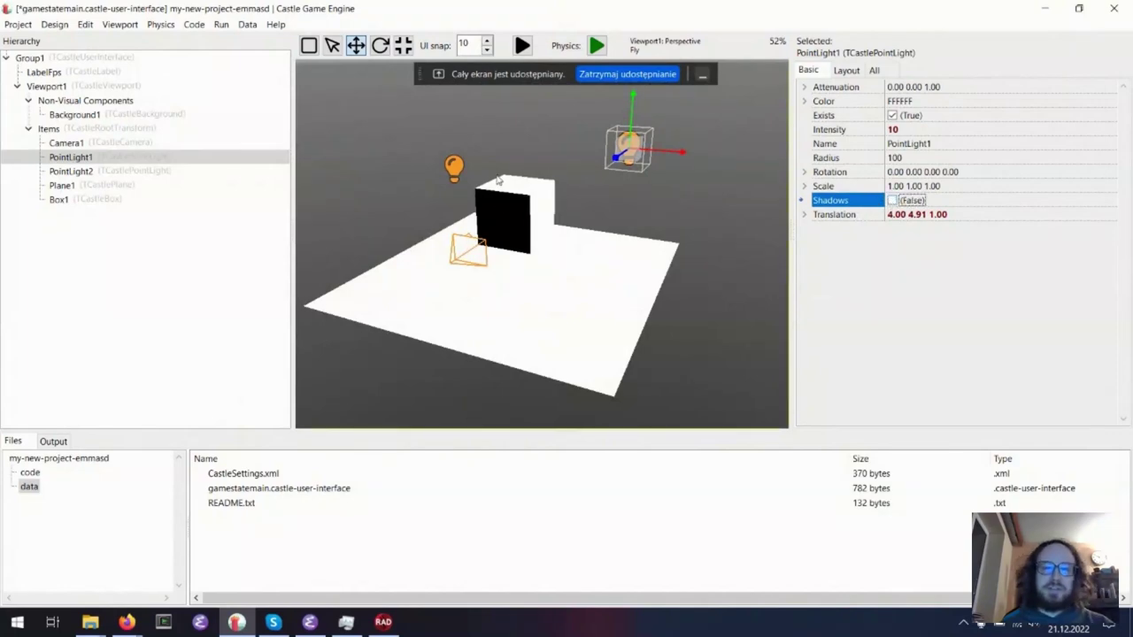
- Duplicate the box and move the copy along the X axis to about 3.59
scroll(548, 186, "up", 3)
left_click(546, 232)
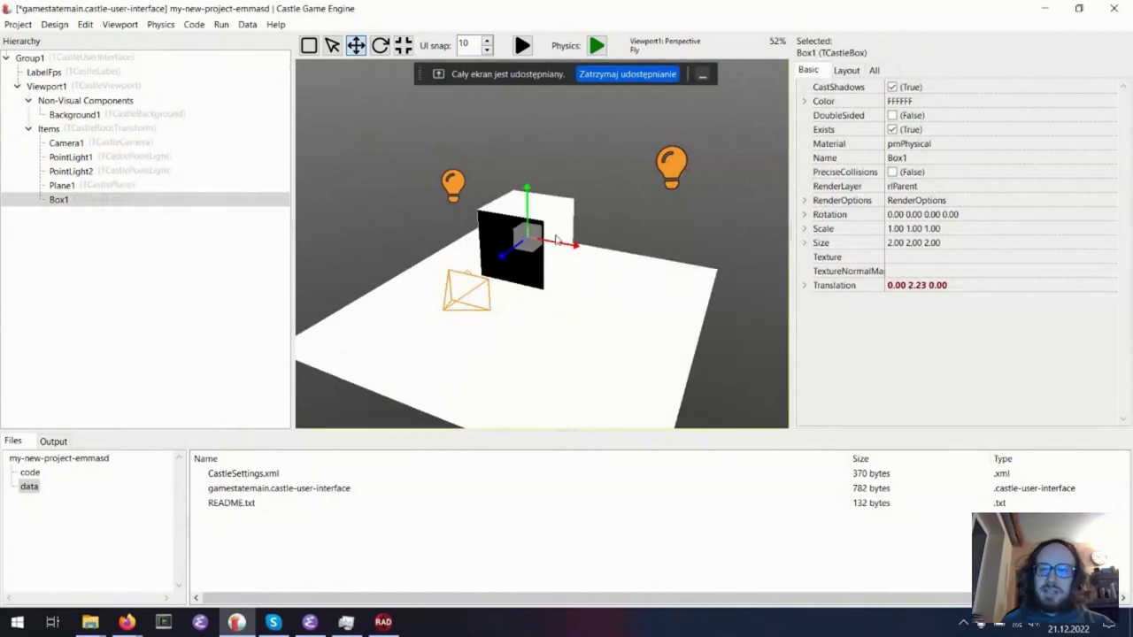
key("ctrl+d")
left_click_drag(556, 239, 692, 262)
- Add a box collider physics behavior to the first box, Box1
left_click(494, 237)
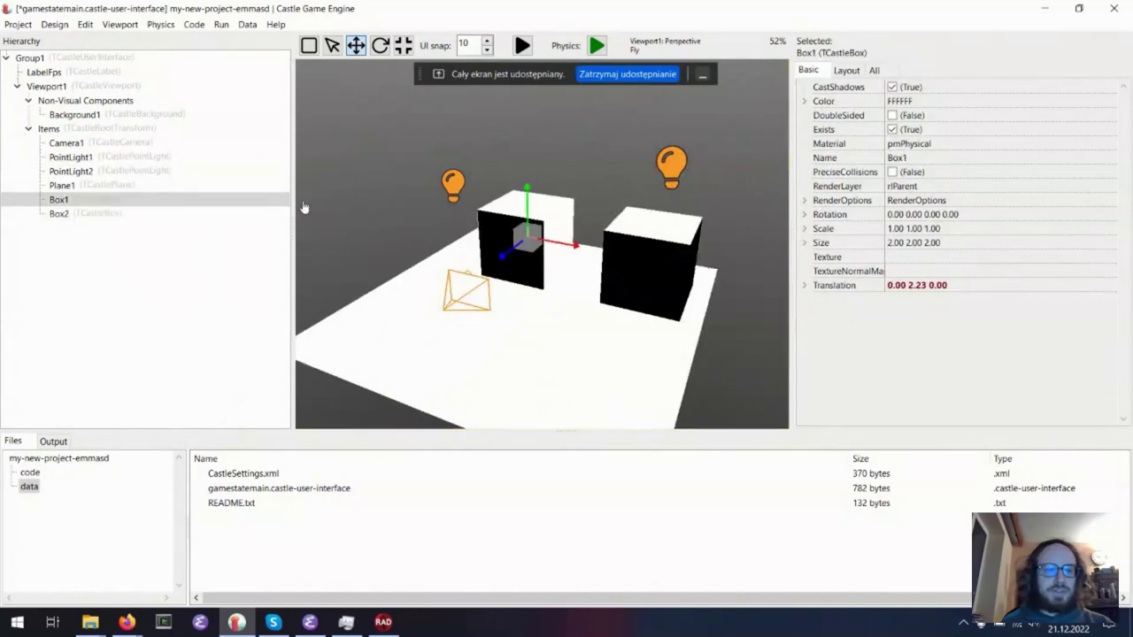
right_click(91, 198)
mouse_move(174, 241)
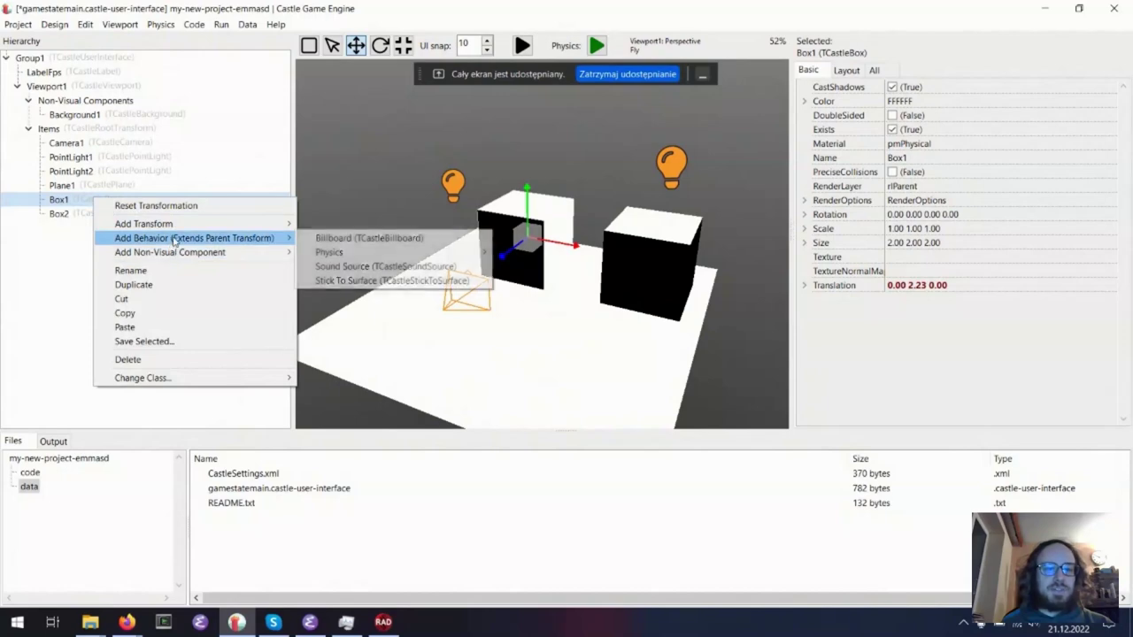
mouse_move(325, 252)
mouse_move(646, 254)
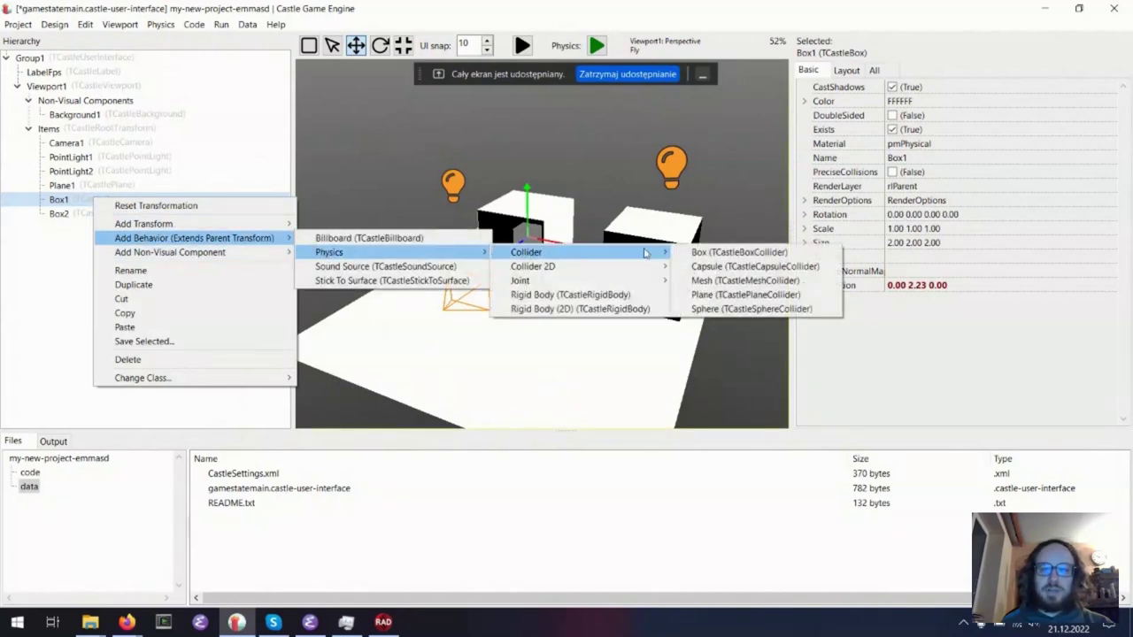
left_click(725, 252)
- Add a box collider physics behavior to the second box, Box2
left_click(31, 255)
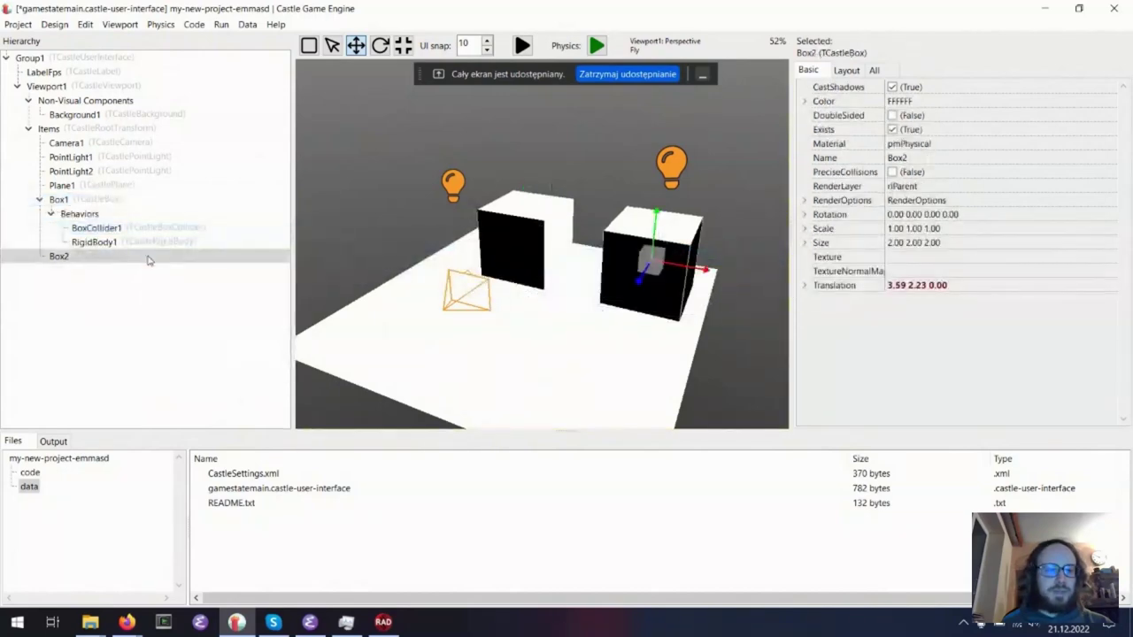
right_click(149, 259)
mouse_move(189, 299)
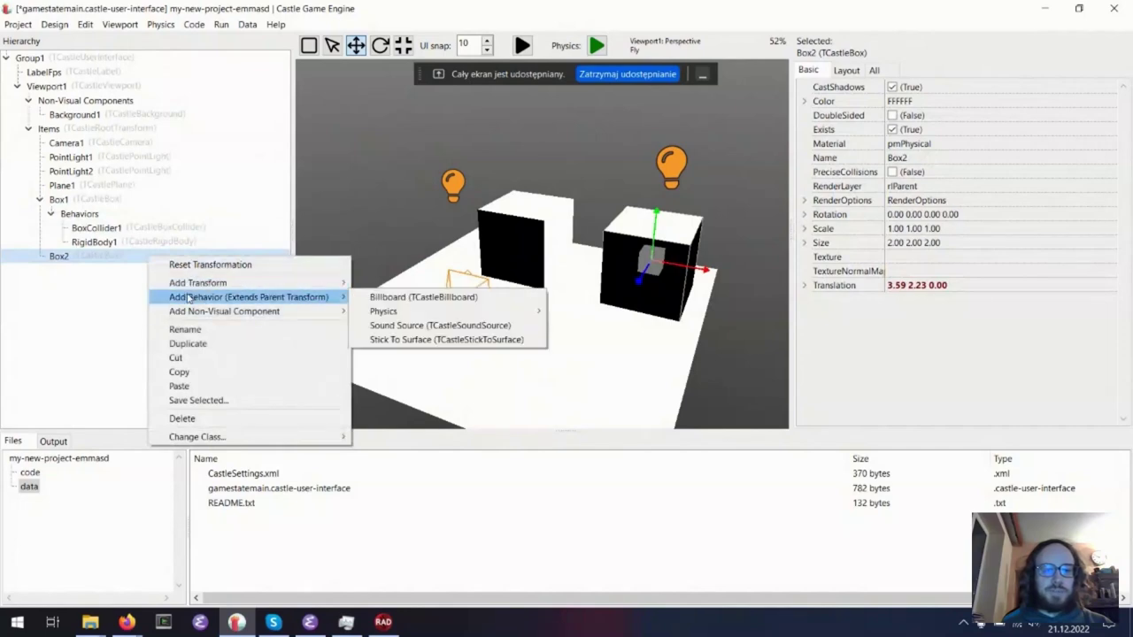
mouse_move(383, 311)
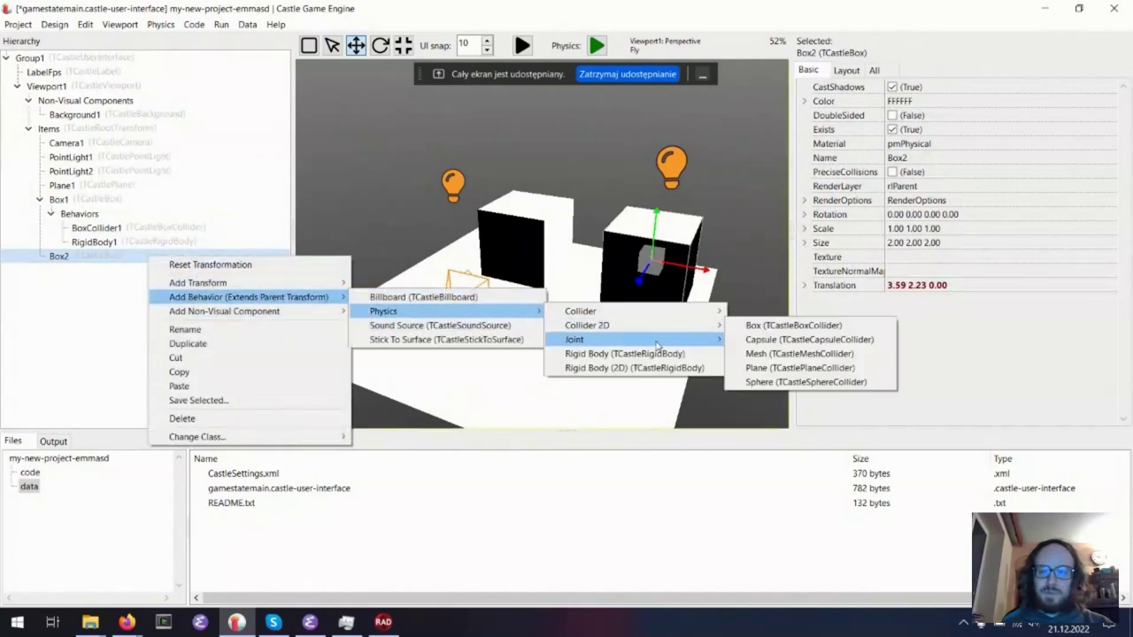
mouse_move(713, 311)
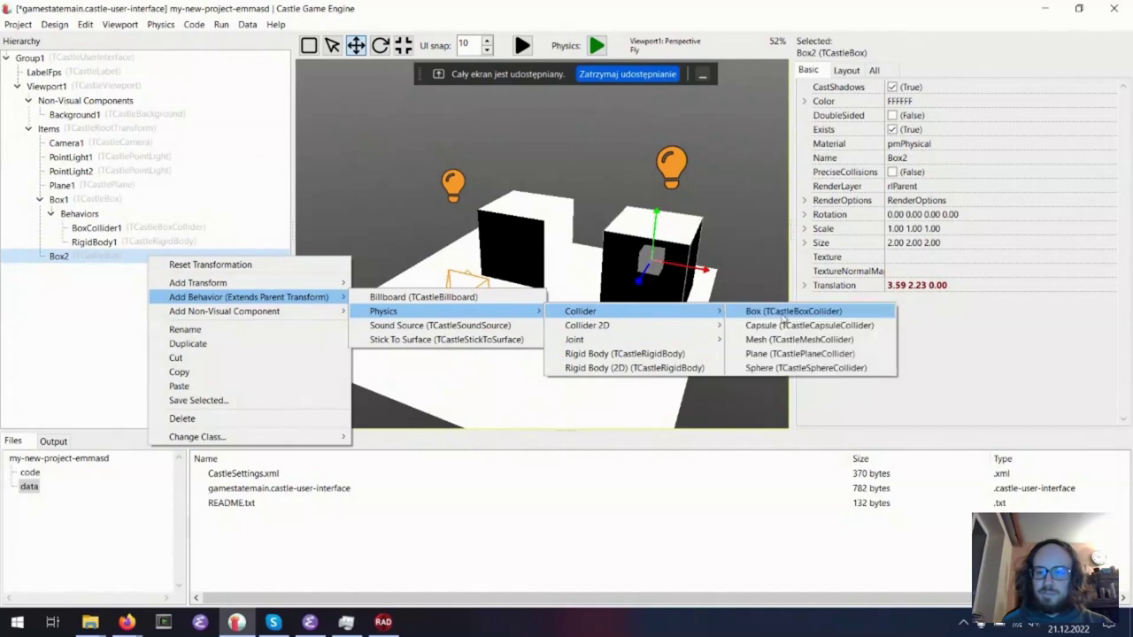
left_click(784, 315)
- Run the physics simulation to watch how the boxes behave with the collider-less plane, and stop it
left_click(62, 185)
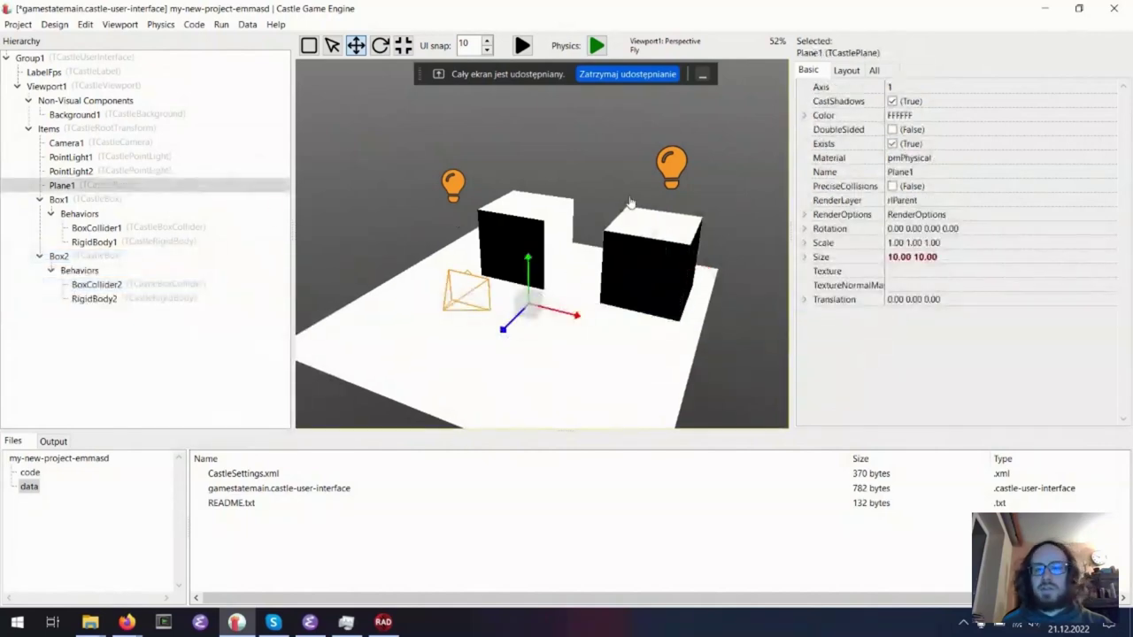
left_click(596, 46)
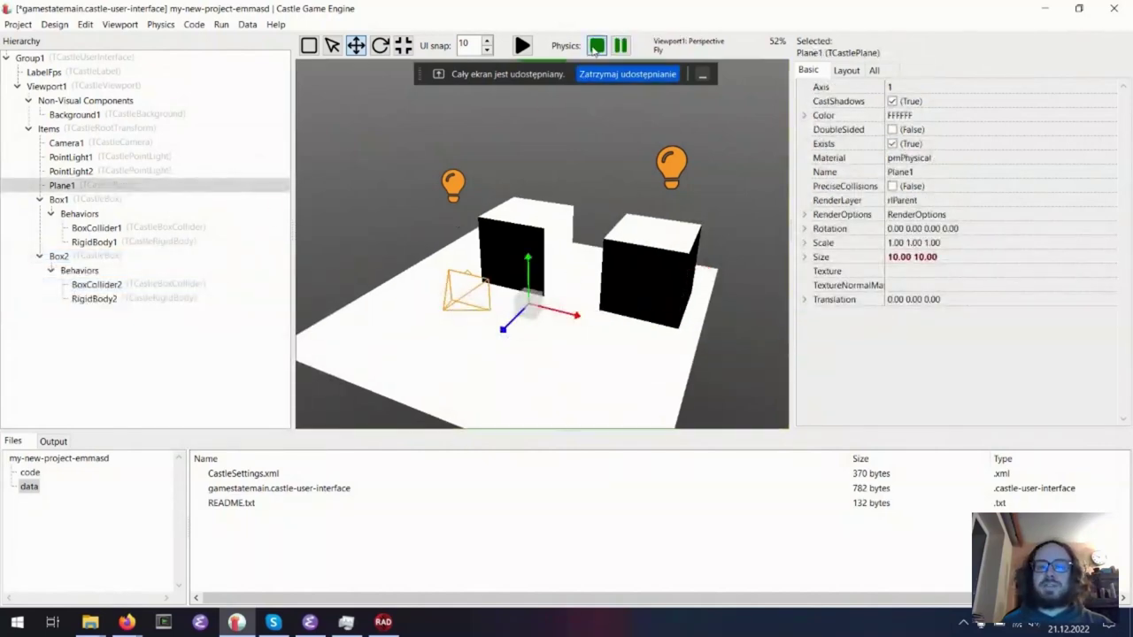
scroll(566, 268, "down", 5)
right_click_drag(542, 247, 558, 292)
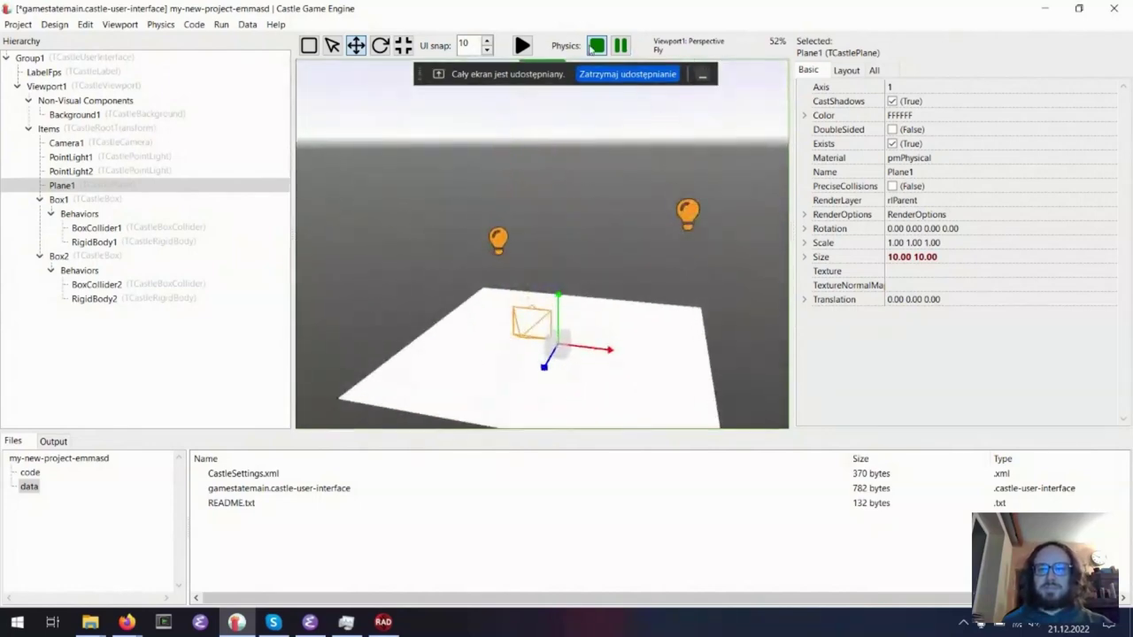
left_click(595, 46)
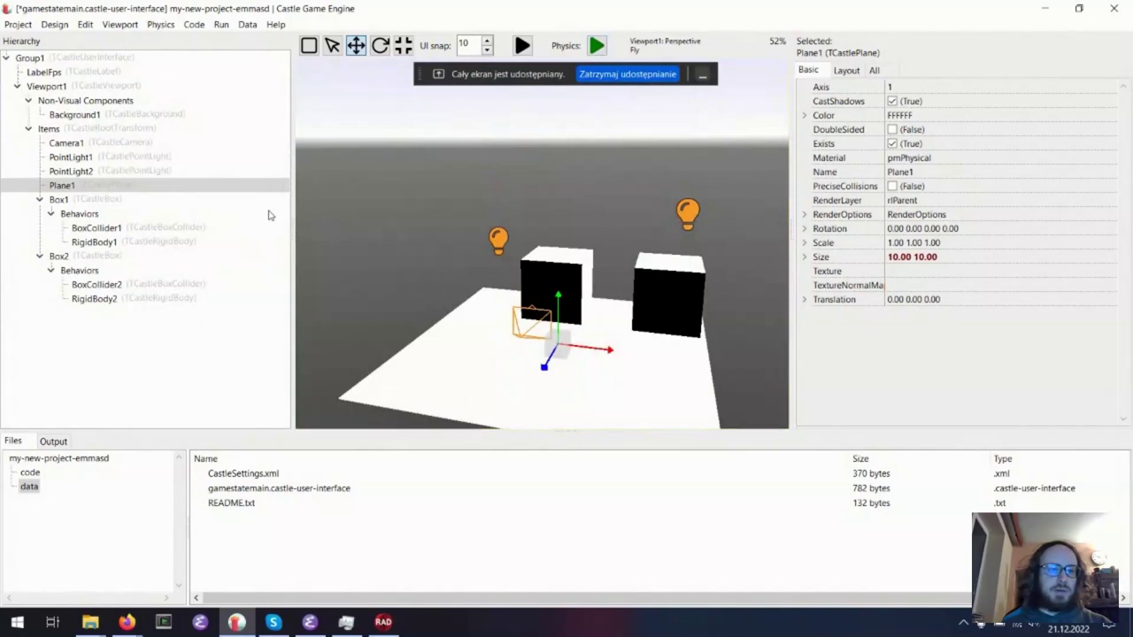
- Add a plane collider physics behavior to Plane1 and test it with a run of the physics simulation
right_click(195, 187)
mouse_move(235, 229)
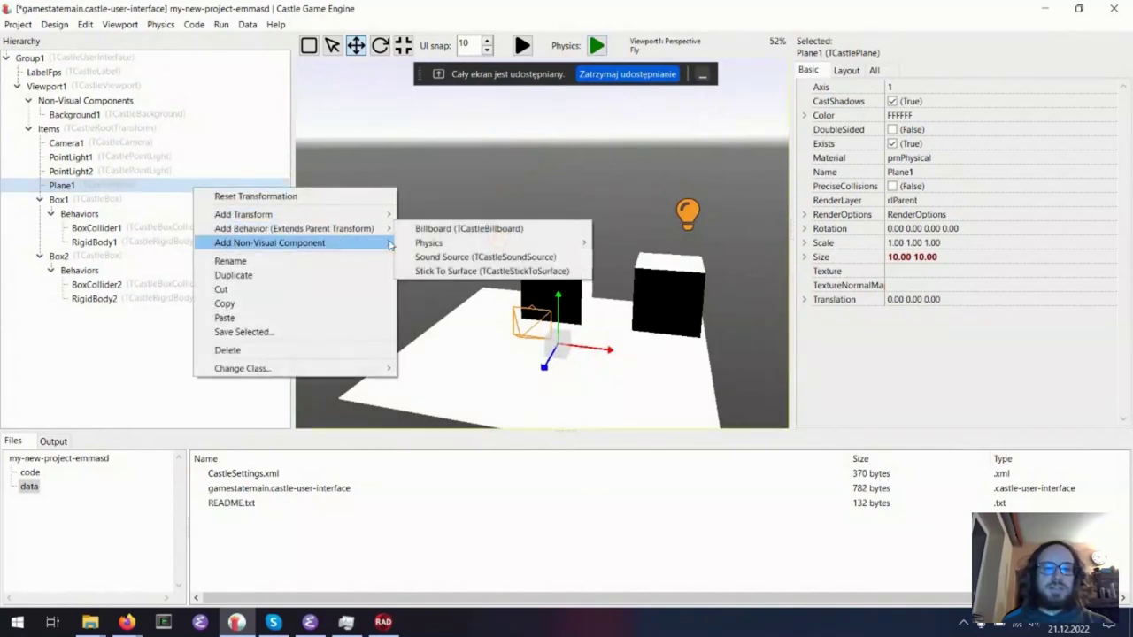
mouse_move(433, 243)
mouse_move(670, 250)
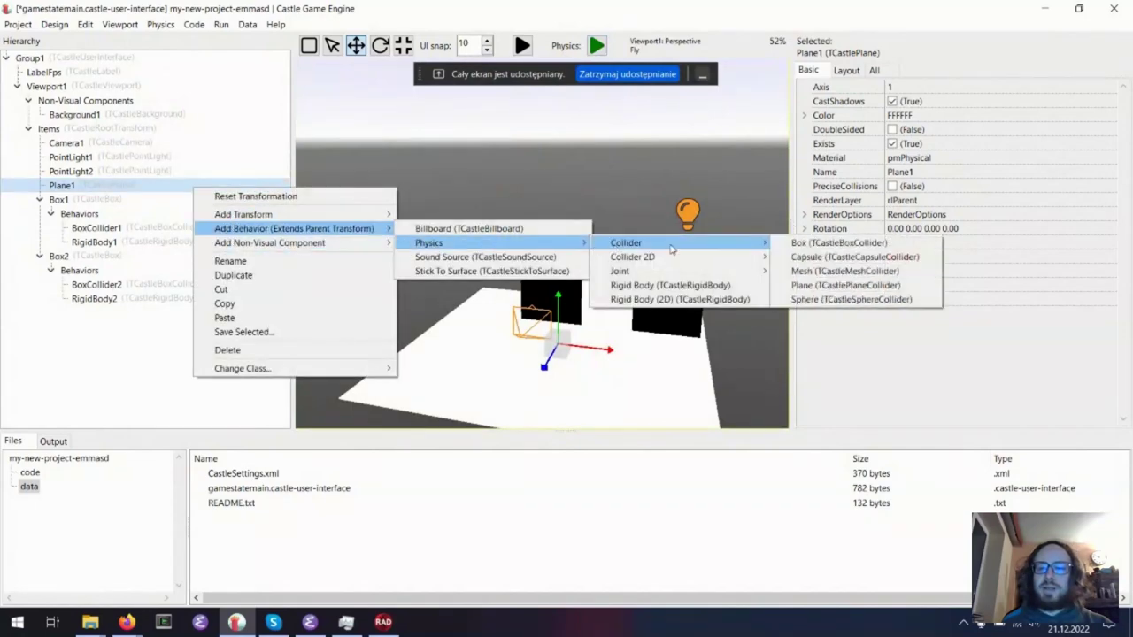
left_click(850, 285)
left_click(606, 46)
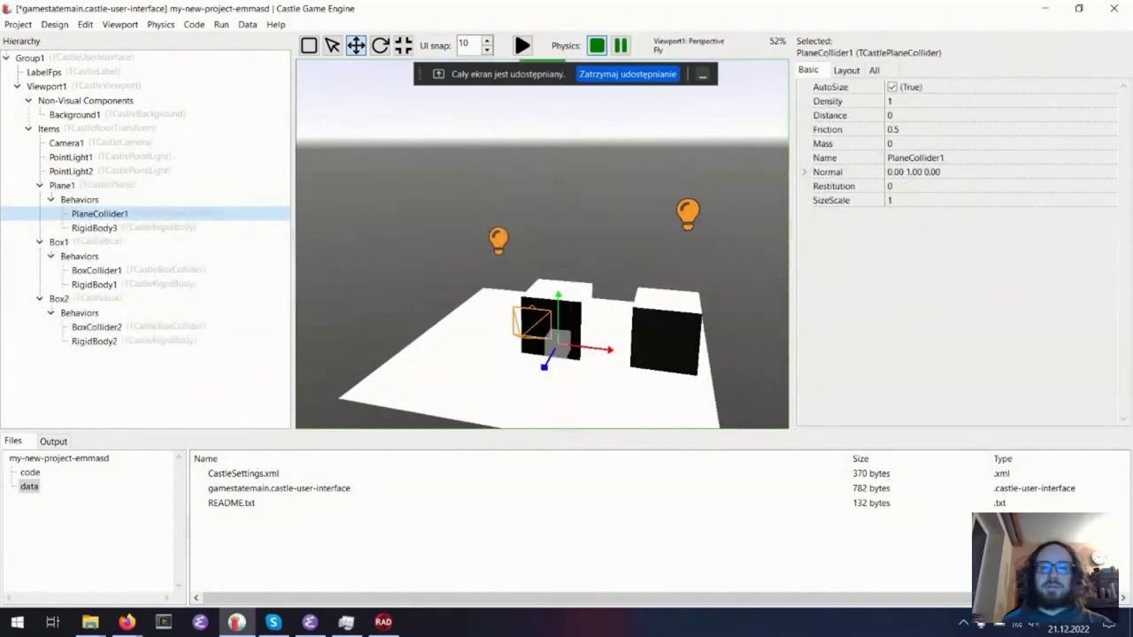
left_click(598, 45)
- Raise the first box to a Y translation of about 6.31 and tilt it about its Z axis
left_click(550, 283)
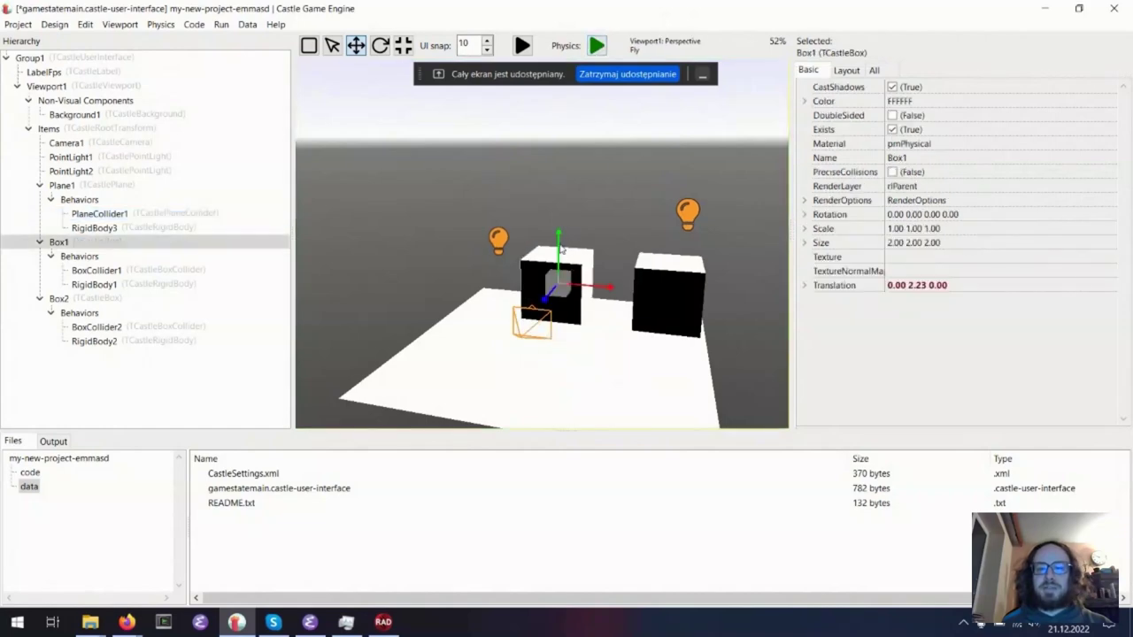
left_click_drag(559, 257, 559, 131)
left_click(379, 45)
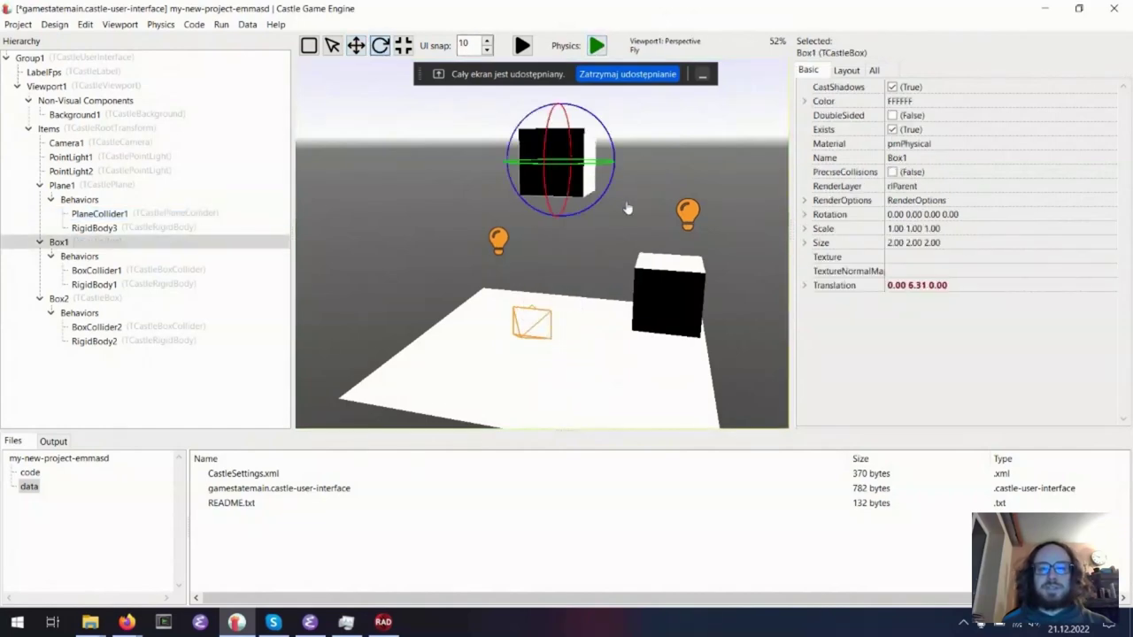
left_click_drag(607, 133, 620, 164)
- Raise the second box to a Y translation of about 5.49 and tilt it about its Z axis by about 0.32
left_click(665, 256)
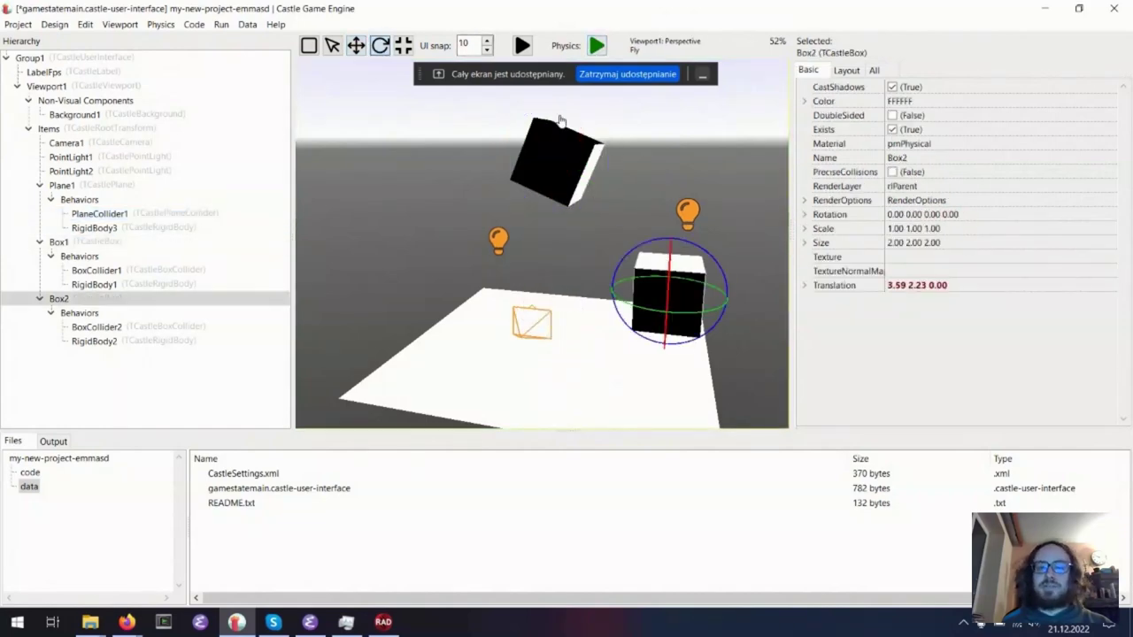
left_click(356, 45)
left_click_drag(669, 256, 672, 161)
left_click(379, 45)
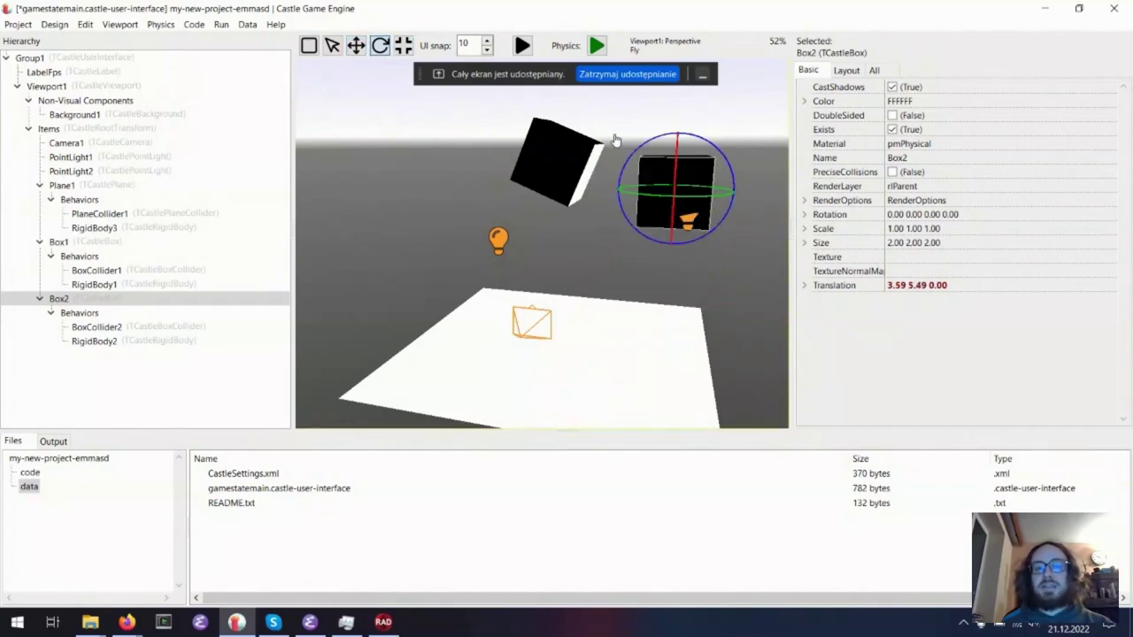
mouse_move(744, 161)
left_mouse_down()
mouse_move(736, 182)
mouse_move(728, 175)
left_mouse_up()
- Move PointLight1 above the boxes, to a translation of about 4.00, 8.16, 1.66
right_click_drag(727, 175, 551, 336)
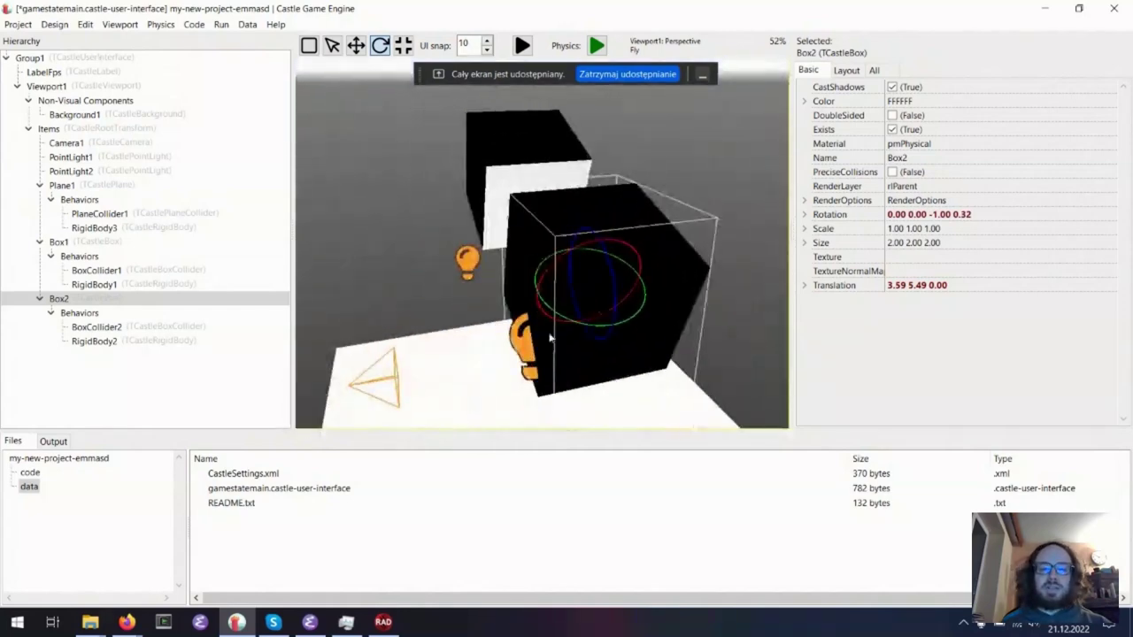
left_click(528, 348)
left_click(356, 45)
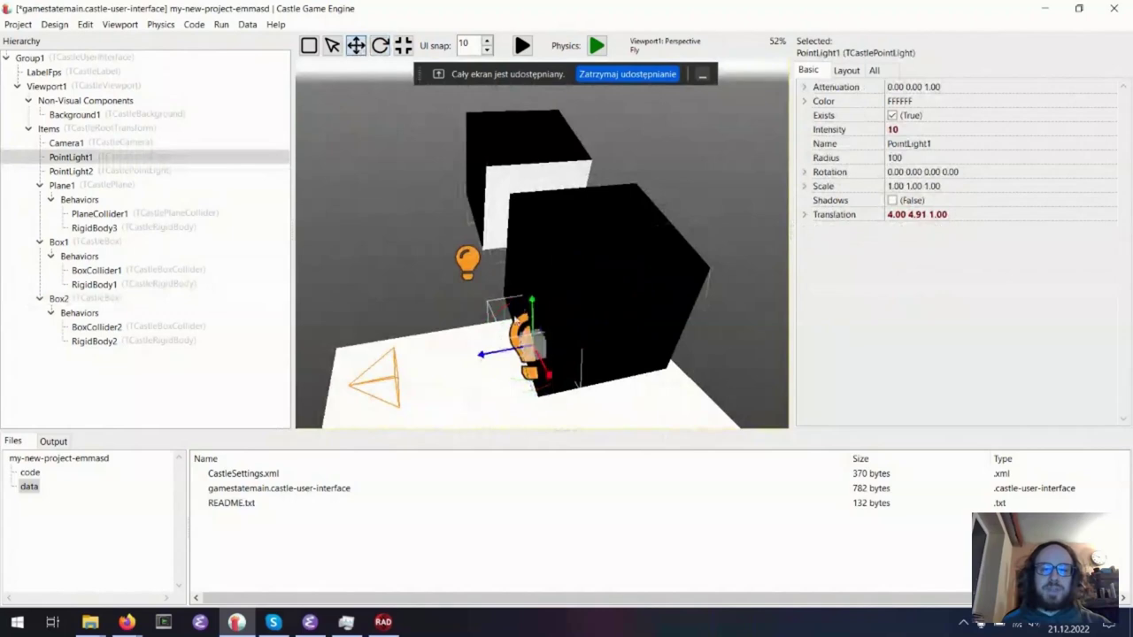
left_click_drag(498, 359, 500, 111)
key("s")
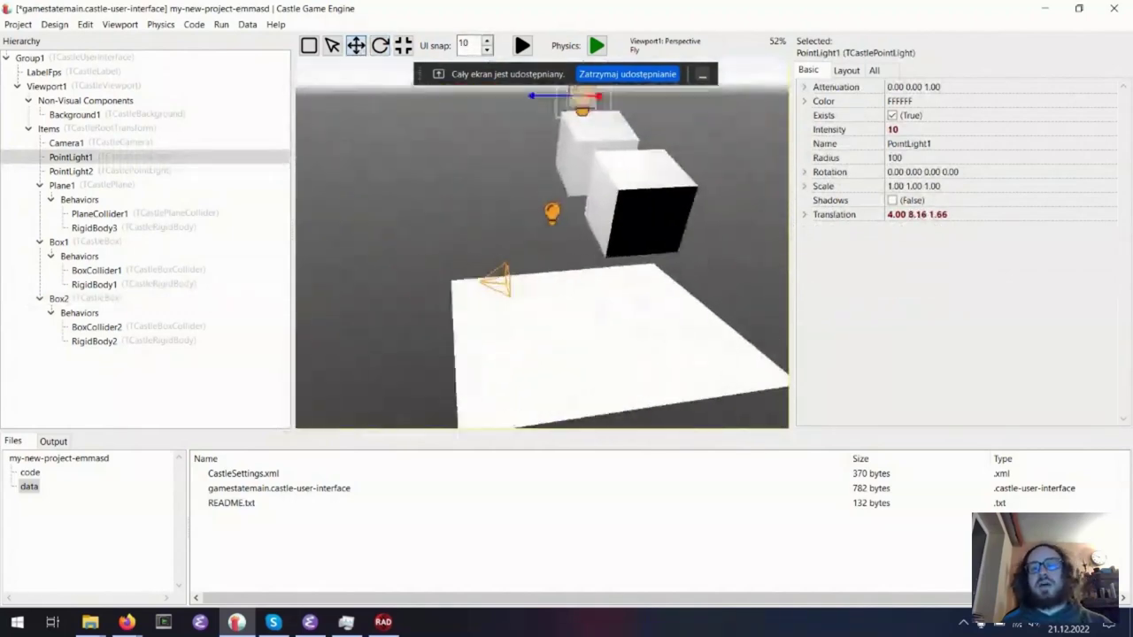
- Run the physics simulation to watch the two tilted boxes fall onto the plane, and stop it
left_click(443, 404)
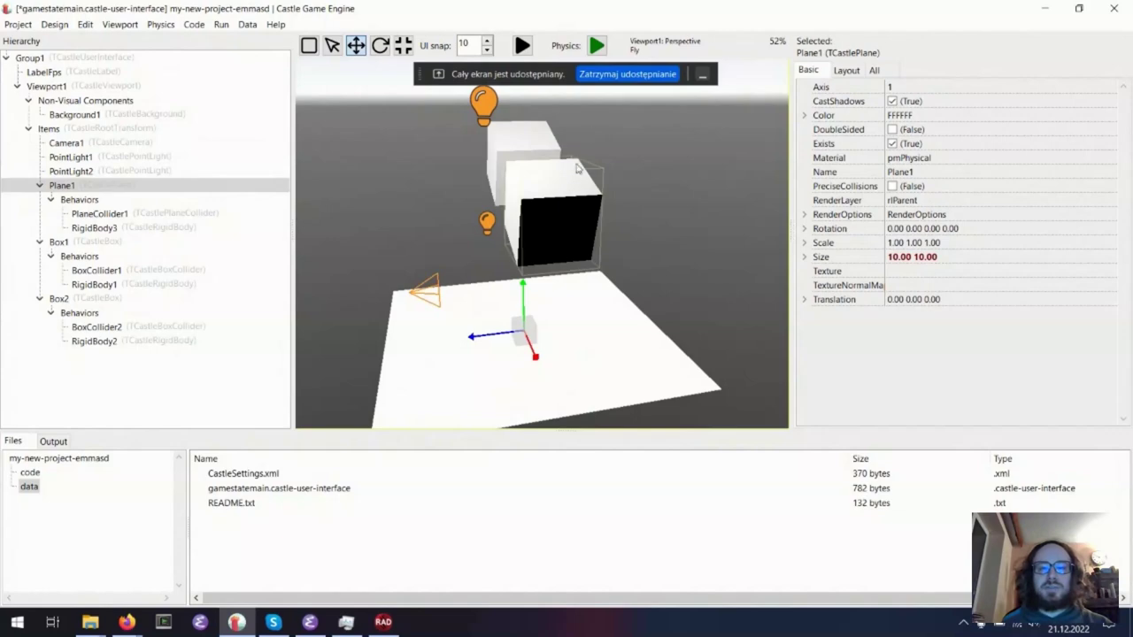
left_click(597, 45)
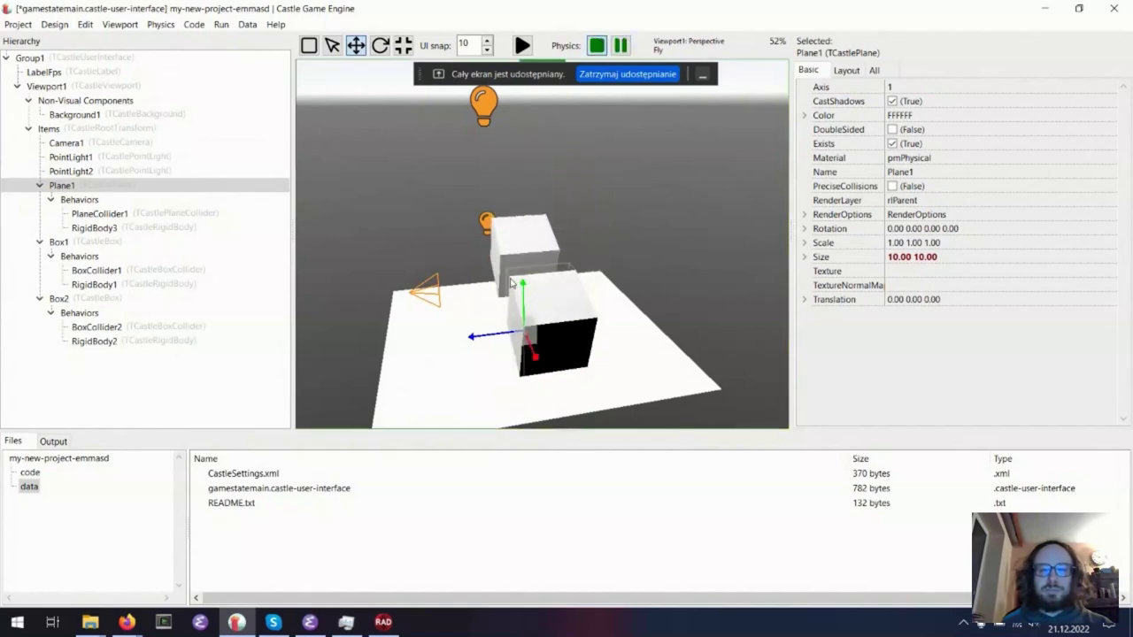
left_click(597, 45)
- Add a sphere to the viewport's items
right_click(99, 129)
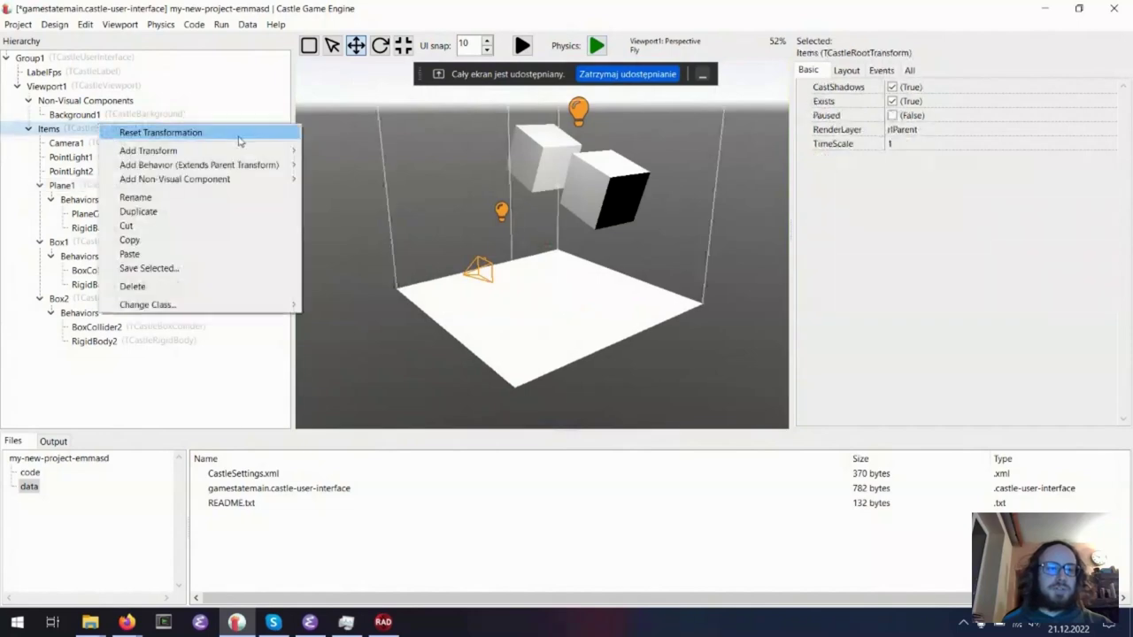
mouse_move(254, 157)
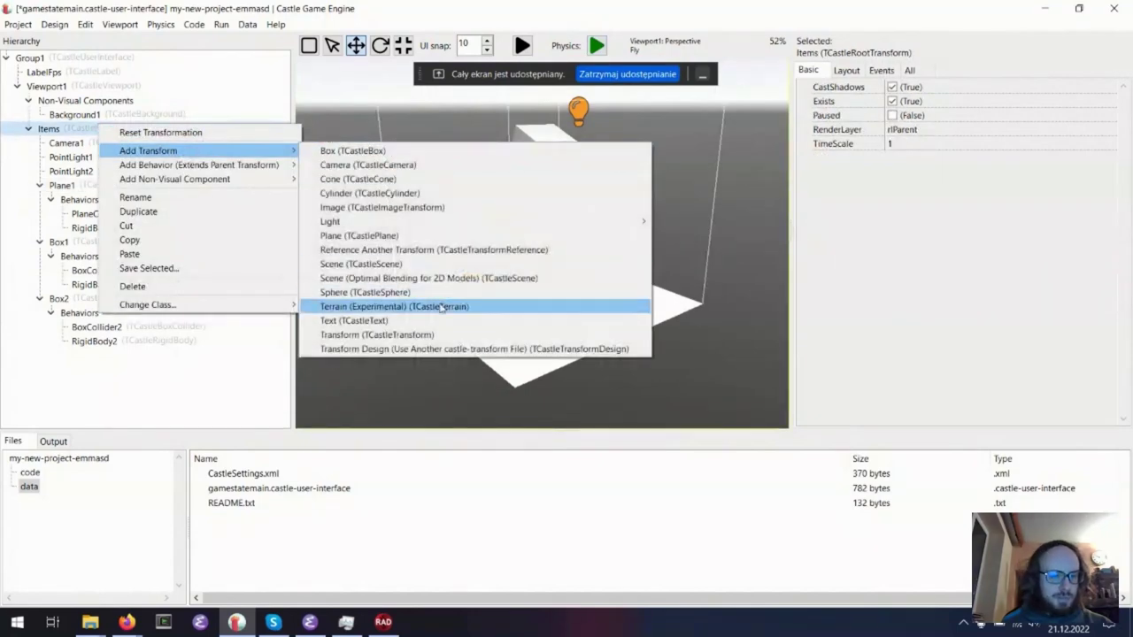
left_click(407, 292)
- Add a sphere collider physics behavior to the sphere and move it beside the plane, to a translation of about 9.65, 2.16, 0
right_click(139, 357)
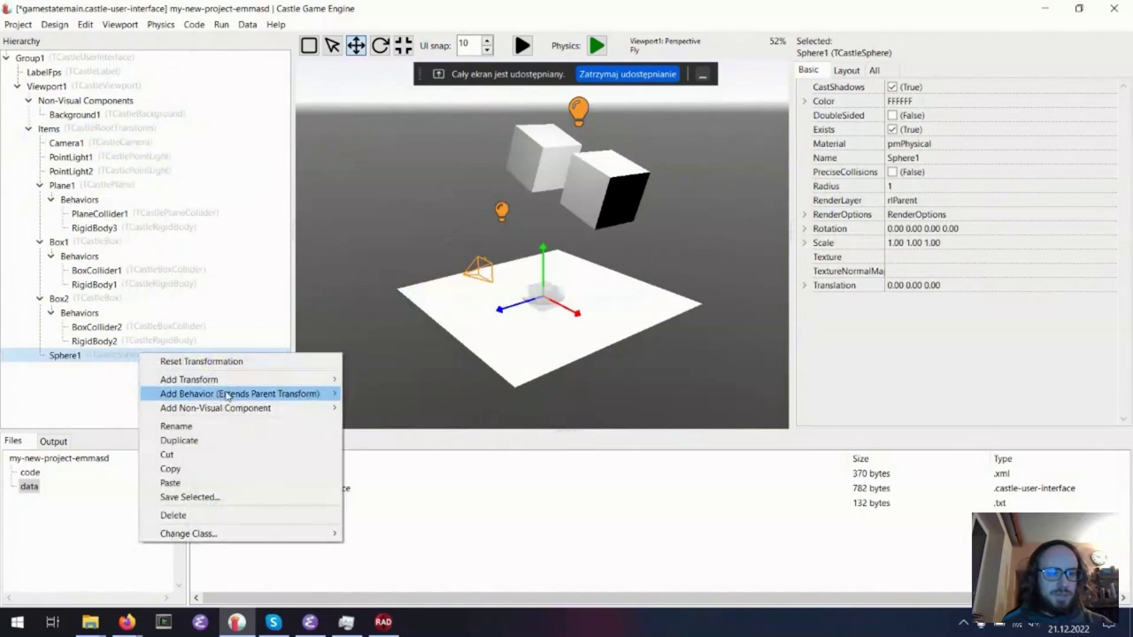
mouse_move(239, 394)
mouse_move(392, 409)
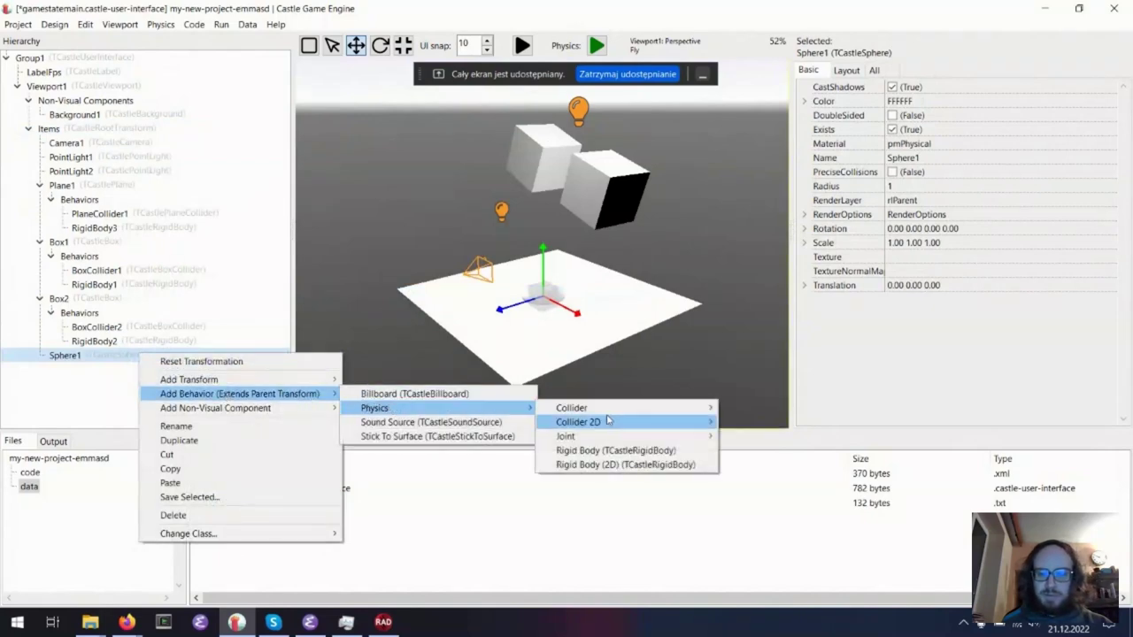
mouse_move(618, 413)
left_click(769, 465)
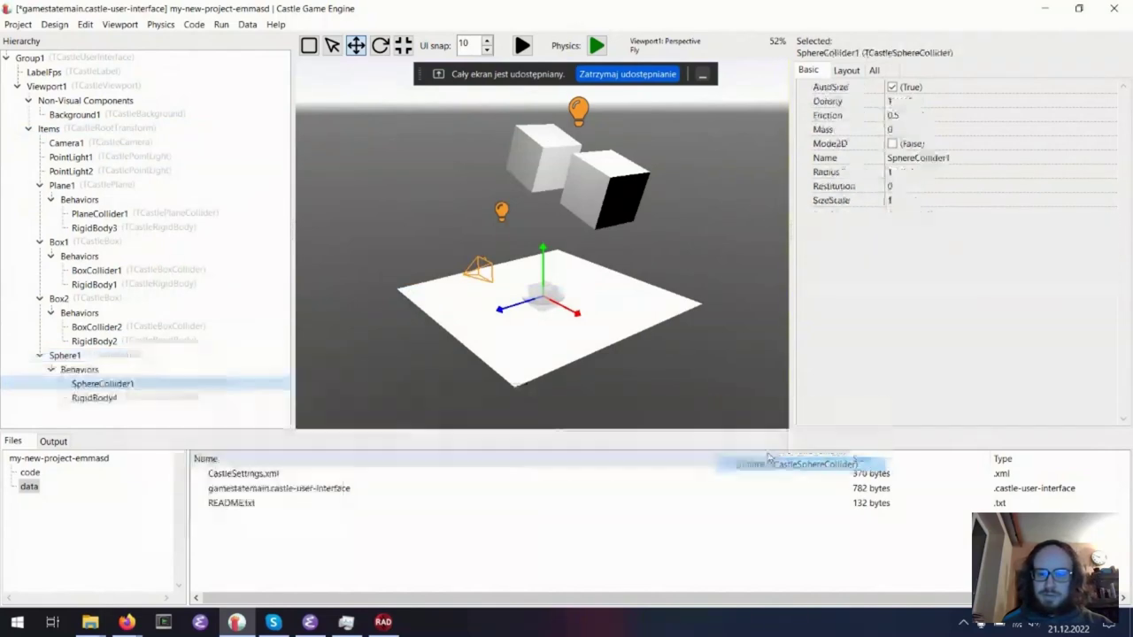
right_click_drag(395, 209, 482, 187)
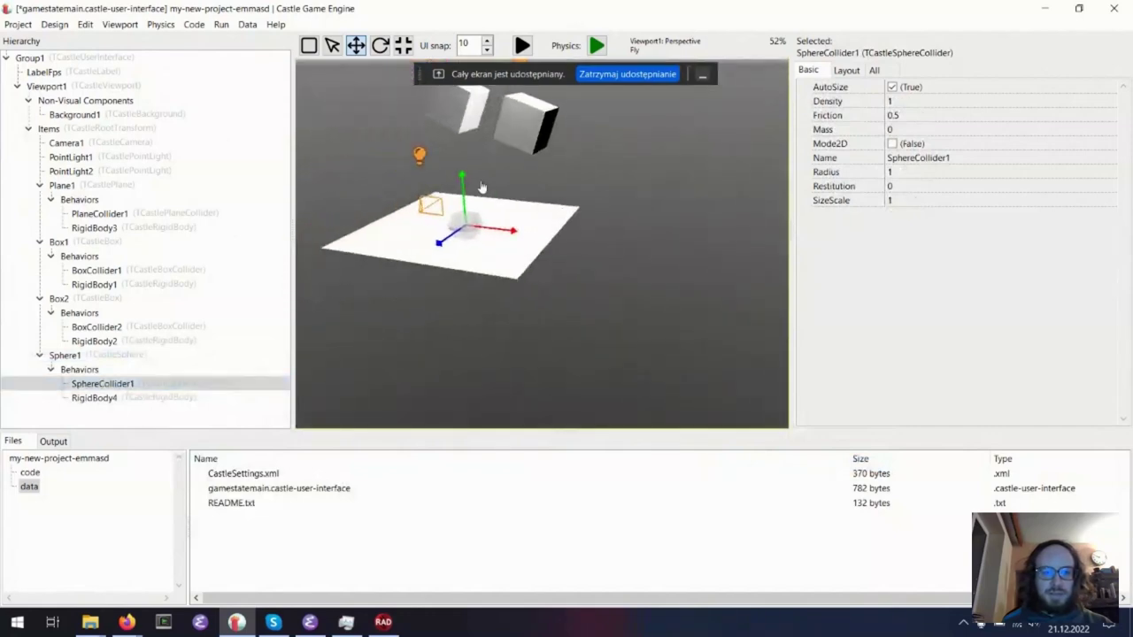
left_click_drag(464, 193, 655, 199)
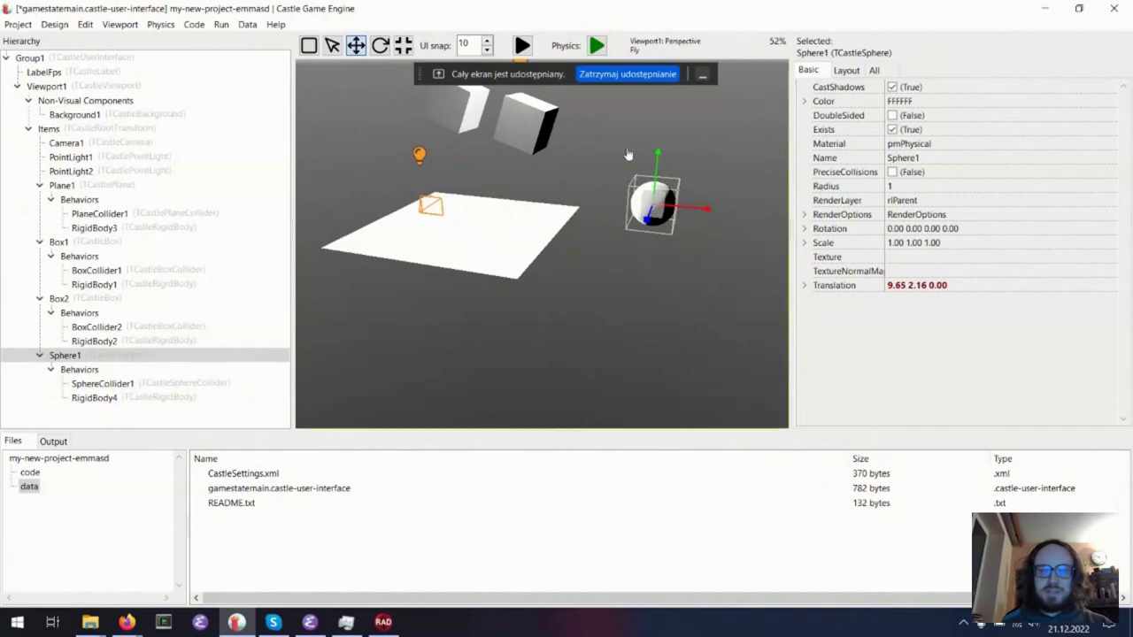
- Set the X component of the linear velocity to -10 on the sphere's rigid body
left_click(95, 385)
left_click(111, 398)
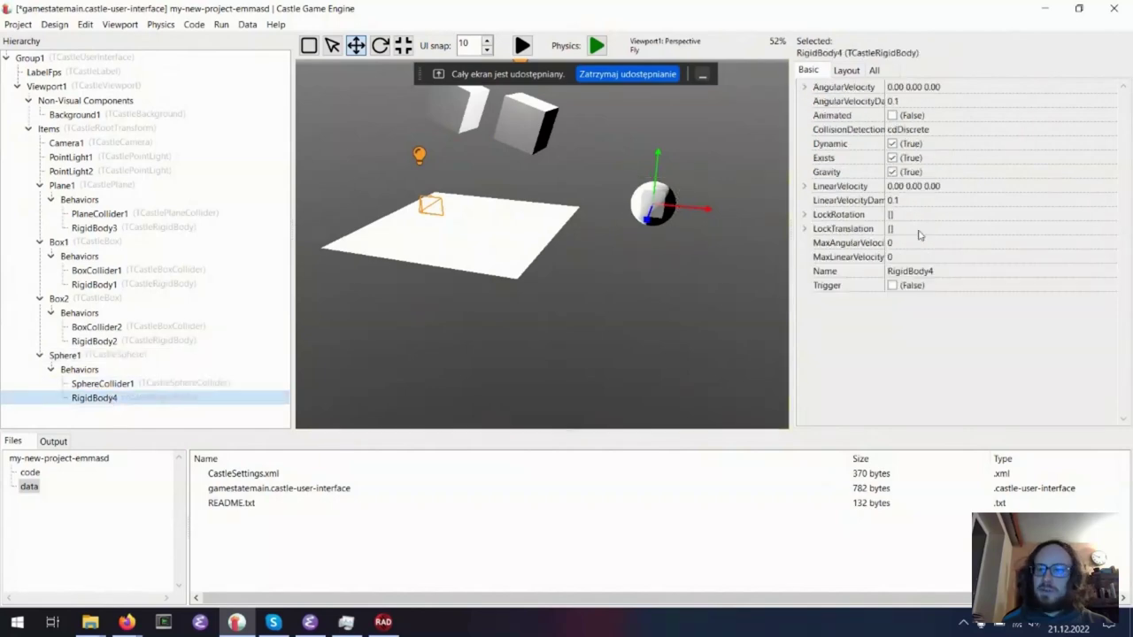
left_click(803, 187)
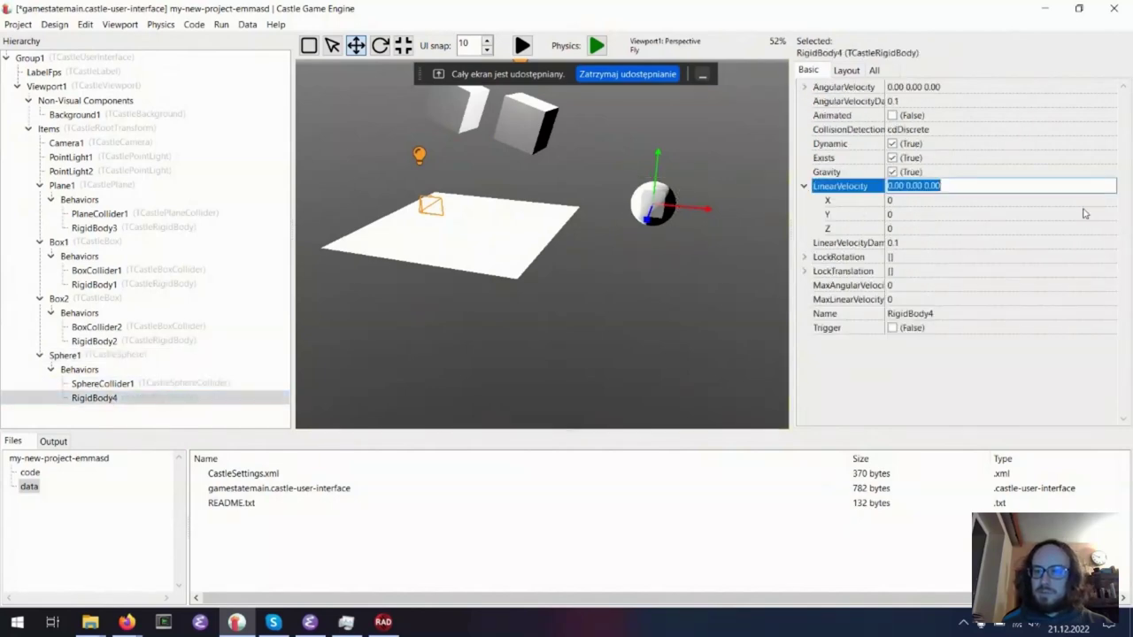
type("d")
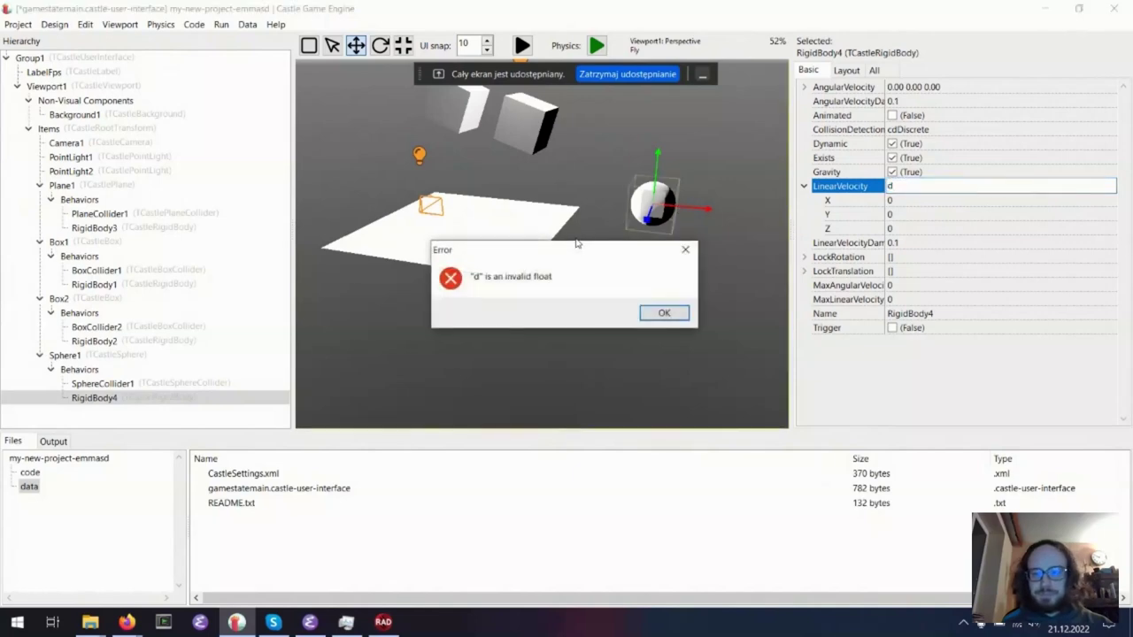
left_click(666, 309)
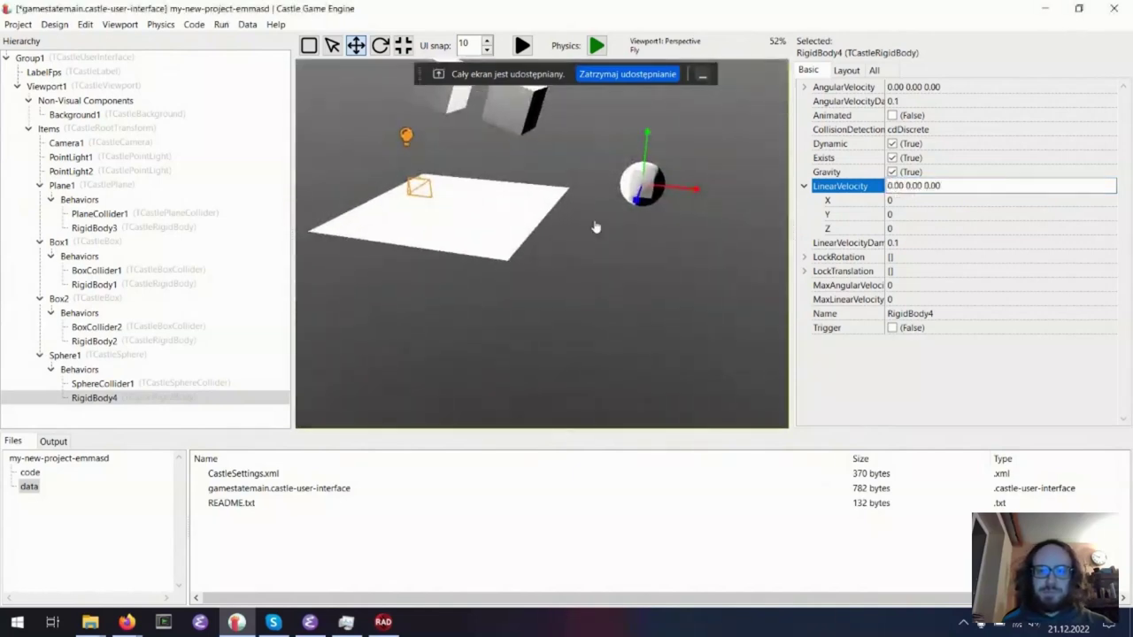
left_click(1047, 200)
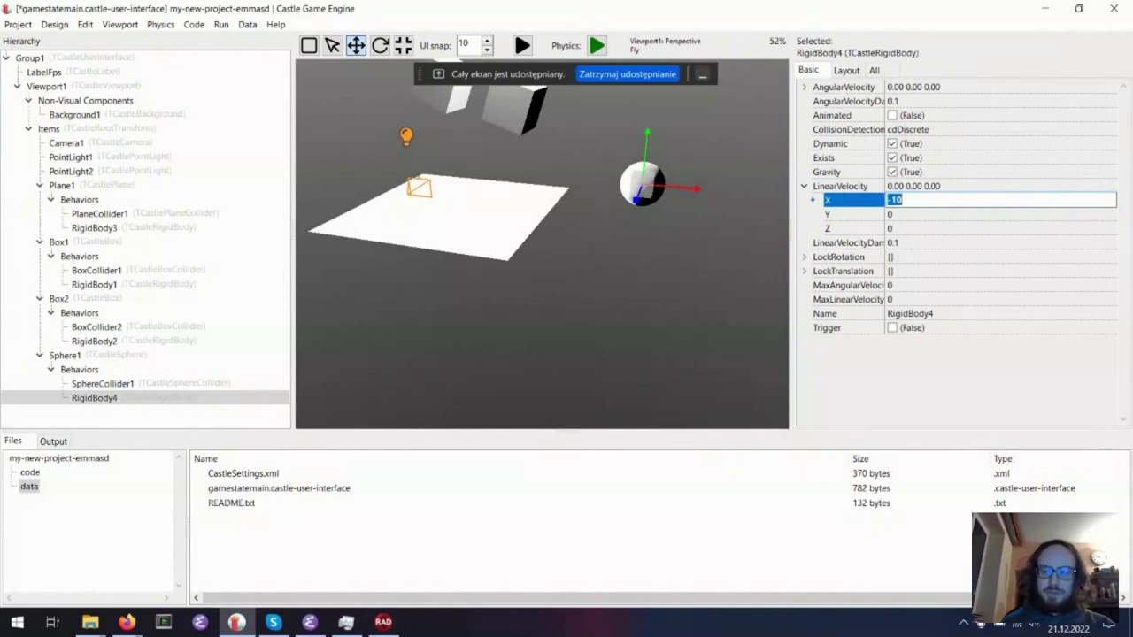
- Run the physics simulation to watch the moving sphere interact with the boxes, and stop it
left_click(597, 45)
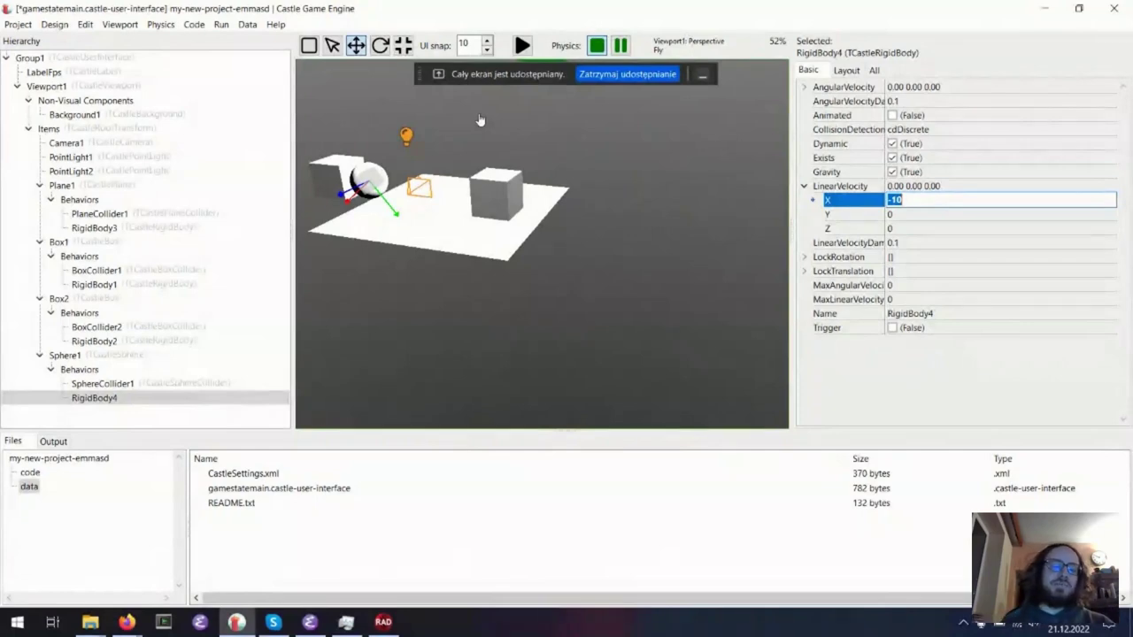
right_click_drag(494, 167, 562, 68)
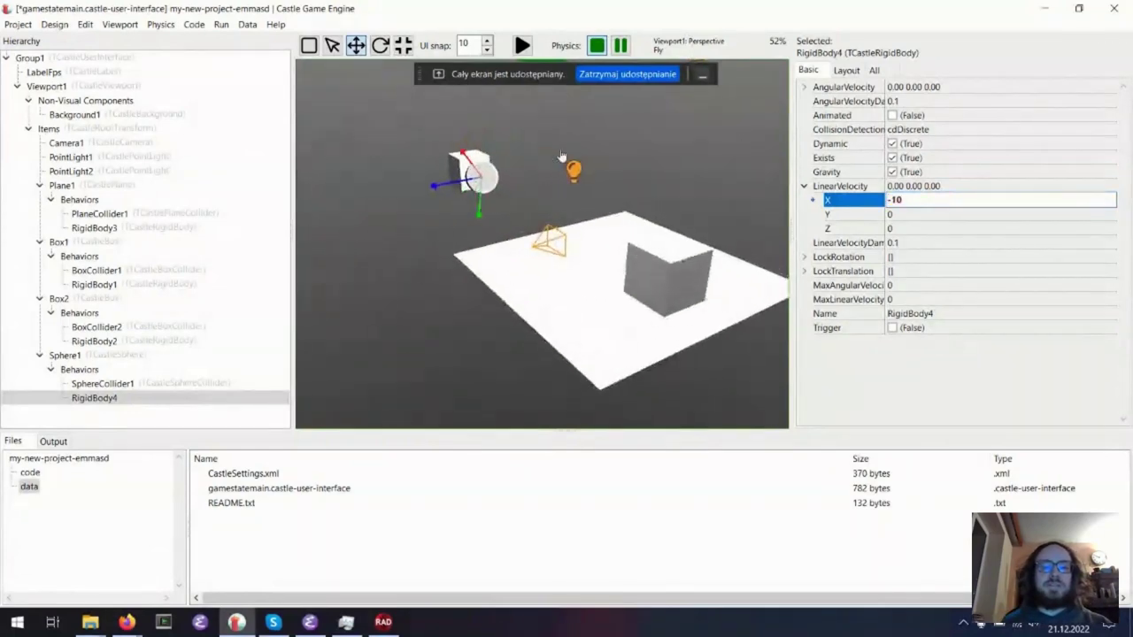
left_click(596, 45)
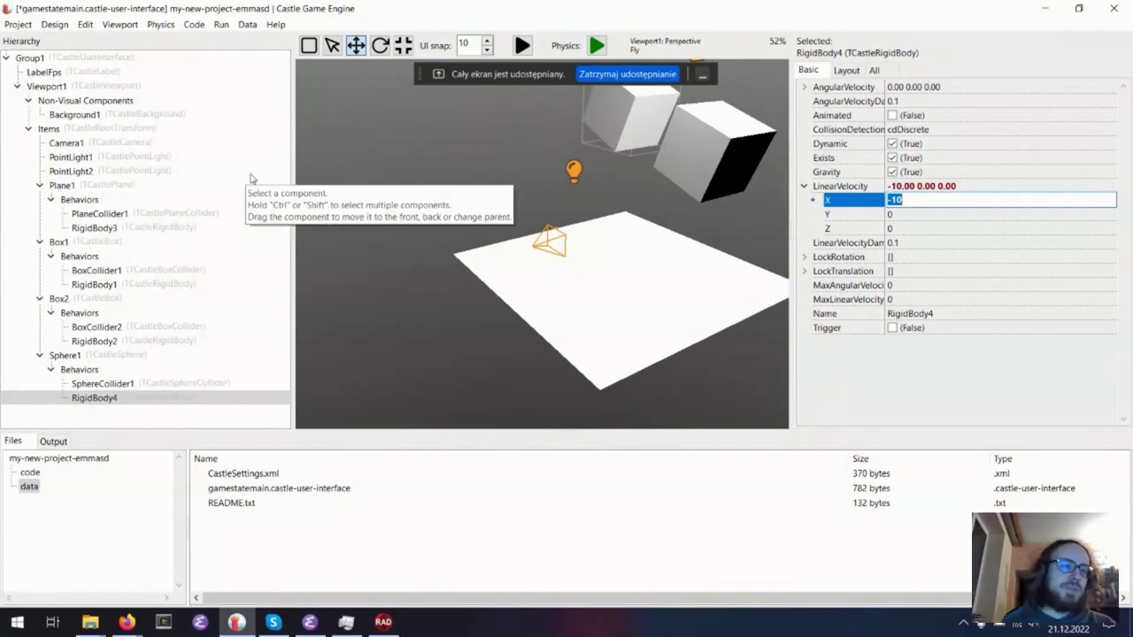
- Review the properties of Group1, LabelFps and PointLight2, including the light's intensity, rotation, translation and color components
left_click(152, 60)
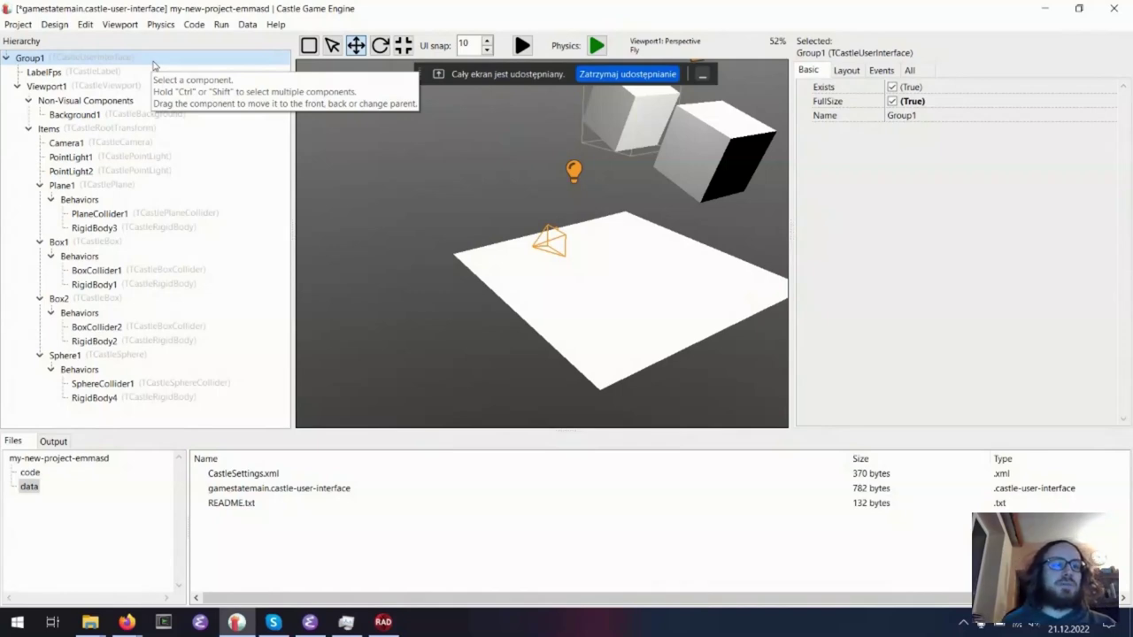
left_click(151, 72)
left_click(160, 170)
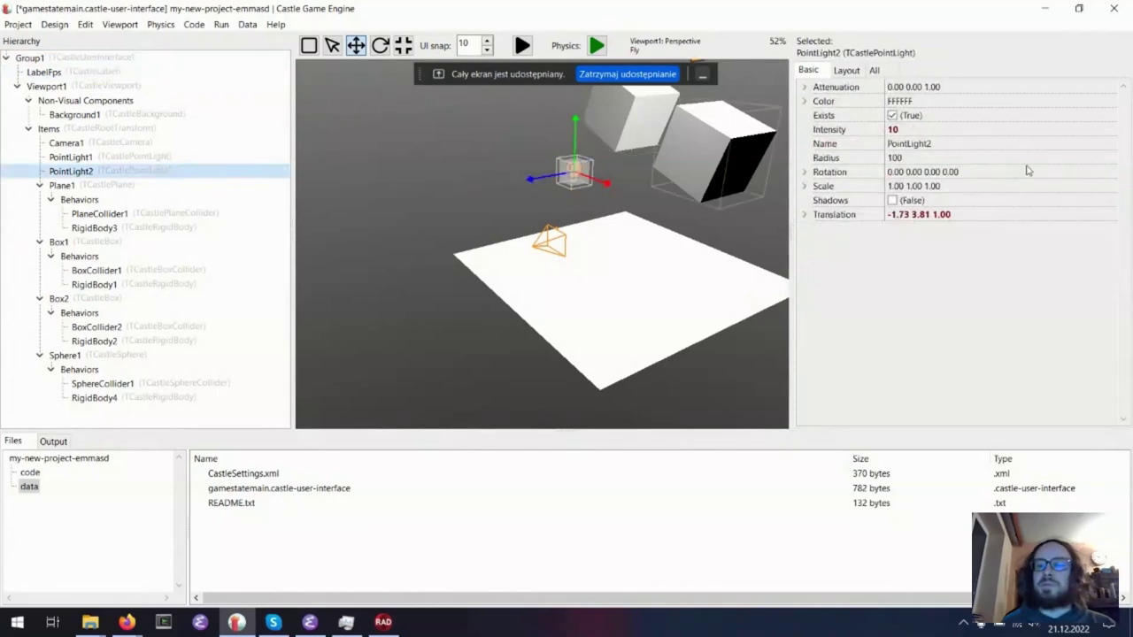
left_click(1024, 131)
left_click(1032, 172)
left_click(1047, 215)
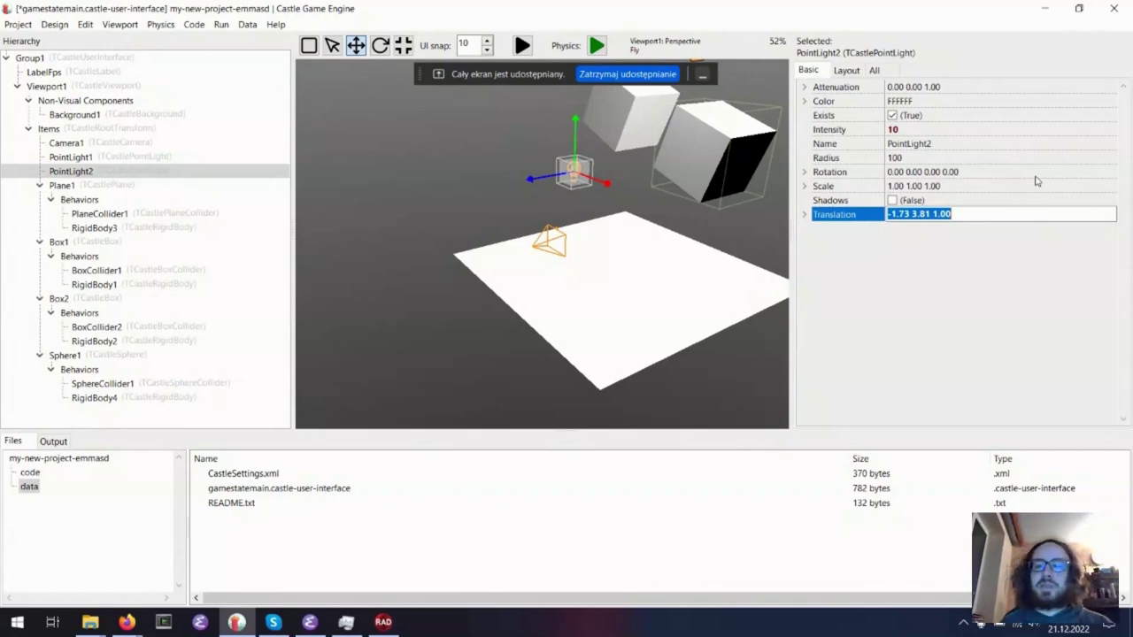
left_click(804, 101)
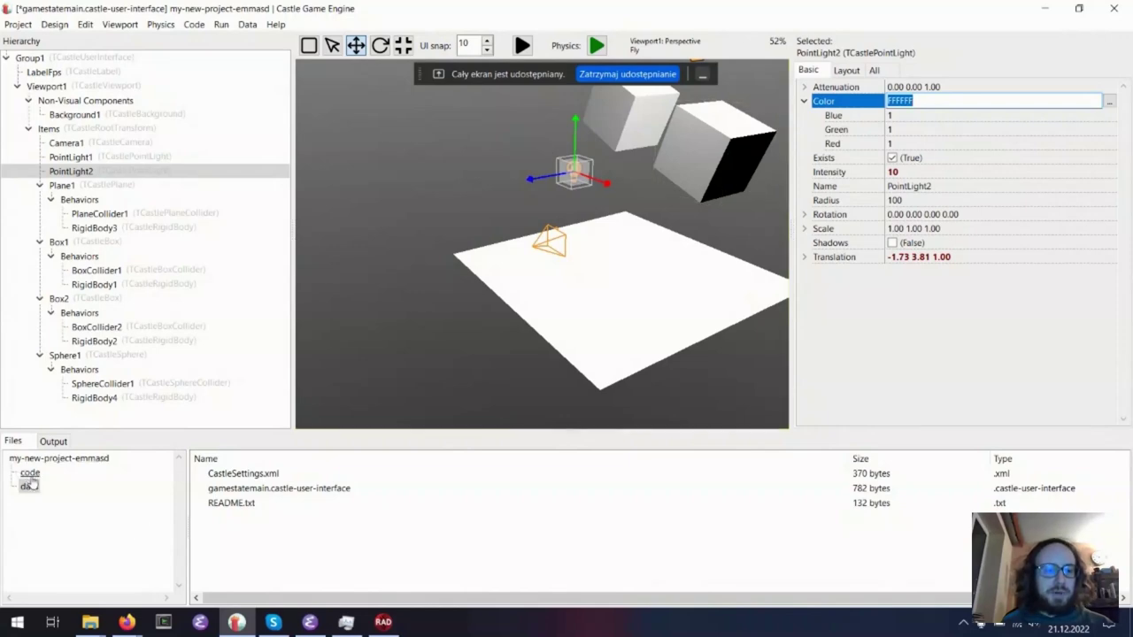
- Look through the files in the project's data folder
left_click(294, 490)
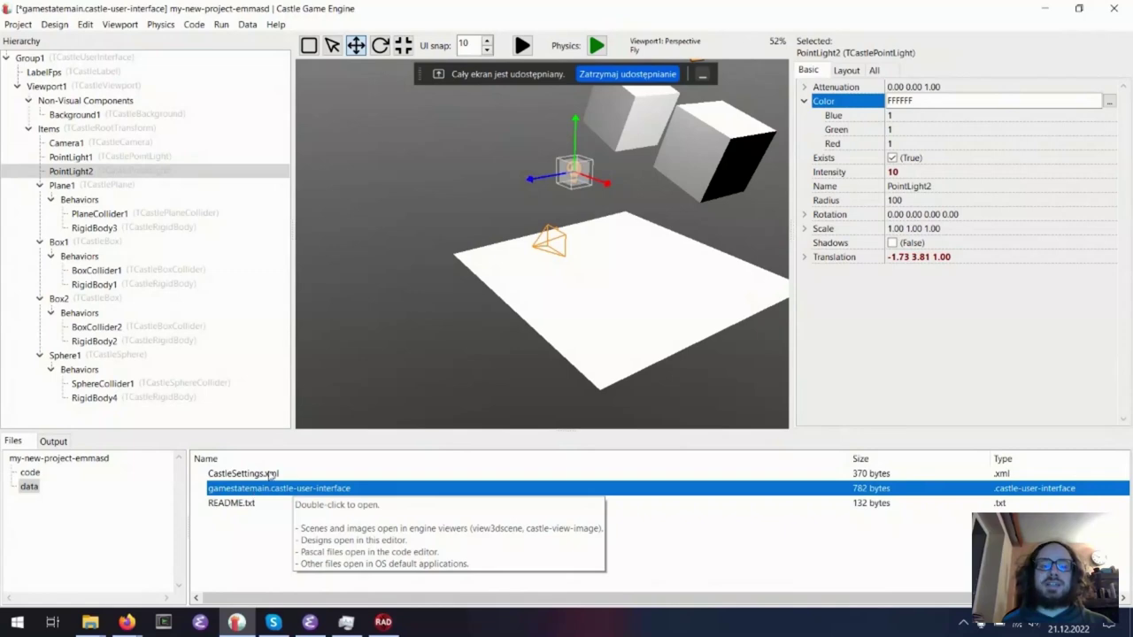
key("Up")
key("Down")
key("Down")
key("Up")
key("Up")
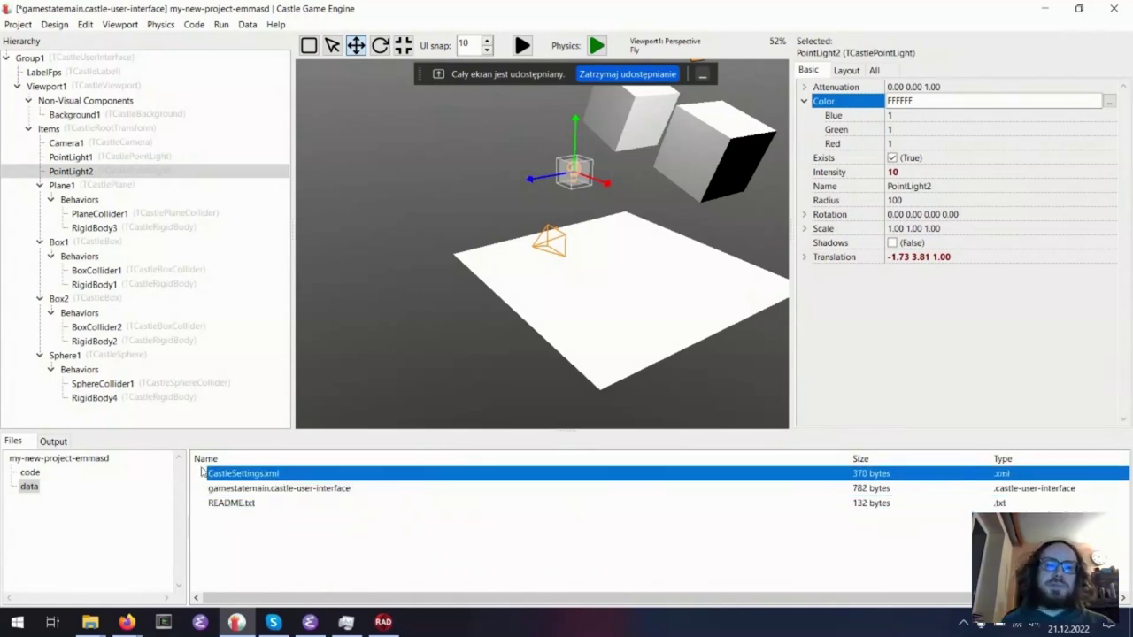
- Close the current project and return to the project chooser
left_click(17, 24)
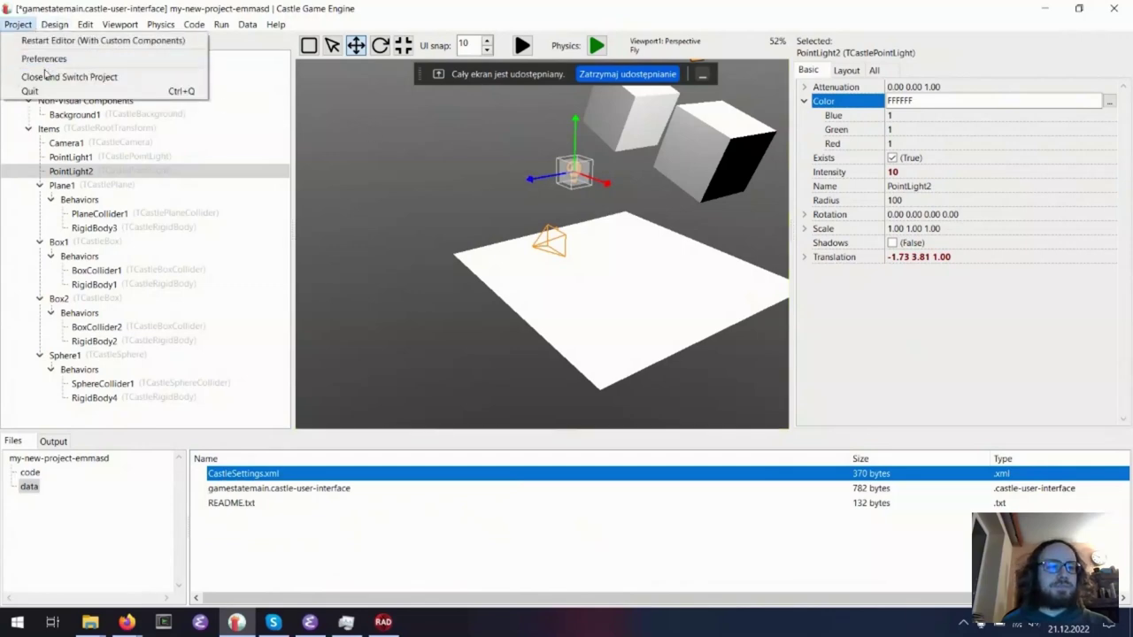
left_click(49, 77)
left_click(620, 323)
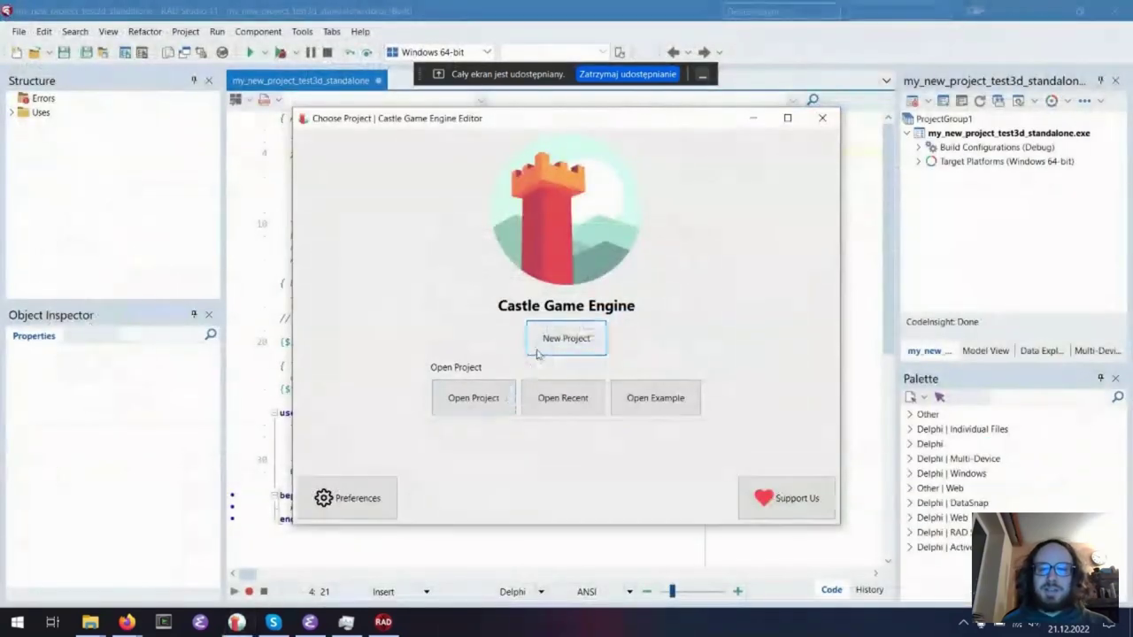
- Create a new project named my-new-project-3dasdasdasddsa from the 3D FPS Game template
left_click(565, 338)
left_click(637, 306)
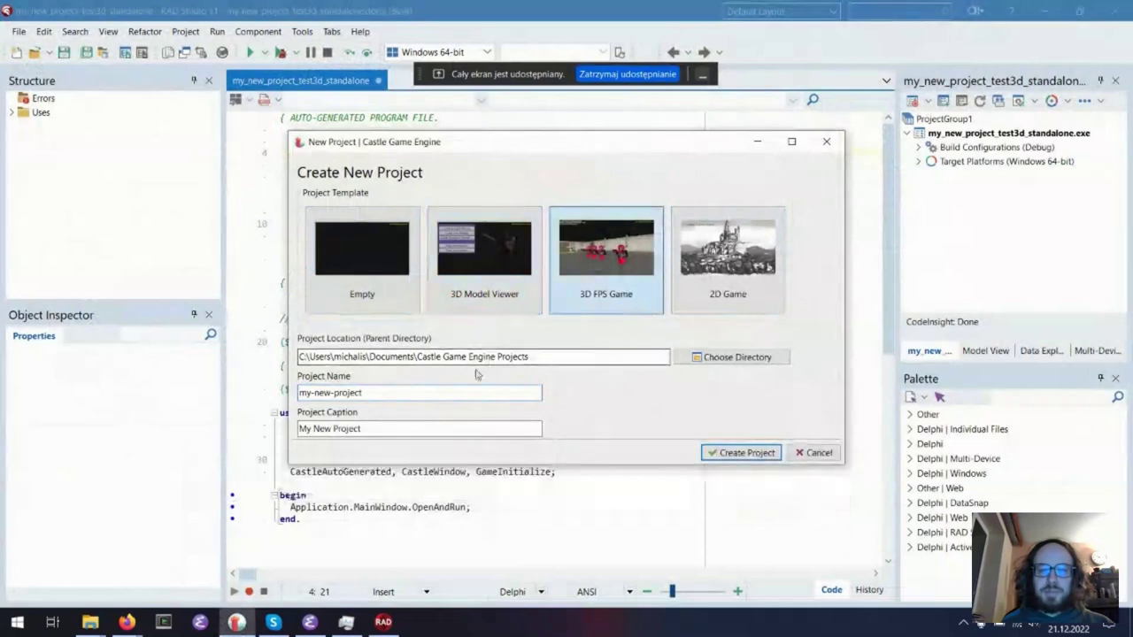
left_click(464, 387)
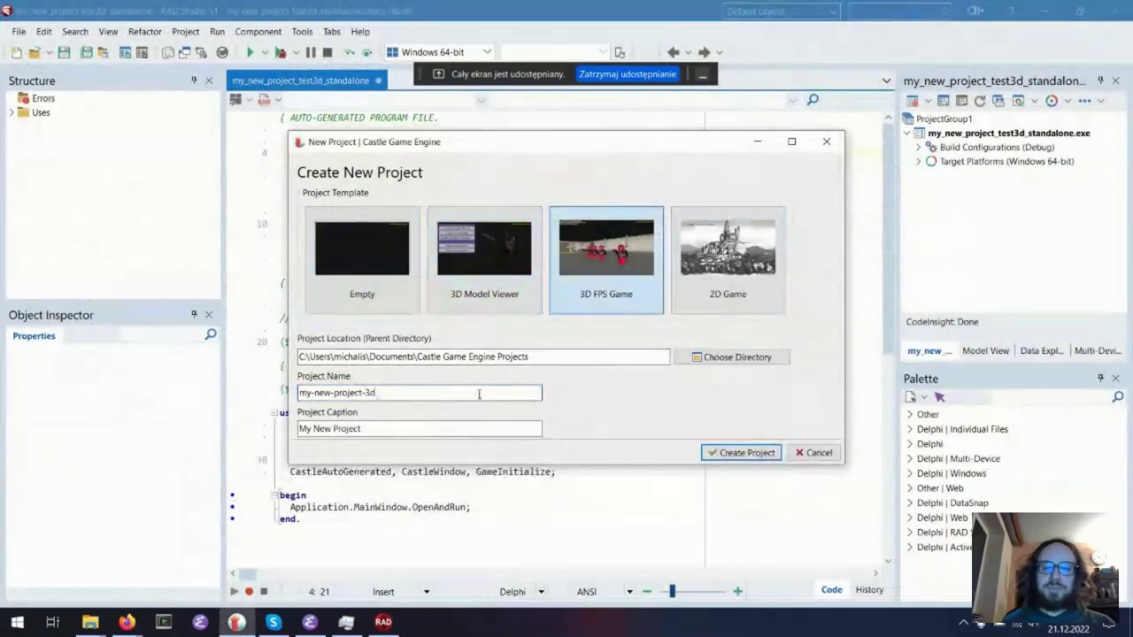
left_click(741, 452)
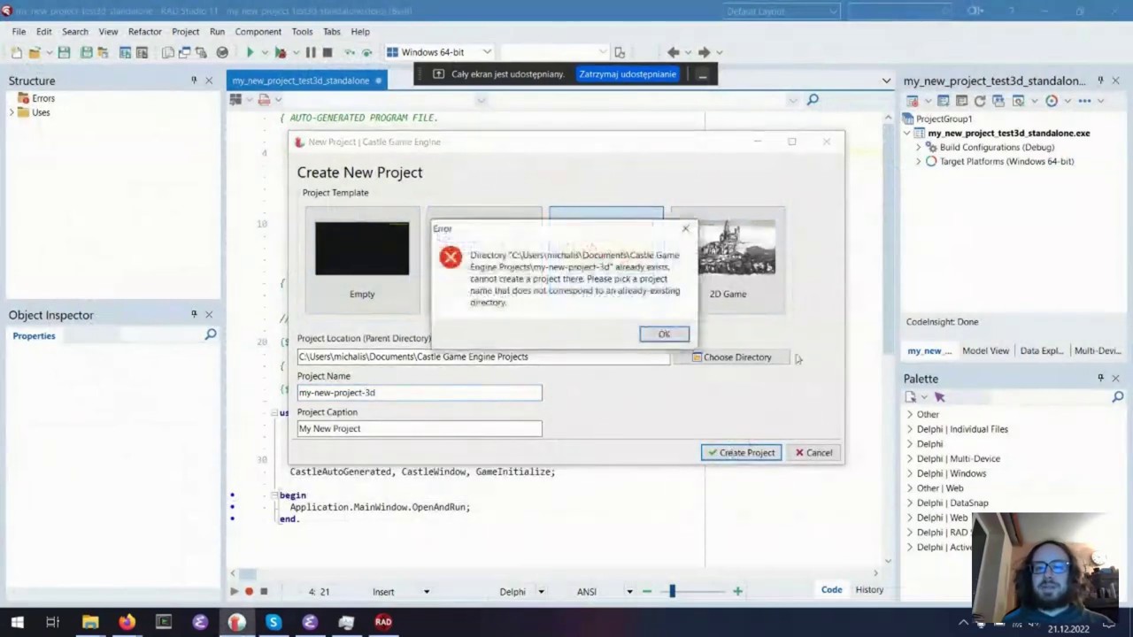
left_click(664, 333)
type("asdasddsa")
key("Return")
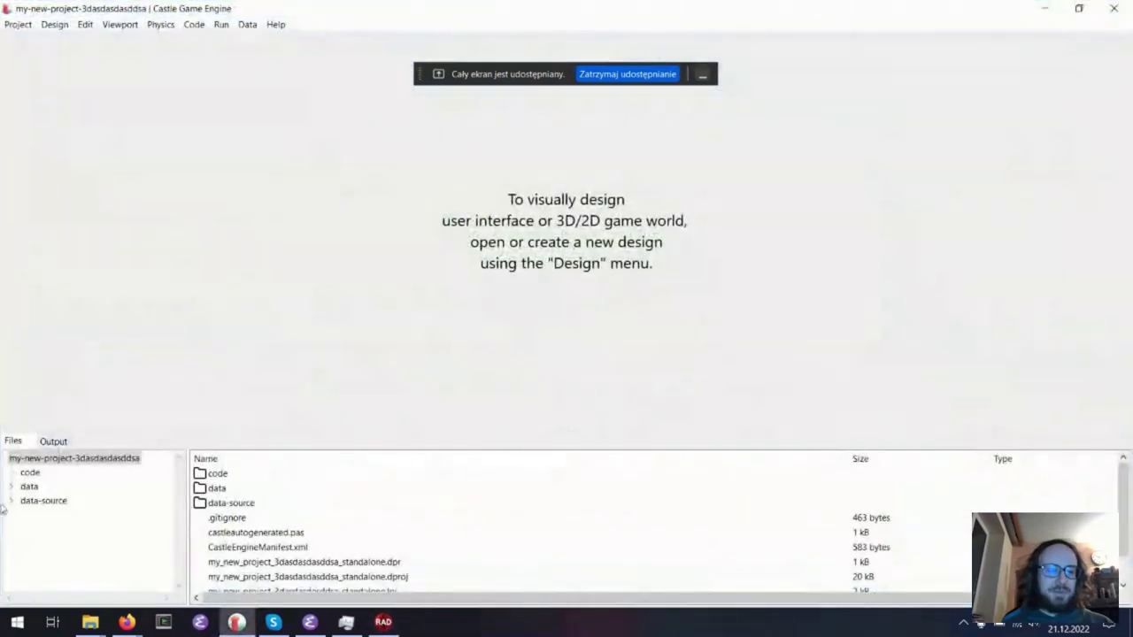
- Open the gamestateplay.castle-user-interface design from the project's data folder
left_click(27, 488)
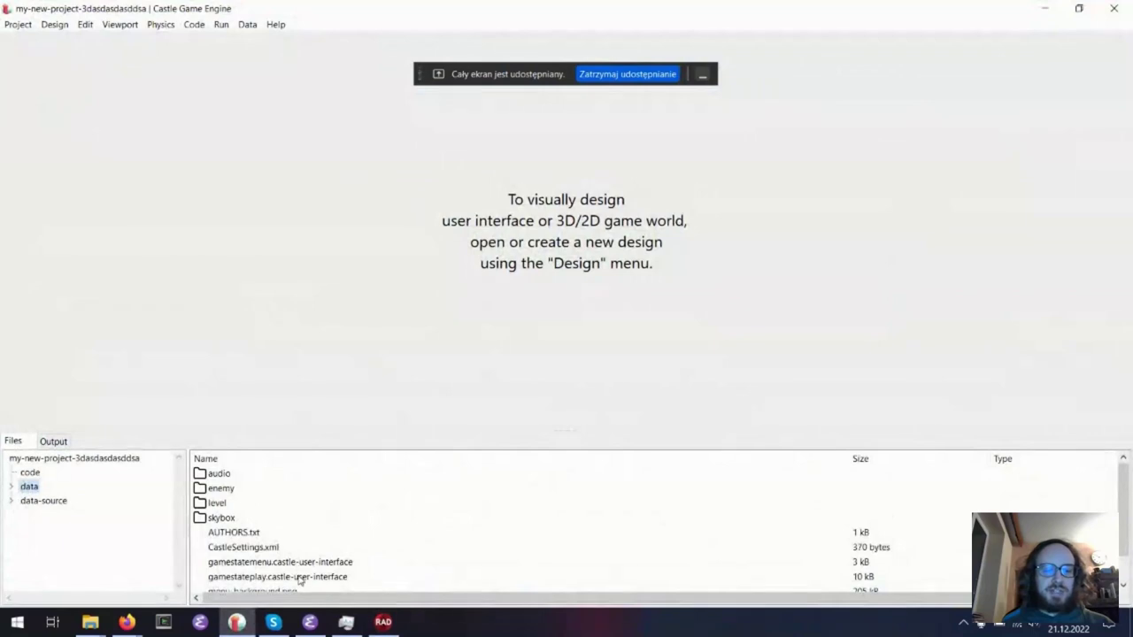
double_click(299, 577)
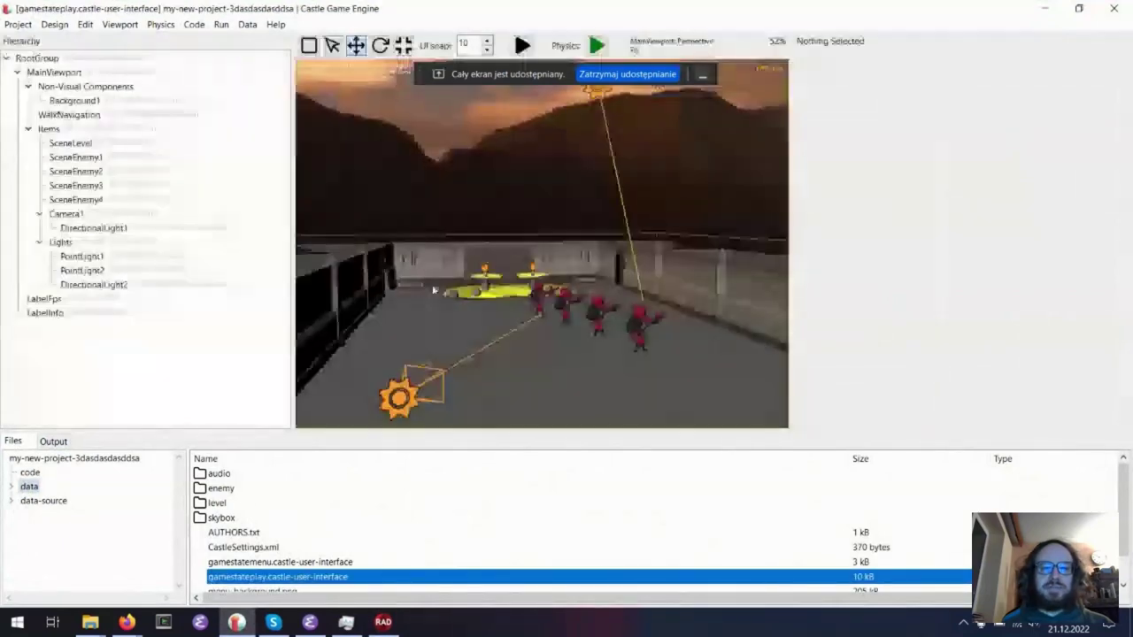
- Duplicate the first enemy soldier, move the copy to a translation of about -1.54, 3.36, 4.00, and inspect its model URL
left_click_drag(432, 290, 466, 245)
left_click(466, 245)
key("ctrl+d")
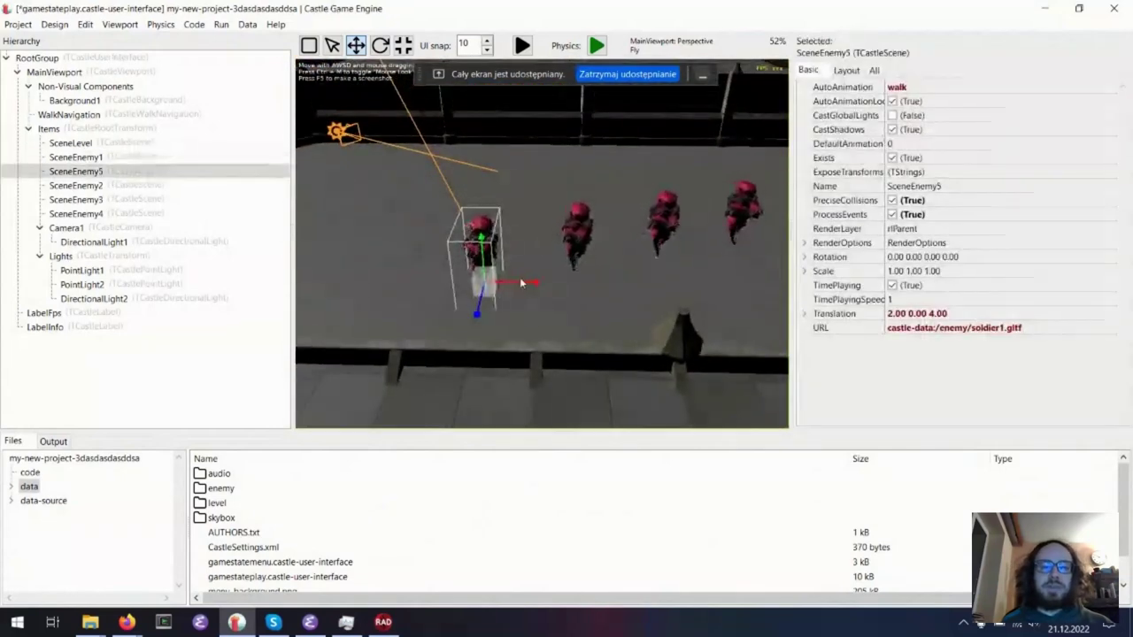
left_click_drag(520, 282, 390, 185)
right_click_drag(391, 185, 832, 301)
left_click(1055, 328)
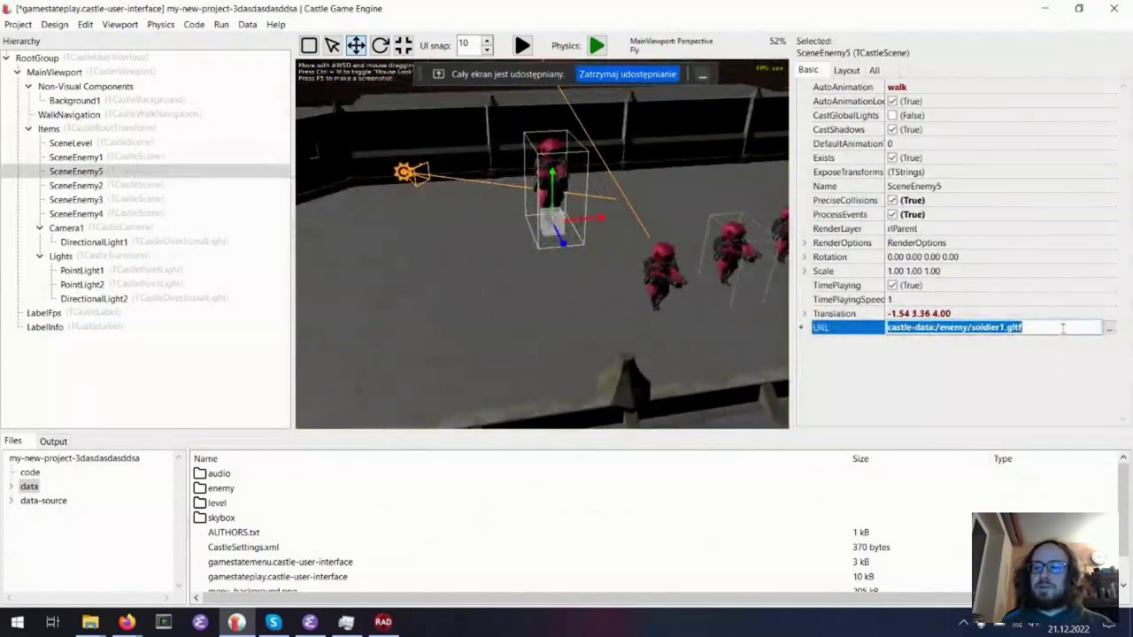
left_click(1071, 328)
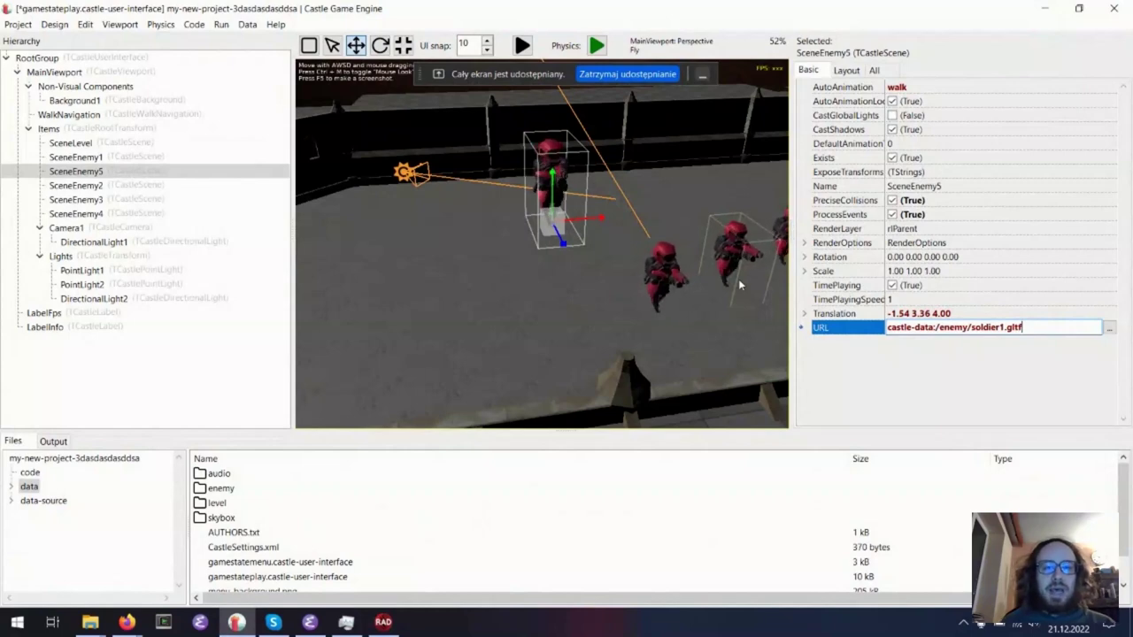
- Duplicate SceneEnemy1 again and move the copy next to the yellow-lit area at the far end of the level
right_click_drag(731, 282, 689, 285)
left_click(529, 341)
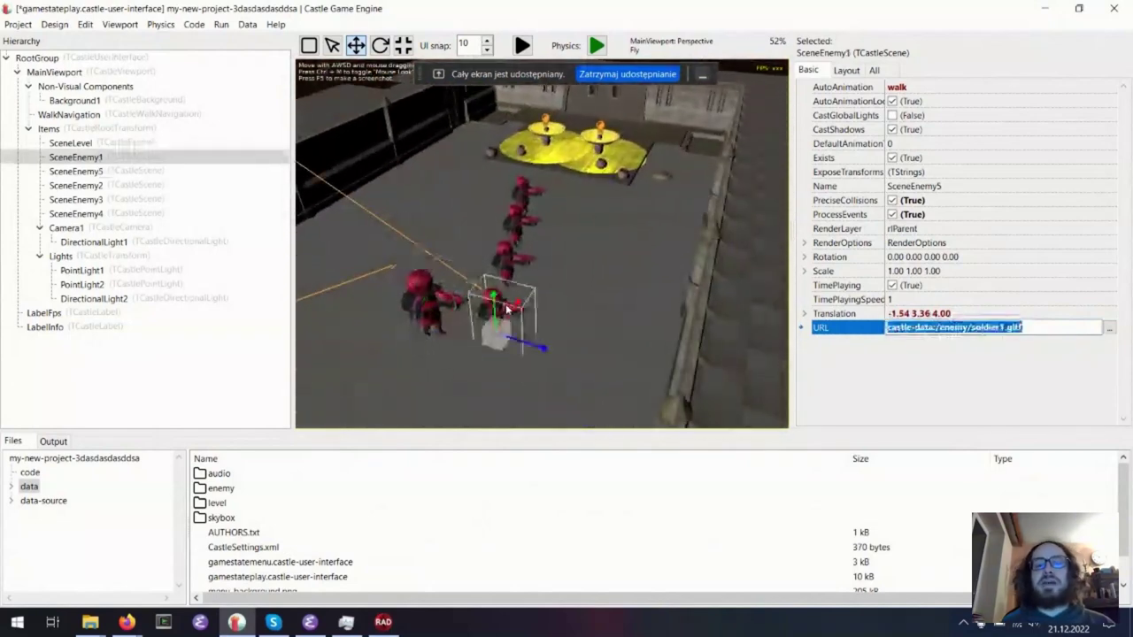
key("ctrl+d")
left_click_drag(529, 341, 607, 190)
- Move DirectionalLight2 down toward the enemies, to a translation of about -0.82, 6.40, 2.14
mouse_move(606, 191)
right_mouse_down()
mouse_move(620, 203)
mouse_move(620, 181)
right_mouse_up()
left_click(322, 170)
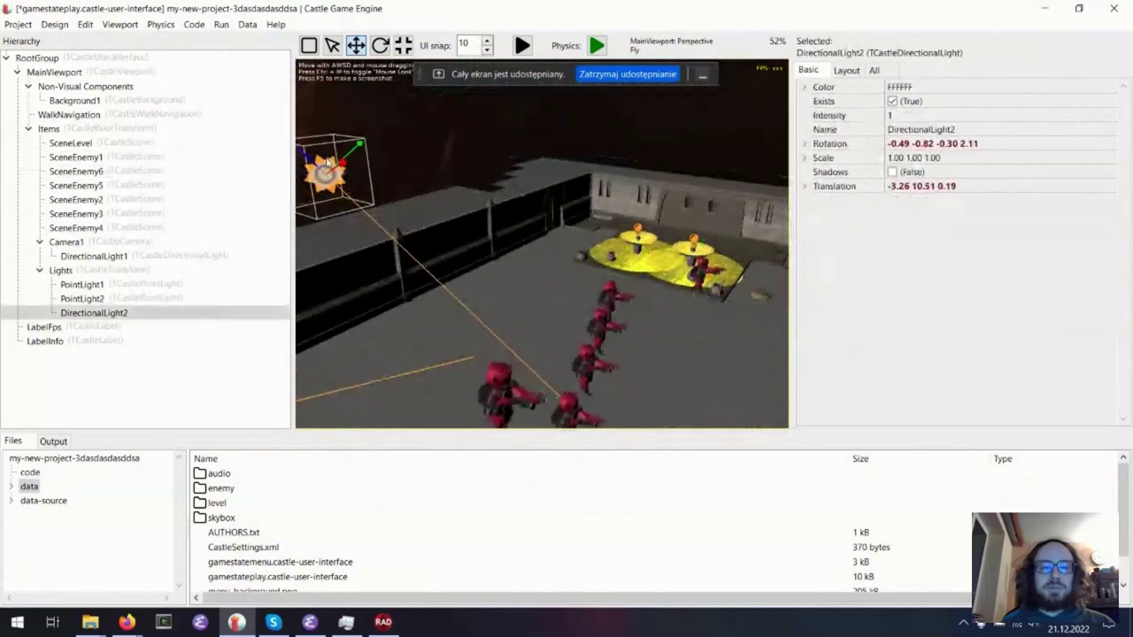
left_click_drag(322, 171, 465, 308)
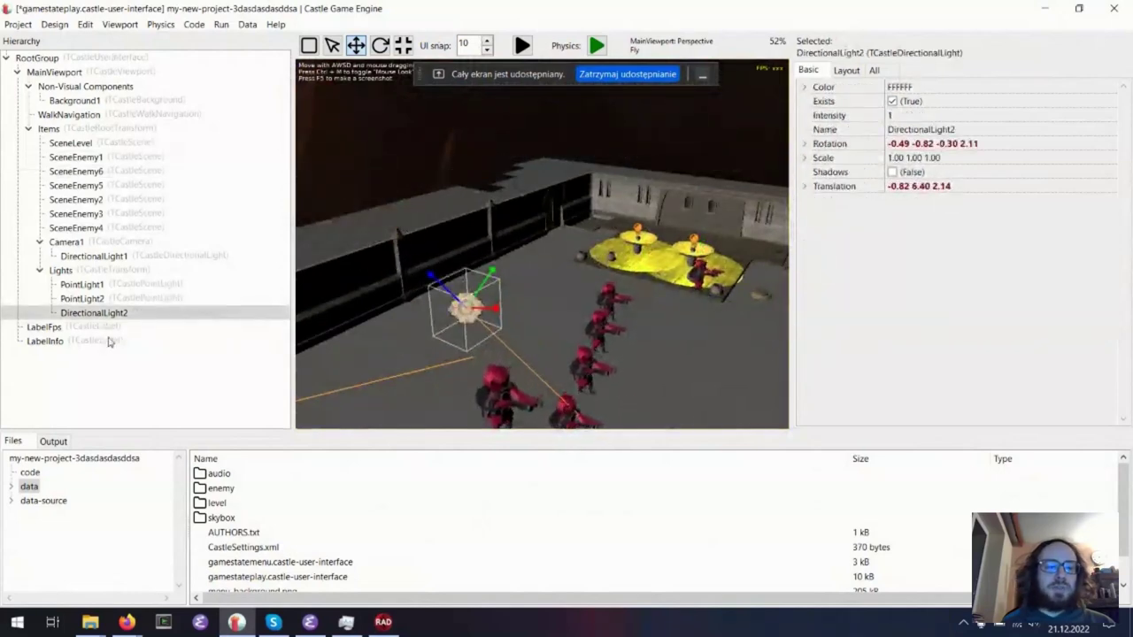
- Change the class of DirectionalLight2 to a spot light (TCastleSpotLight) and confirm the conversion
right_click(162, 312)
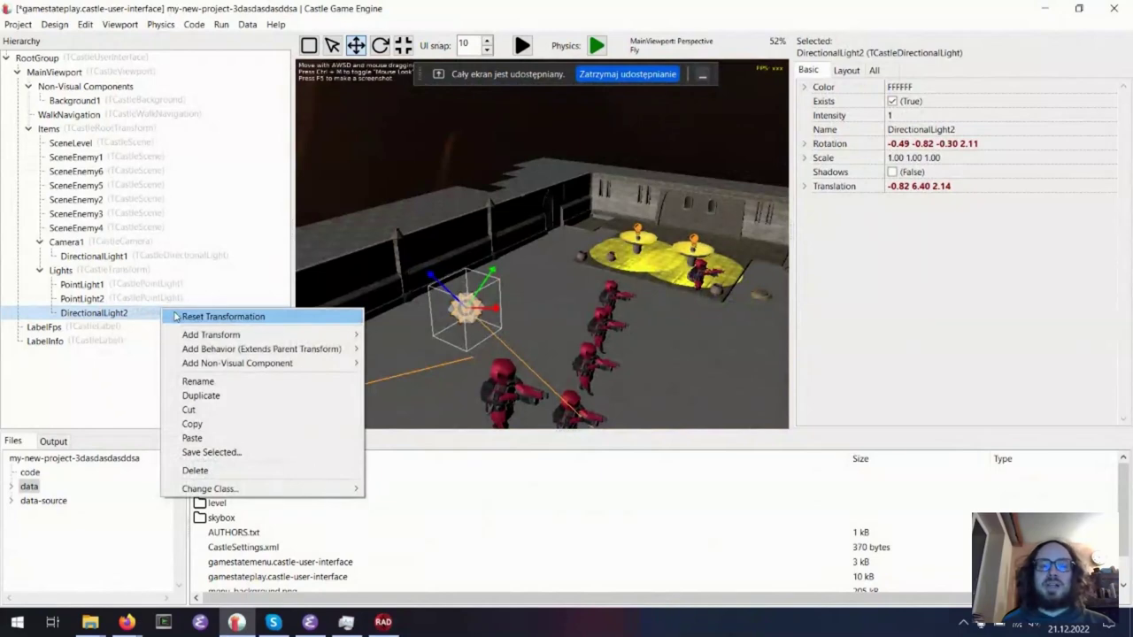
mouse_move(210, 336)
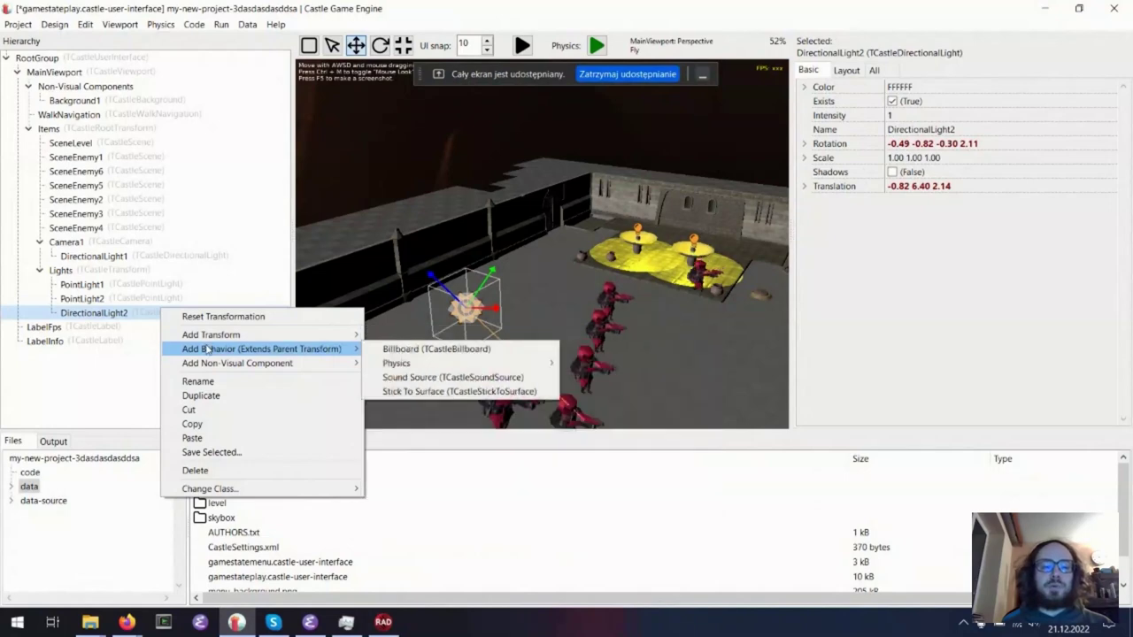
mouse_move(256, 488)
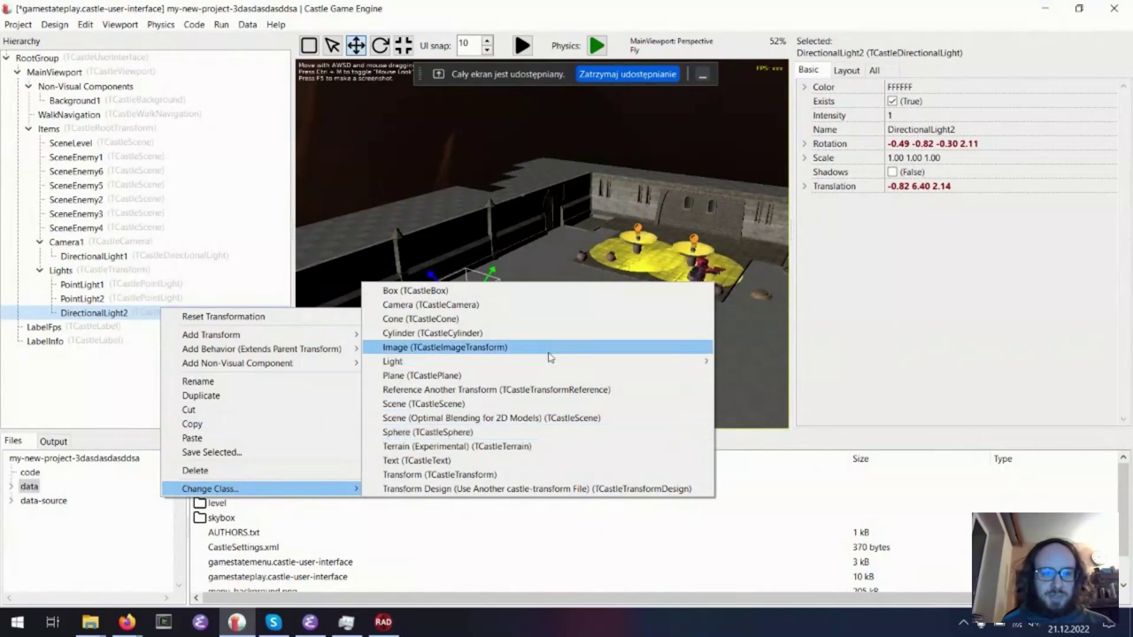
mouse_move(690, 361)
left_click(766, 391)
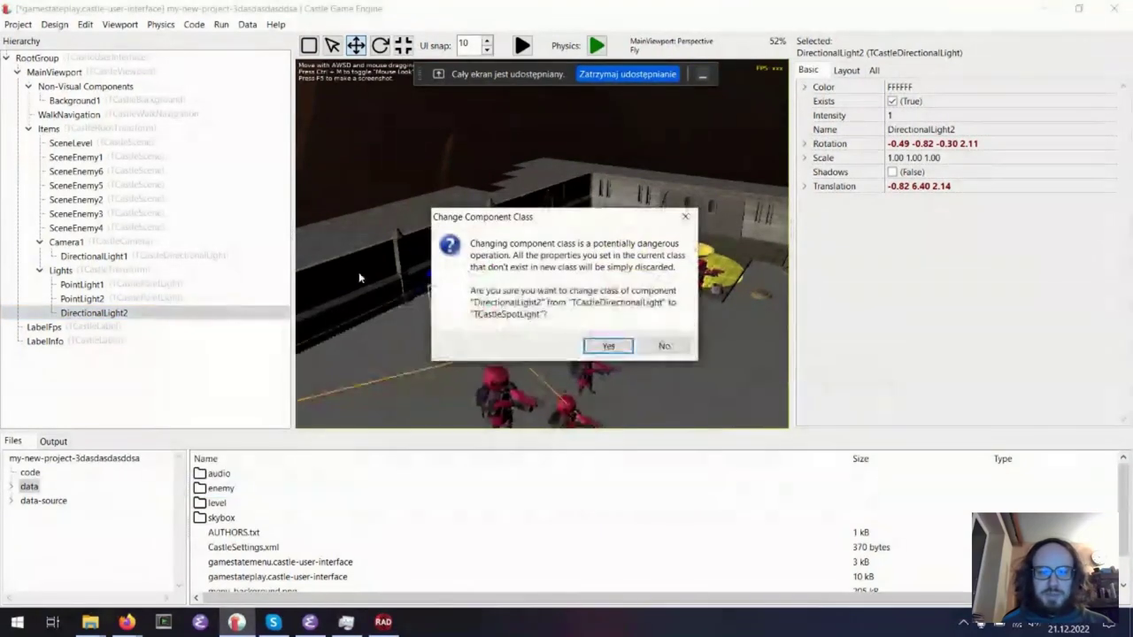
left_click(607, 346)
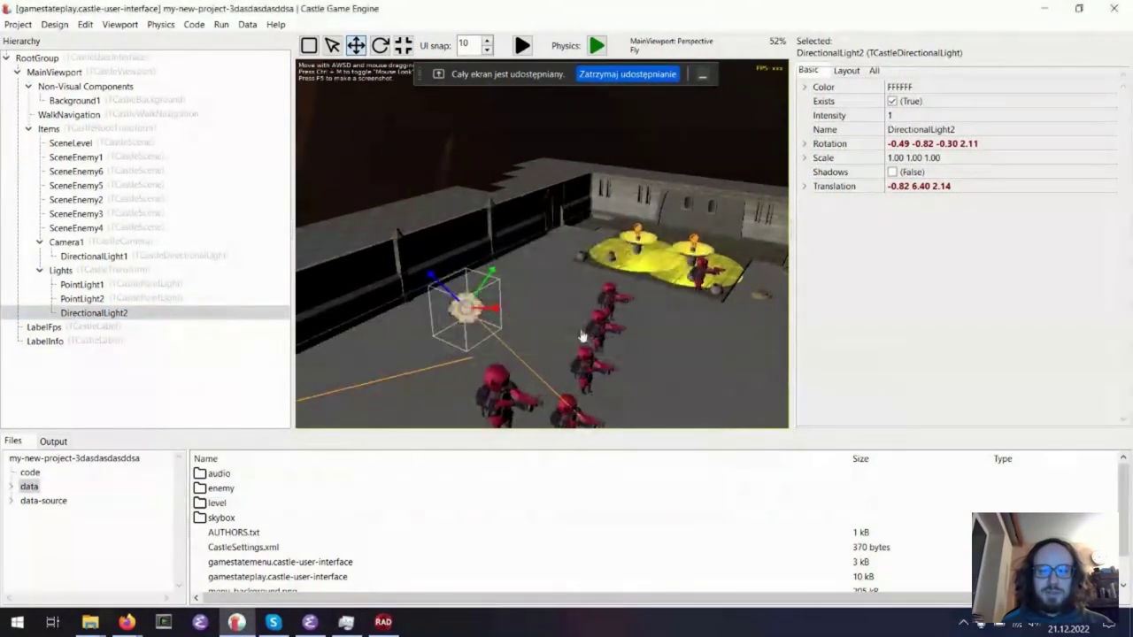
- Move the spot light to about -0.96, 6.63, 2.03 and rotate it to about -0.45, -0.71, -0.55, 1.59 to aim at the floor
left_click_drag(464, 305, 463, 376)
left_click(380, 45)
right_click_drag(531, 266, 574, 217)
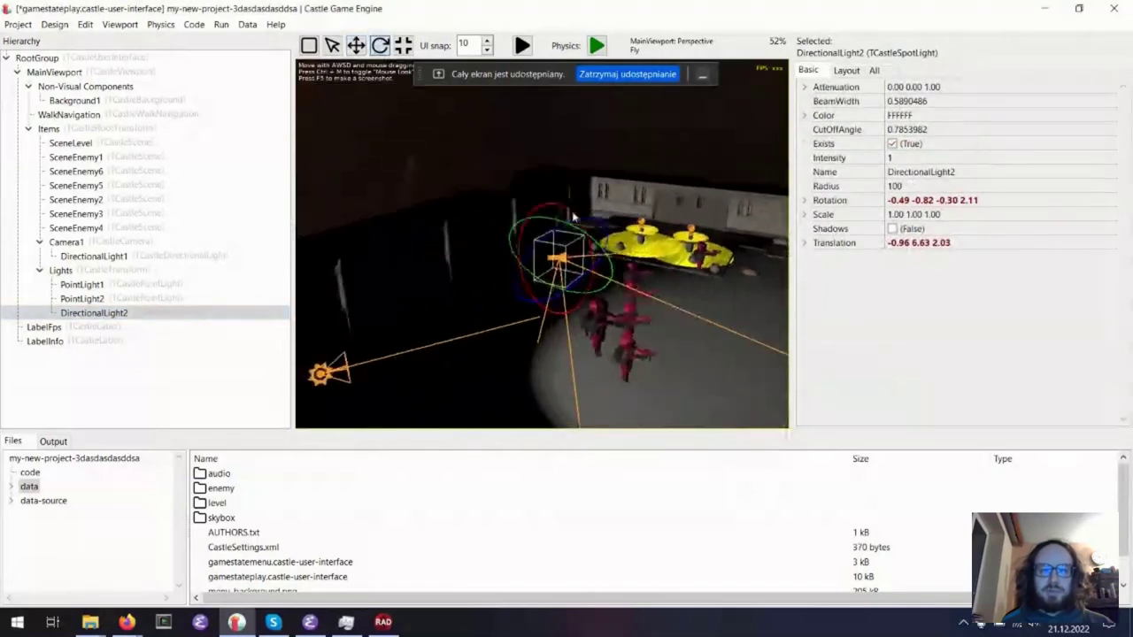
left_click_drag(573, 217, 518, 211)
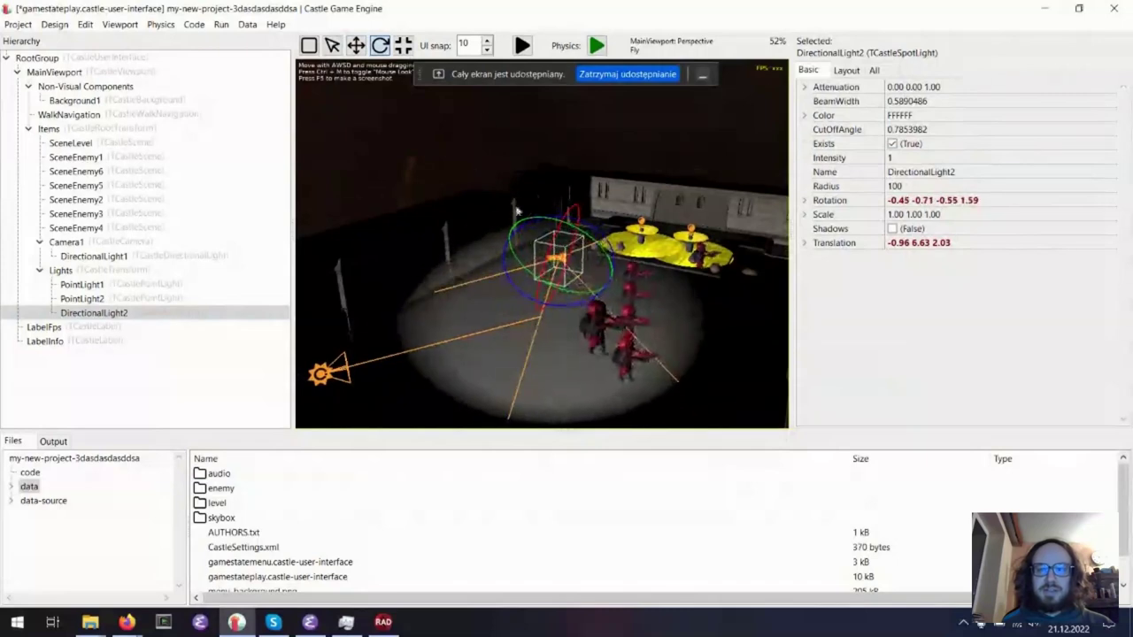
- Raise and shift the spot light above the level, to a translation of about 3.48, 9.14, 1.77
left_click(356, 45)
left_click_drag(554, 255, 602, 177)
mouse_move(602, 177)
right_mouse_down()
mouse_move(549, 186)
mouse_move(617, 174)
right_mouse_up()
left_click_drag(586, 144, 600, 166)
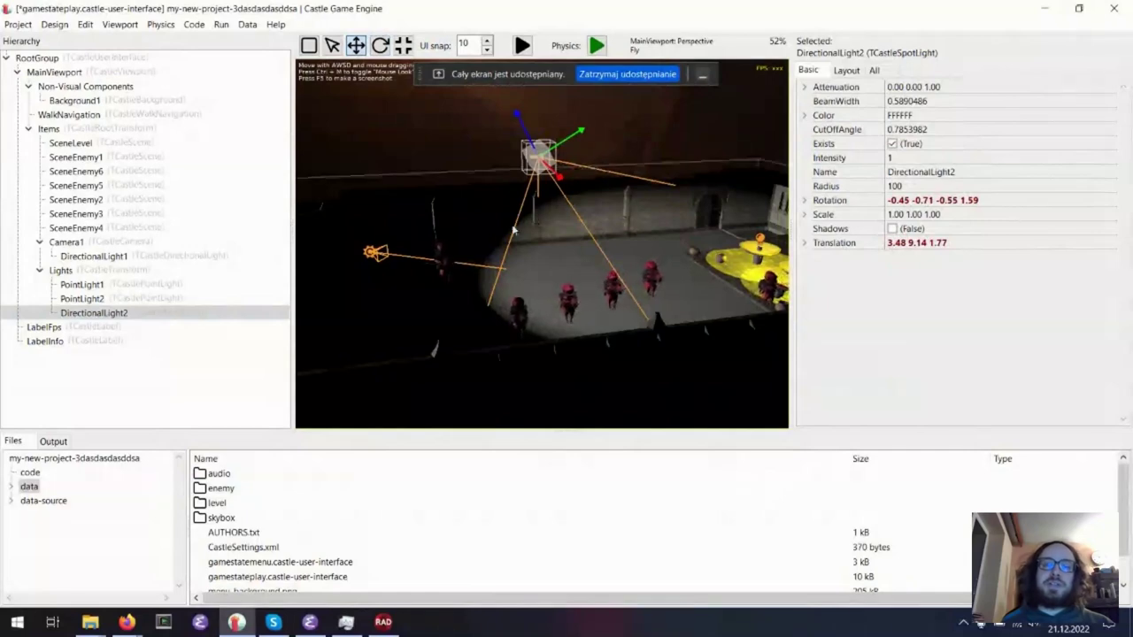
- Select Camera1 and widen the design viewport by narrowing the component hierarchy
left_click(139, 247)
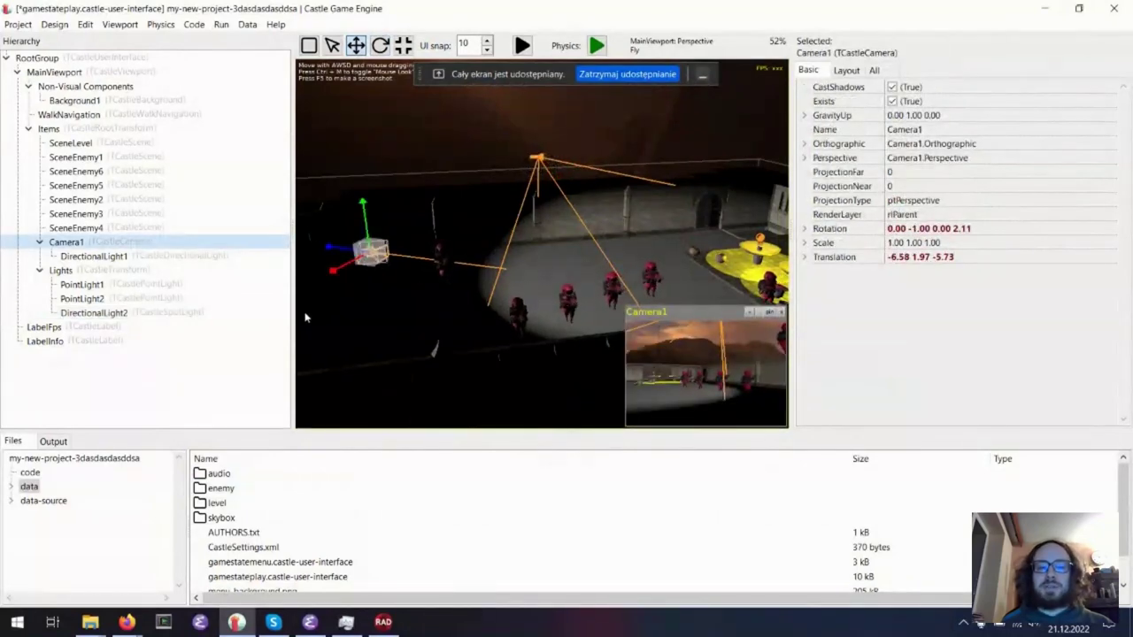
left_click_drag(292, 319, 224, 319)
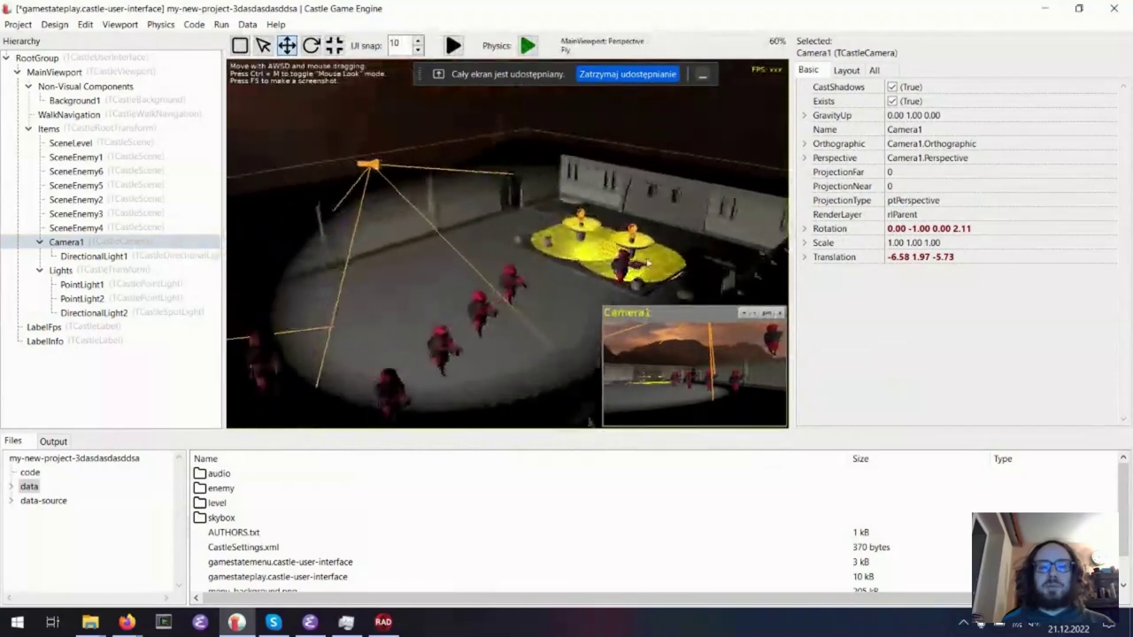
- Fly around the spot-lit level at varying movement speeds to examine the enemies, camera and lights from different sides
key("w")
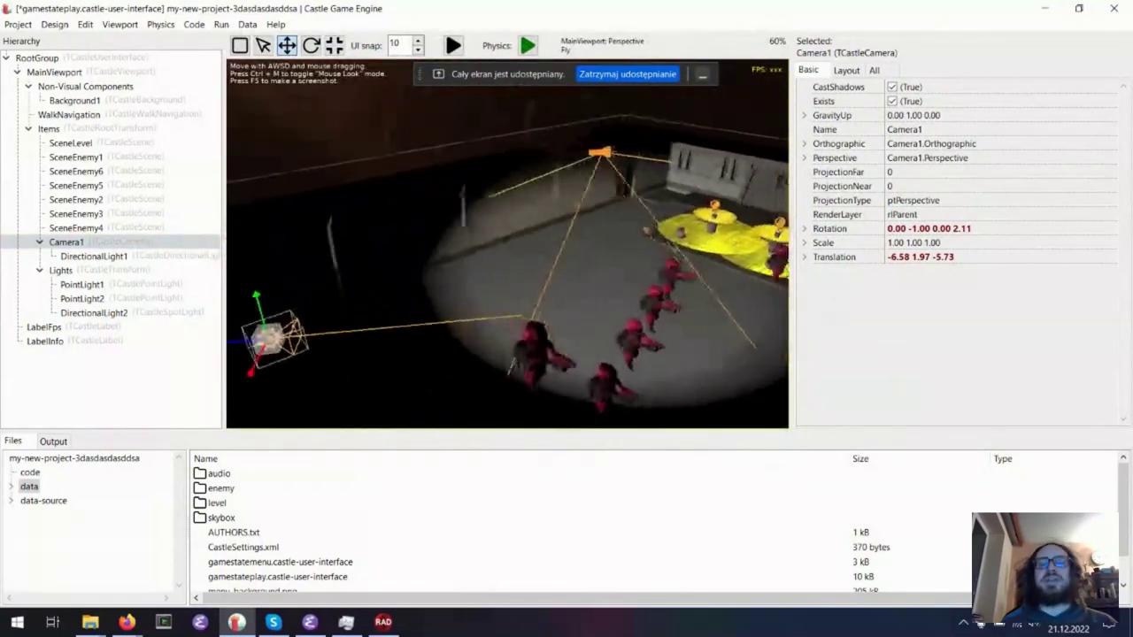
key("w")
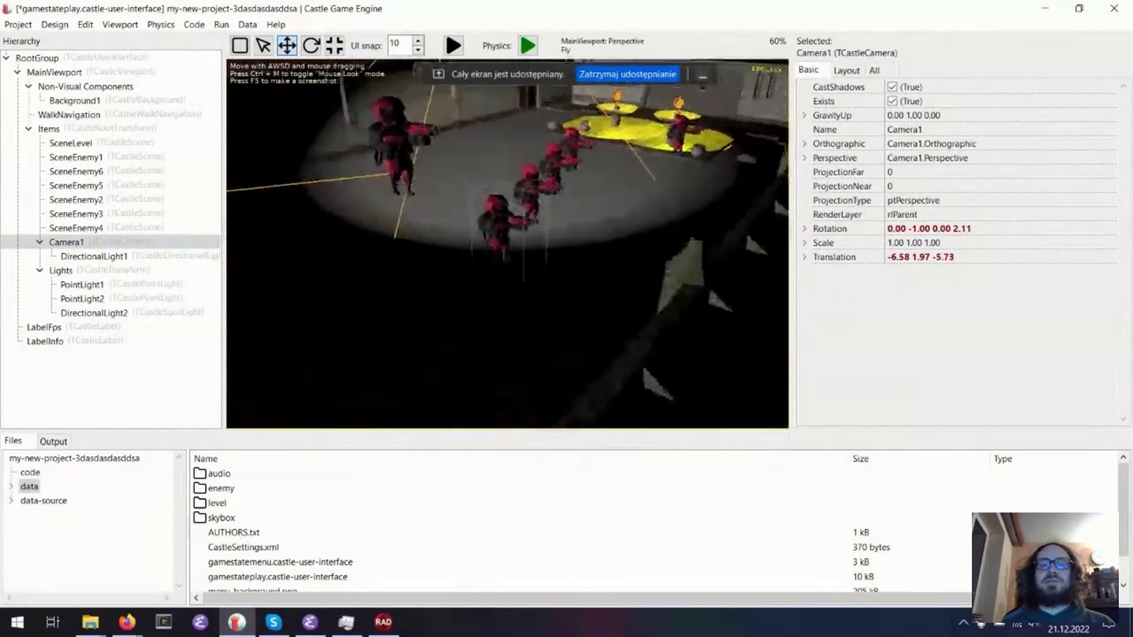
key("s")
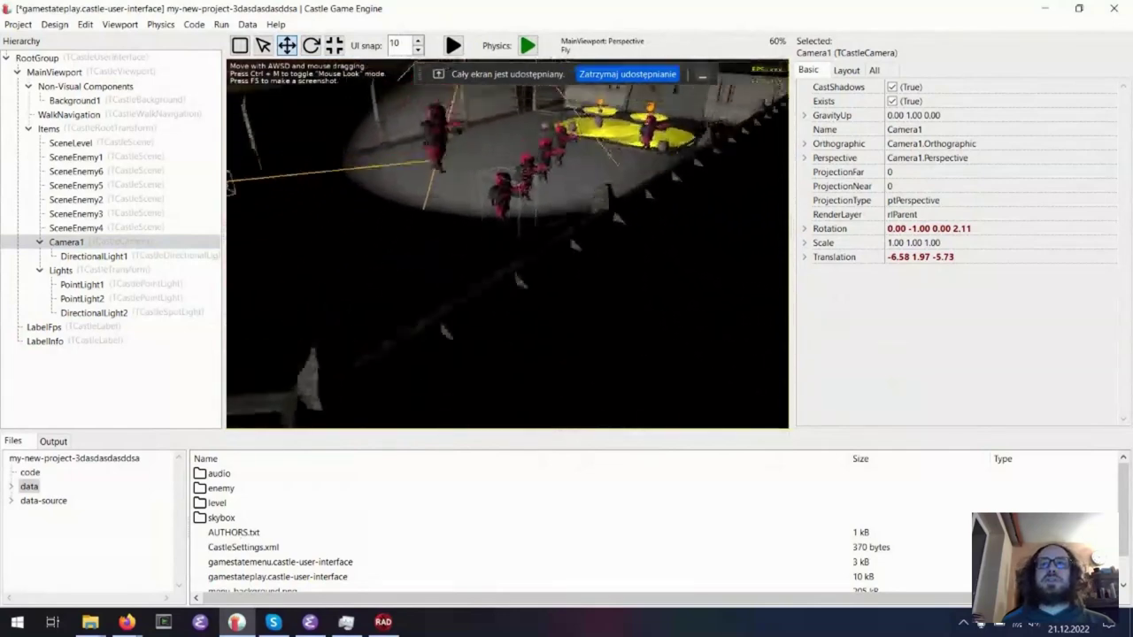
key("a")
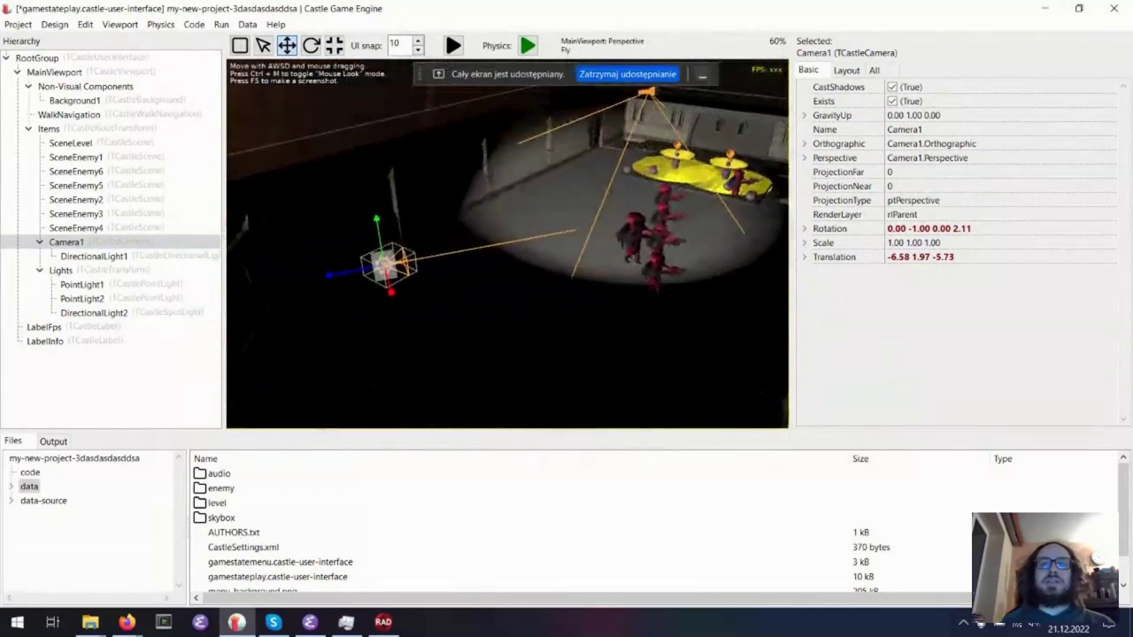
key("d")
scroll(507, 243, "up", 2)
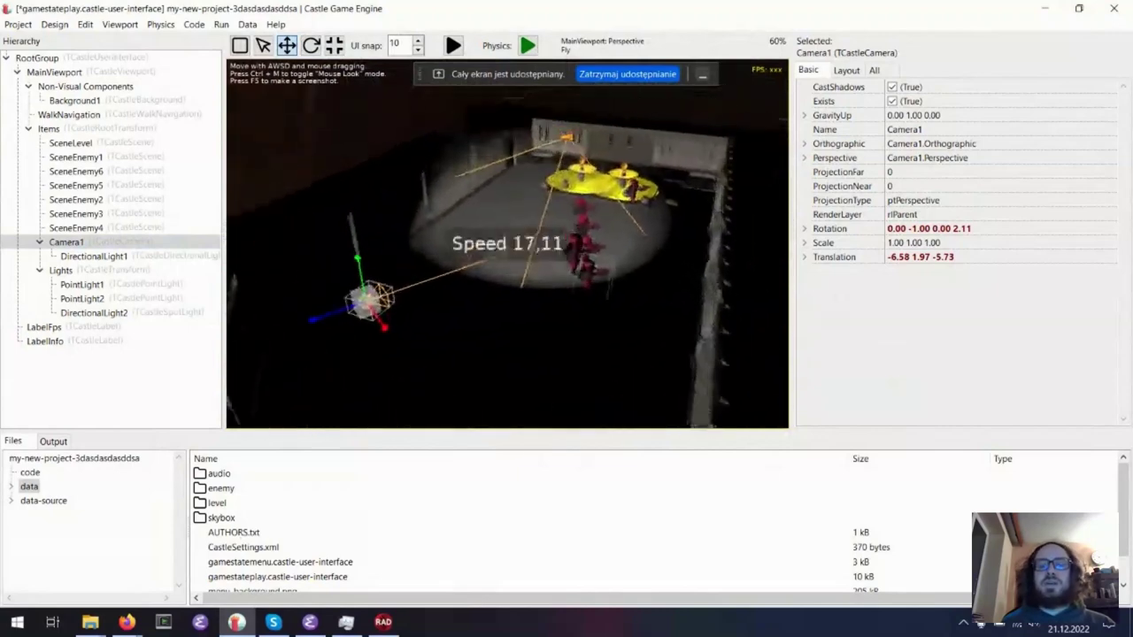
key("w")
scroll(508, 244, "up", 3)
scroll(507, 243, "down", 2)
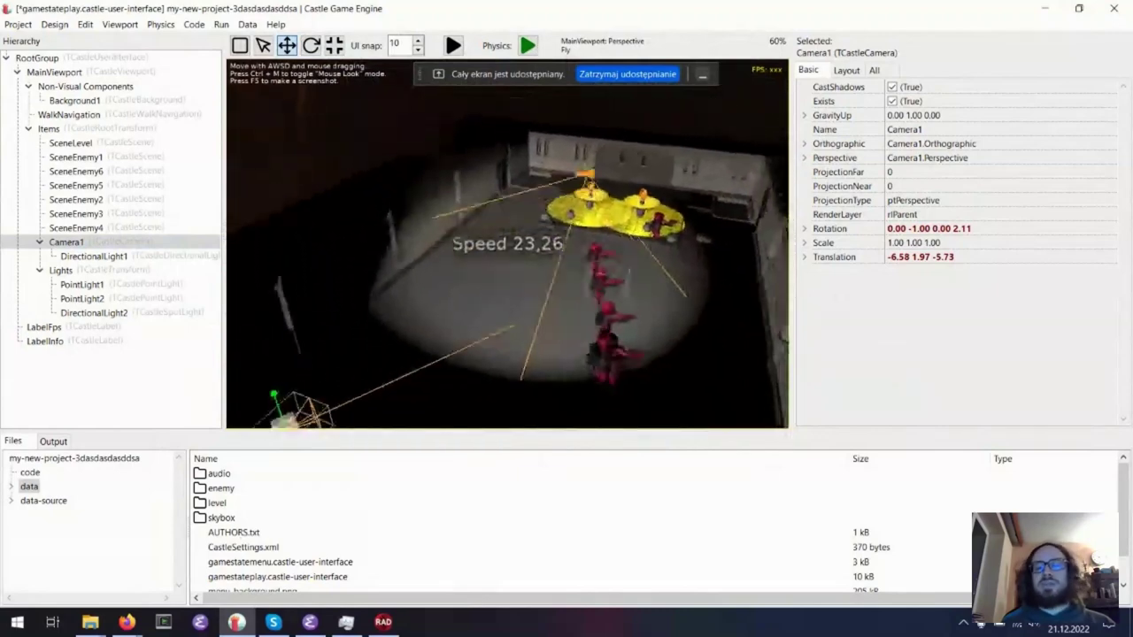
key("s")
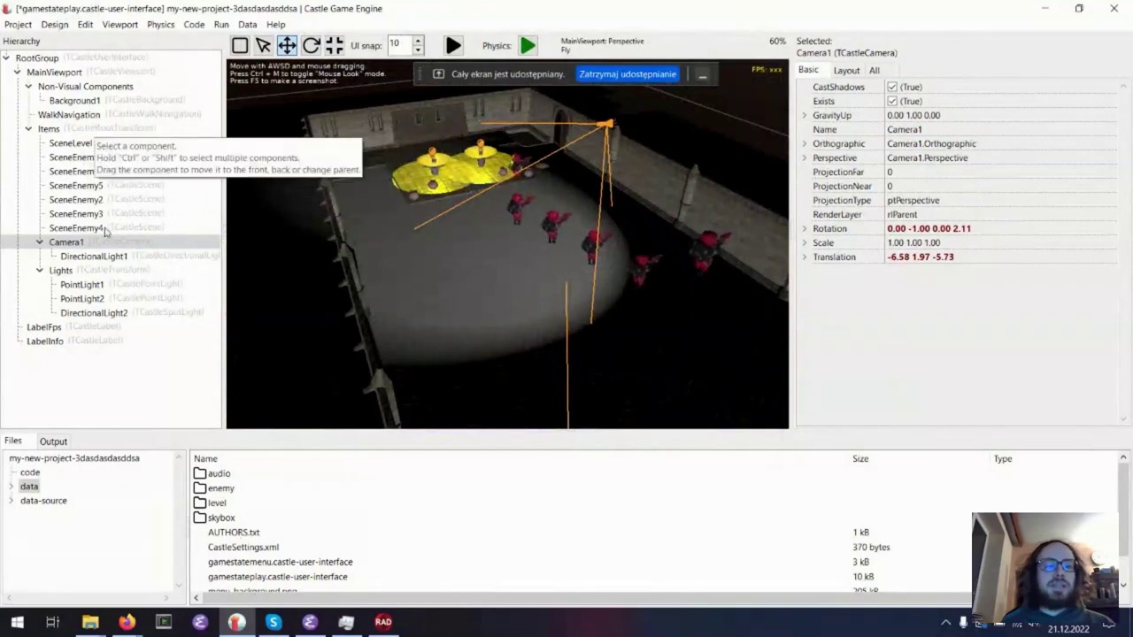
- Enlarge the Camera1 preview and move the camera to a translation of about -5.93, 1.97, -6.81
left_click(84, 133)
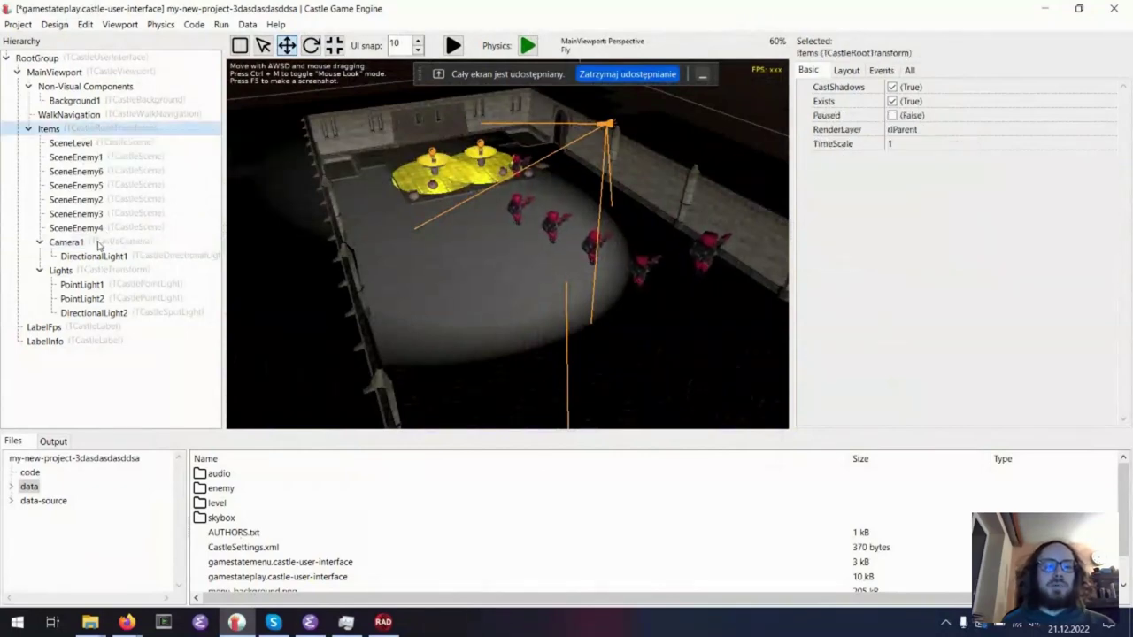
left_click(66, 242)
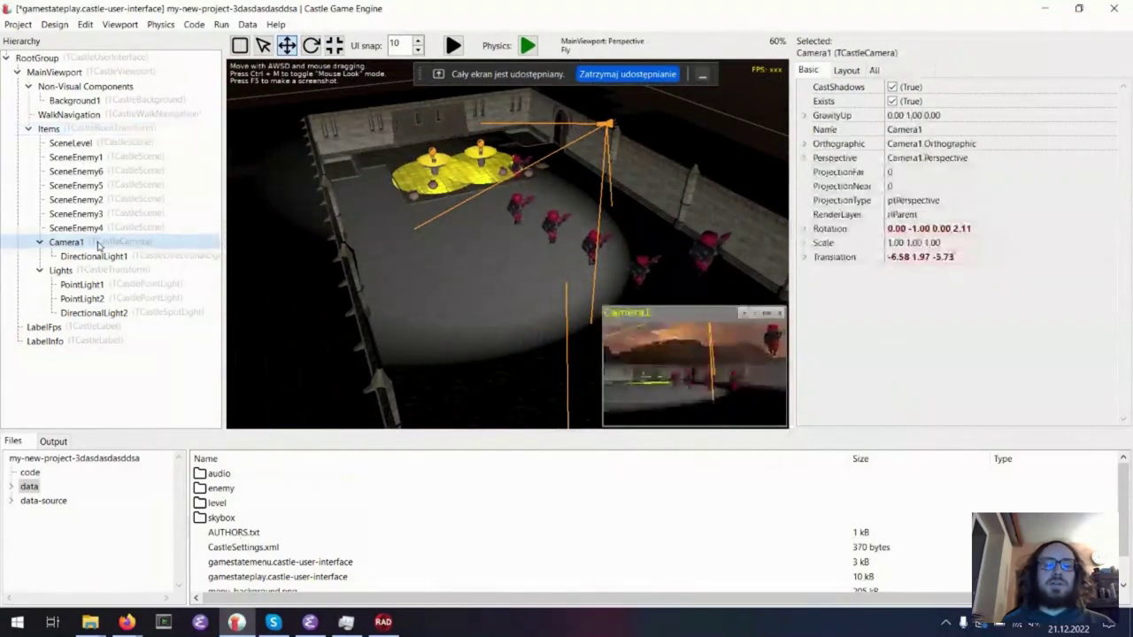
left_click(742, 313)
right_click_drag(617, 225, 443, 263)
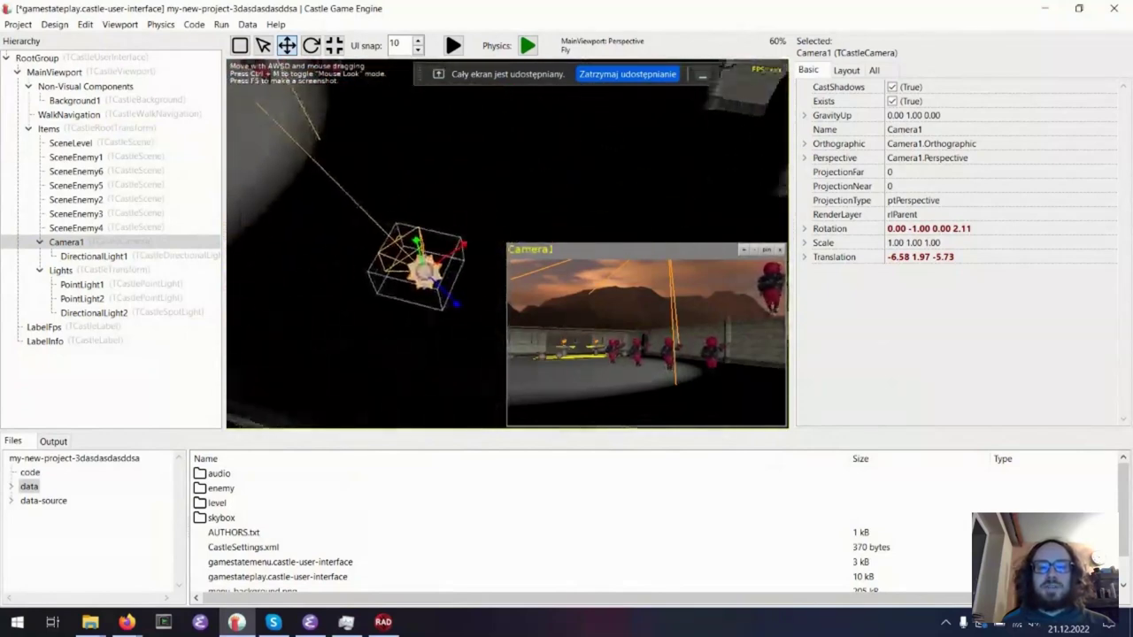
left_click_drag(443, 264, 617, 227)
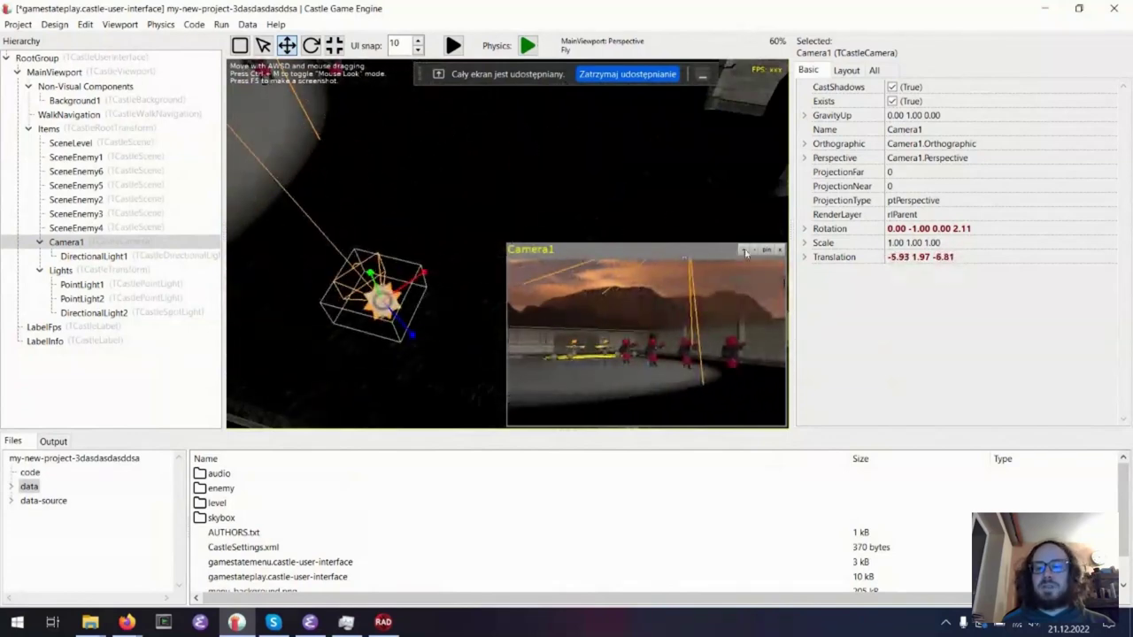
- With the Camera1 preview pinned, move SceneEnemy4 along its Z axis to a translation of about 11.00, 0.00, 0.17
right_click_drag(619, 266, 453, 228)
left_click(447, 225)
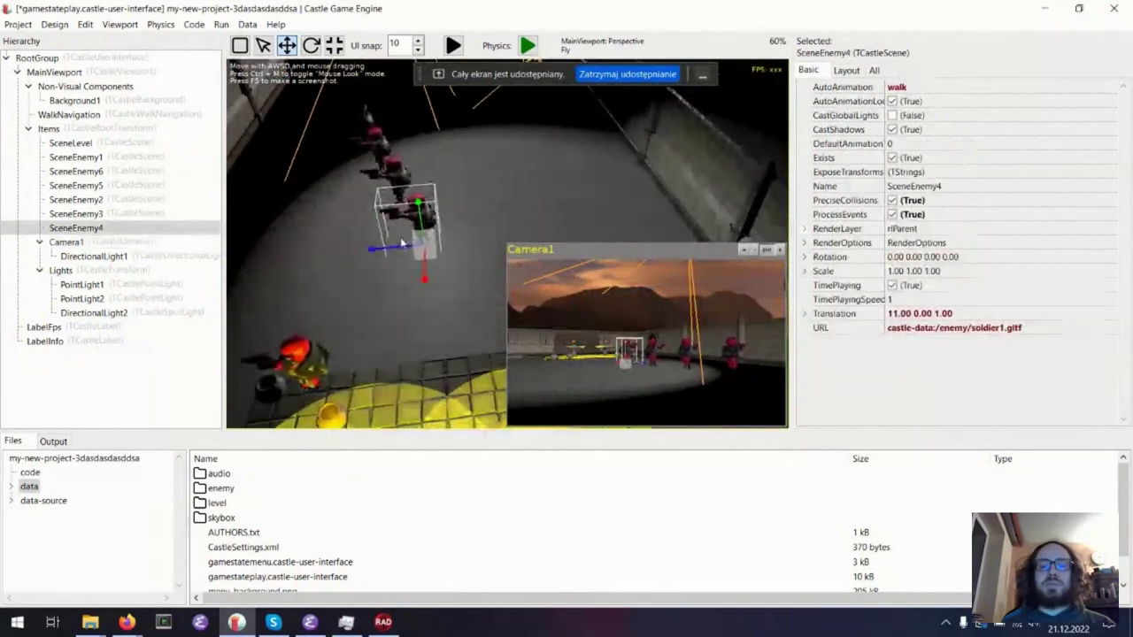
left_click_drag(396, 250, 447, 236)
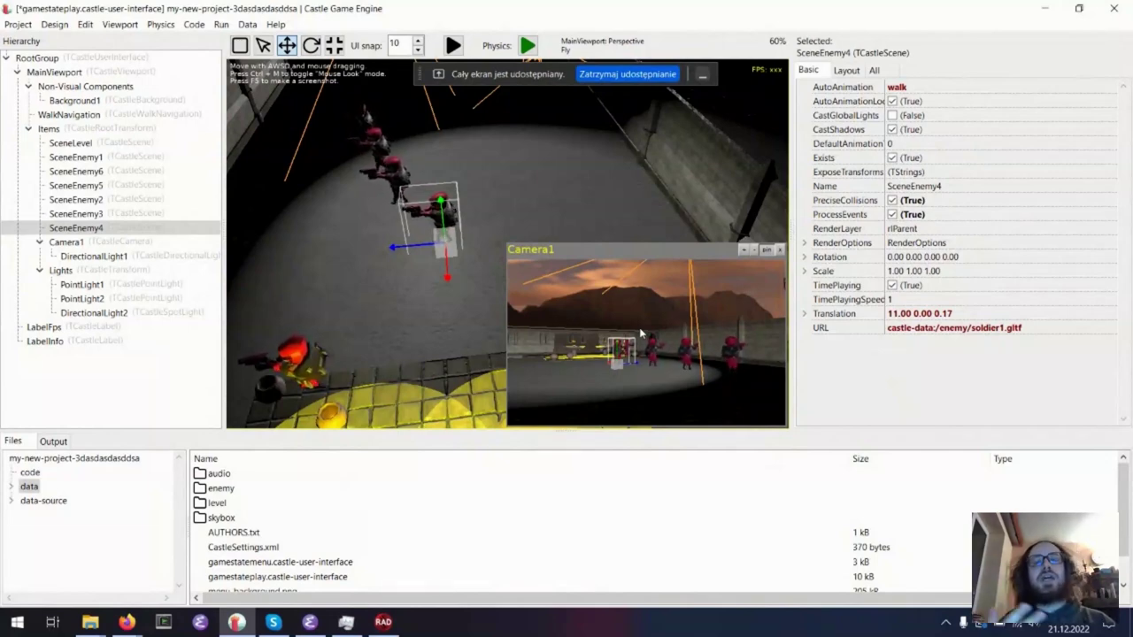
- Look through the user interface and navigation component types that can be added to MainViewport
left_click(155, 76)
right_click(152, 78)
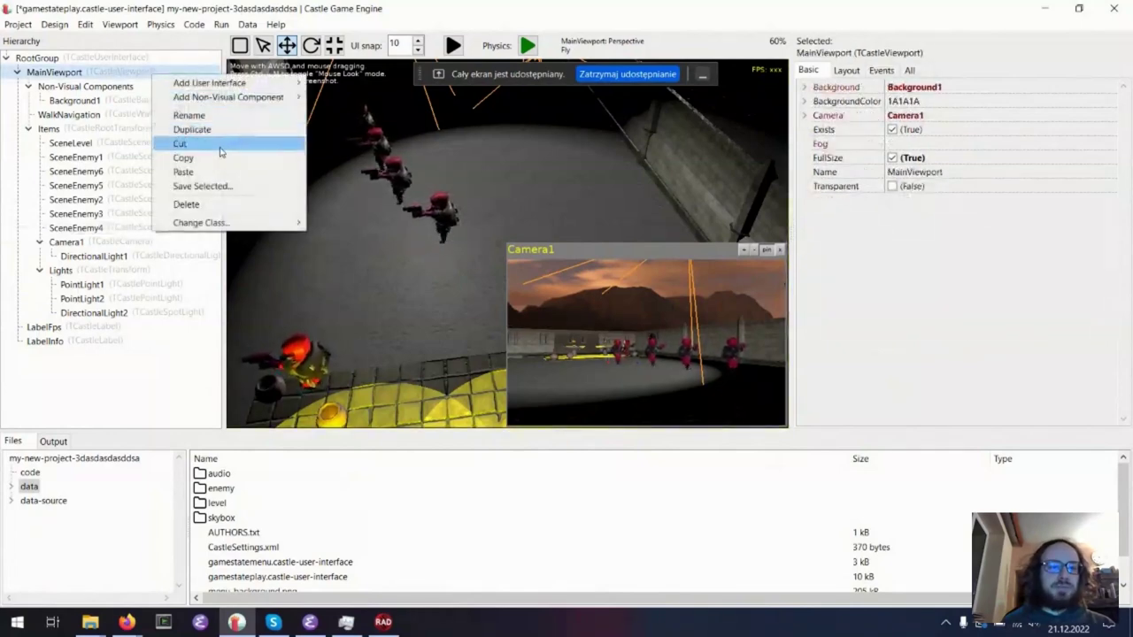
left_click(78, 86)
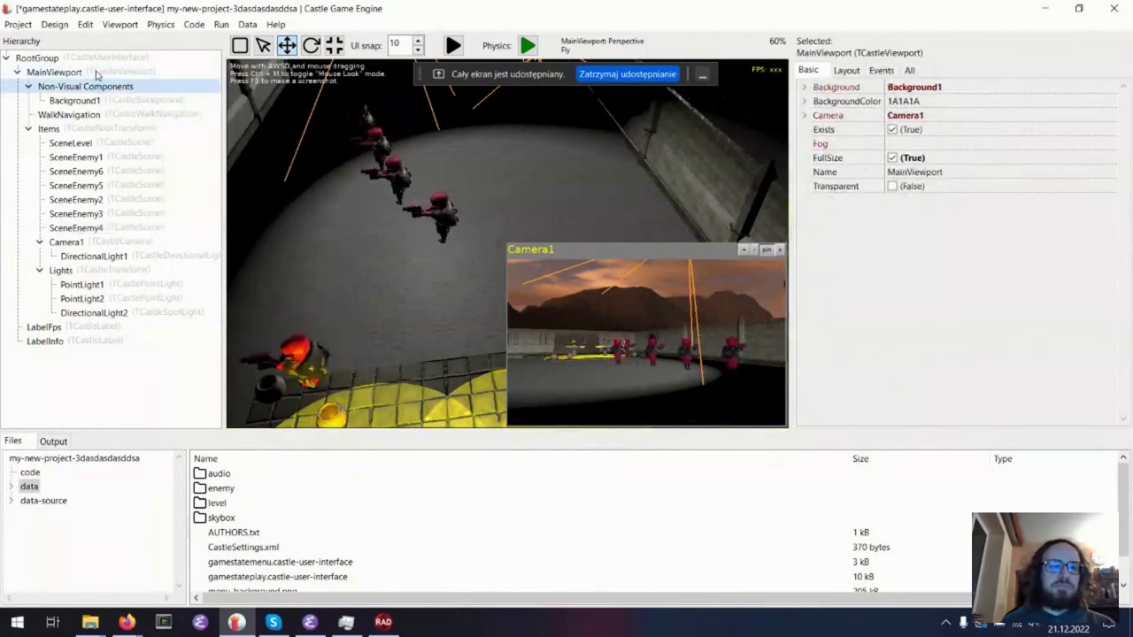
right_click(98, 74)
mouse_move(165, 80)
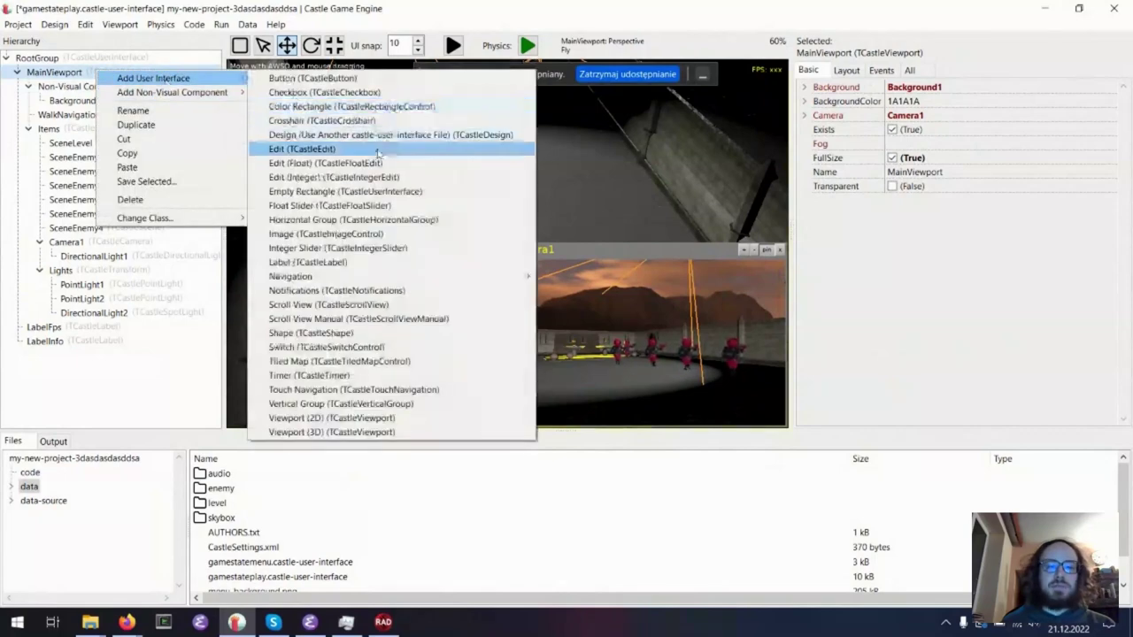
mouse_move(358, 276)
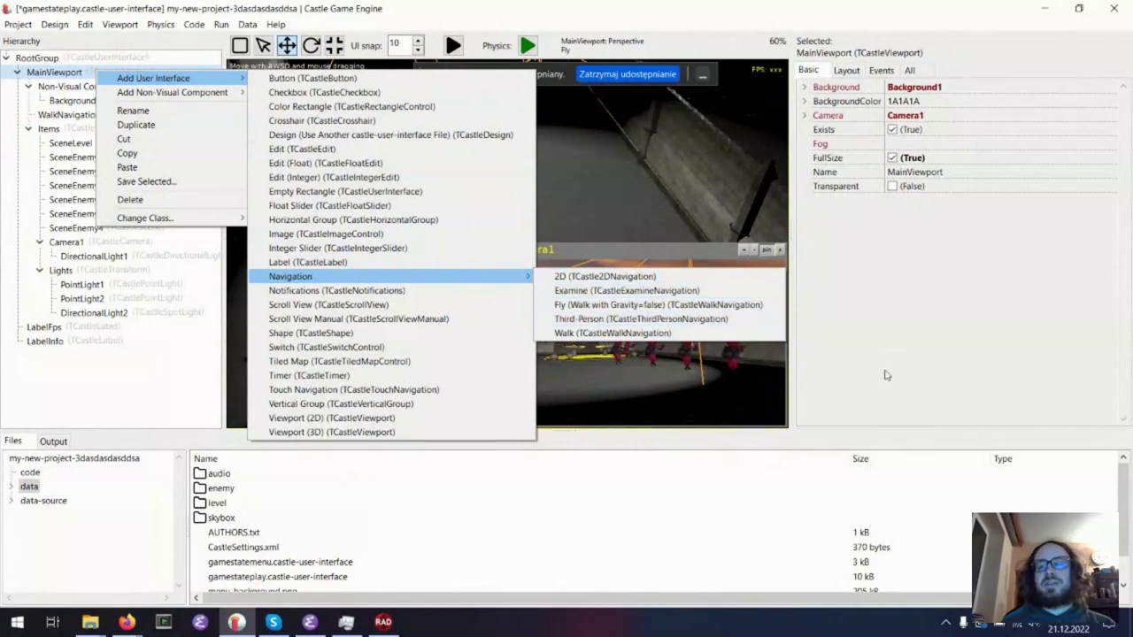
- Select the WalkNavigation component, turn the viewport to face the row of enemies, and close the pinned Camera1 preview
left_click(892, 186)
left_click(119, 113)
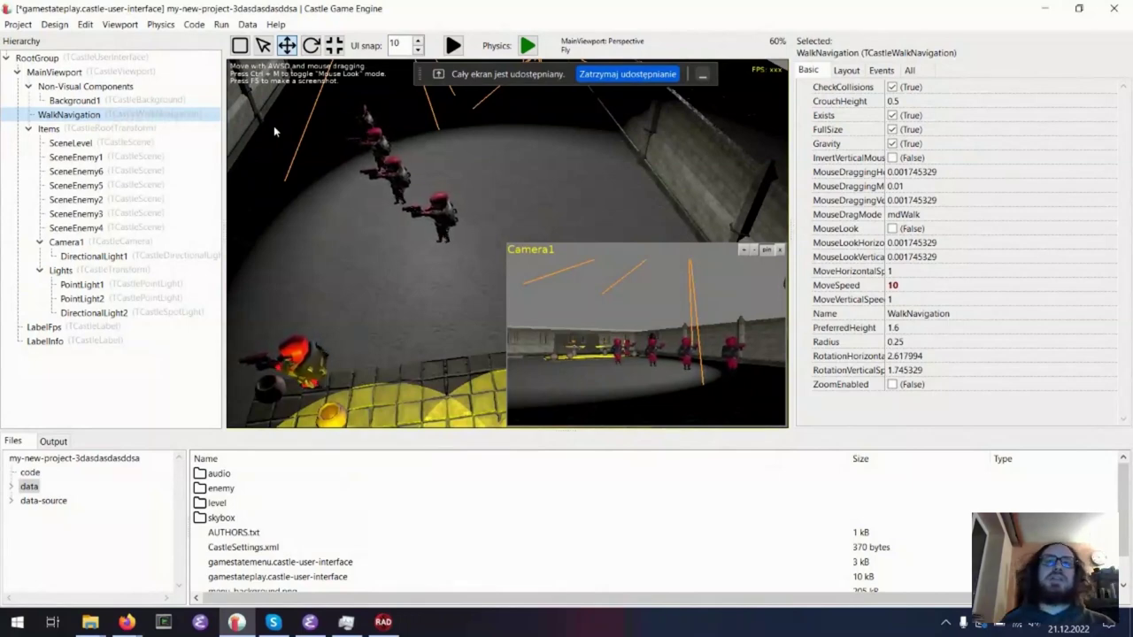
right_click_drag(278, 134, 502, 249)
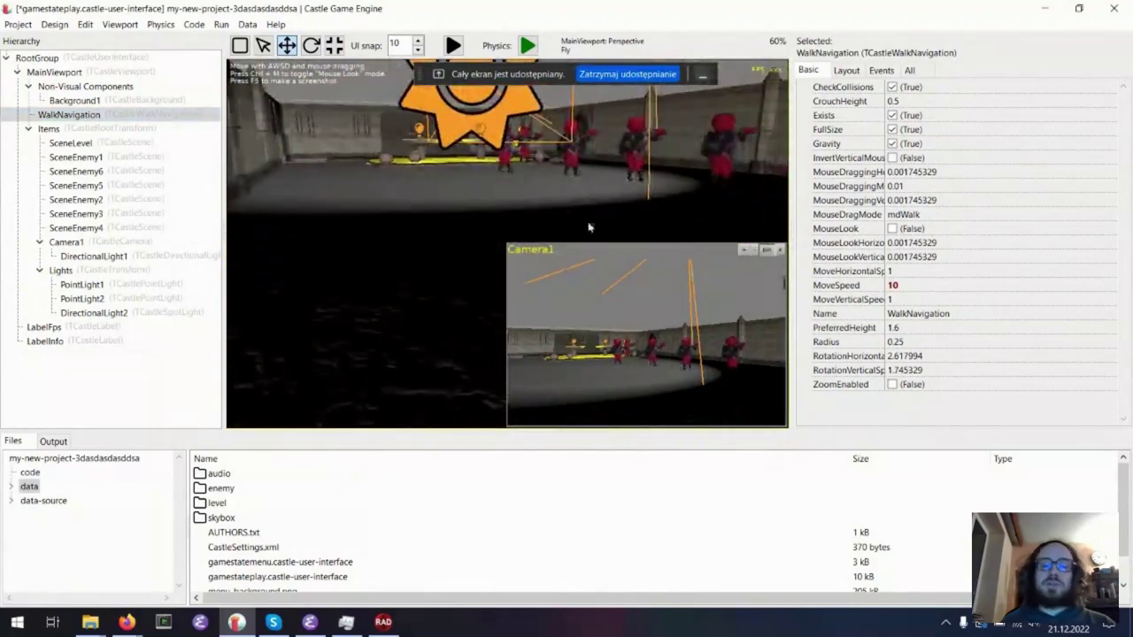
left_click(778, 251)
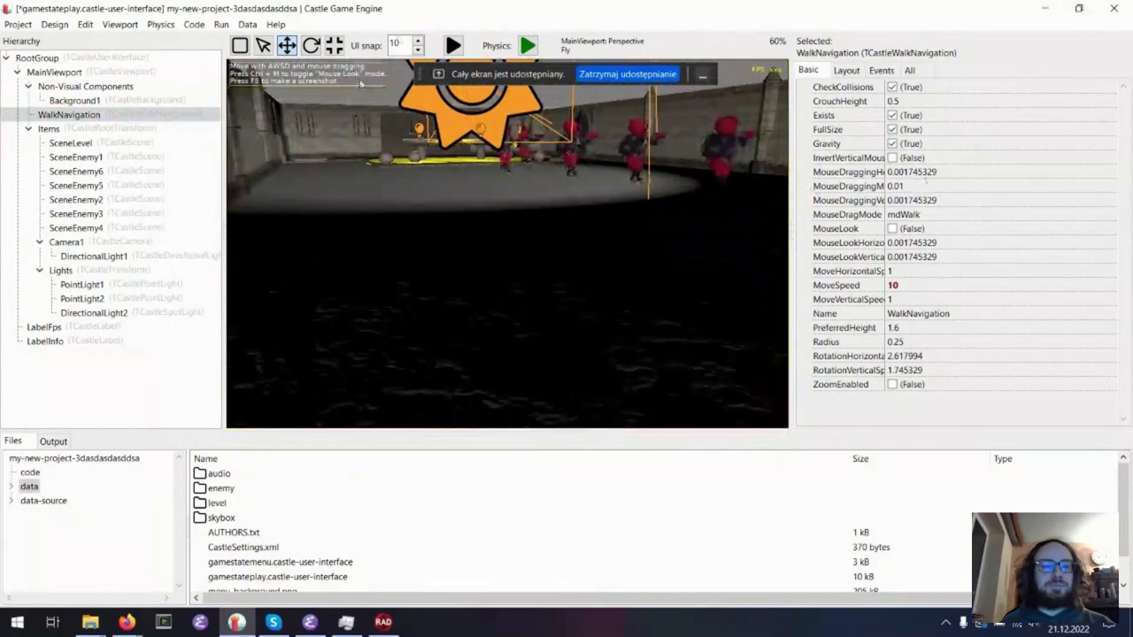
left_click(22, 24)
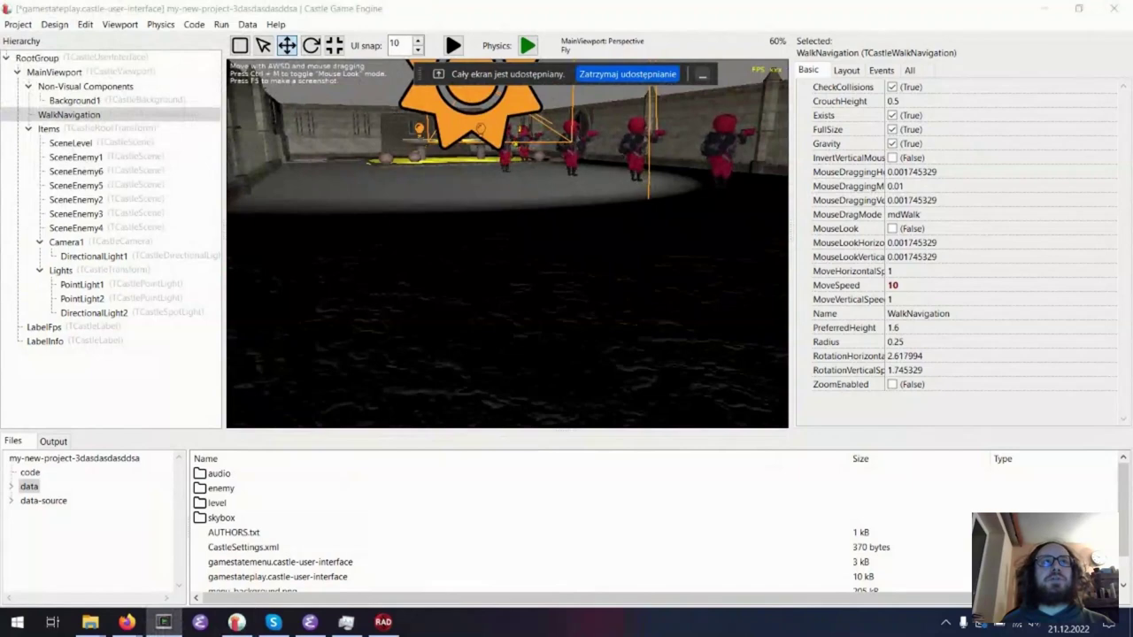
key("Right")
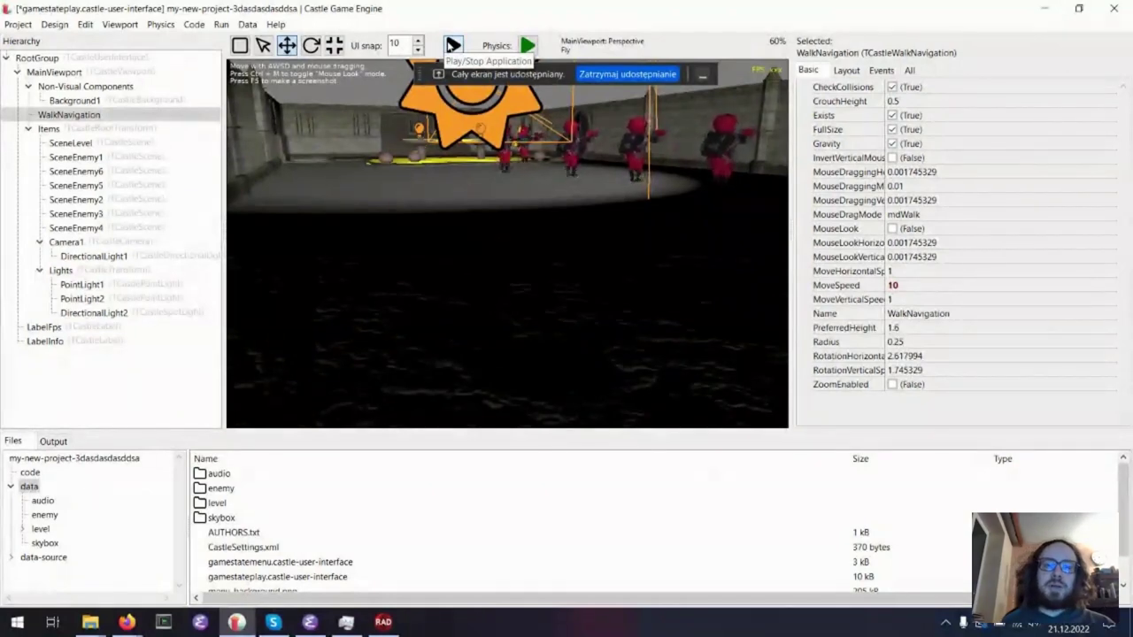
left_click(221, 24)
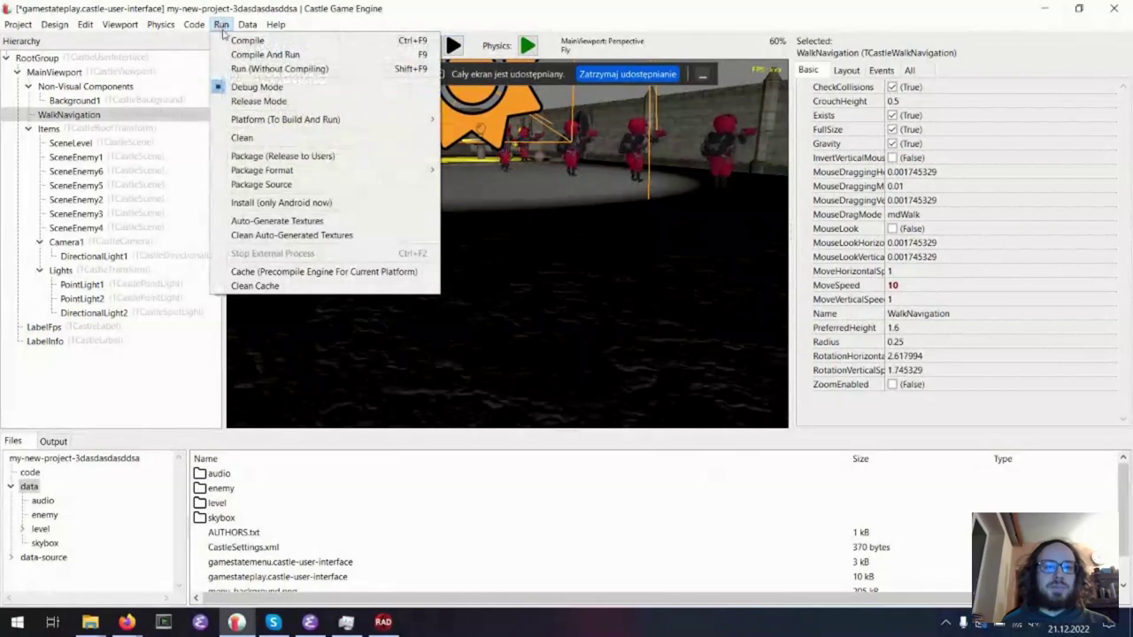
left_click(359, 10)
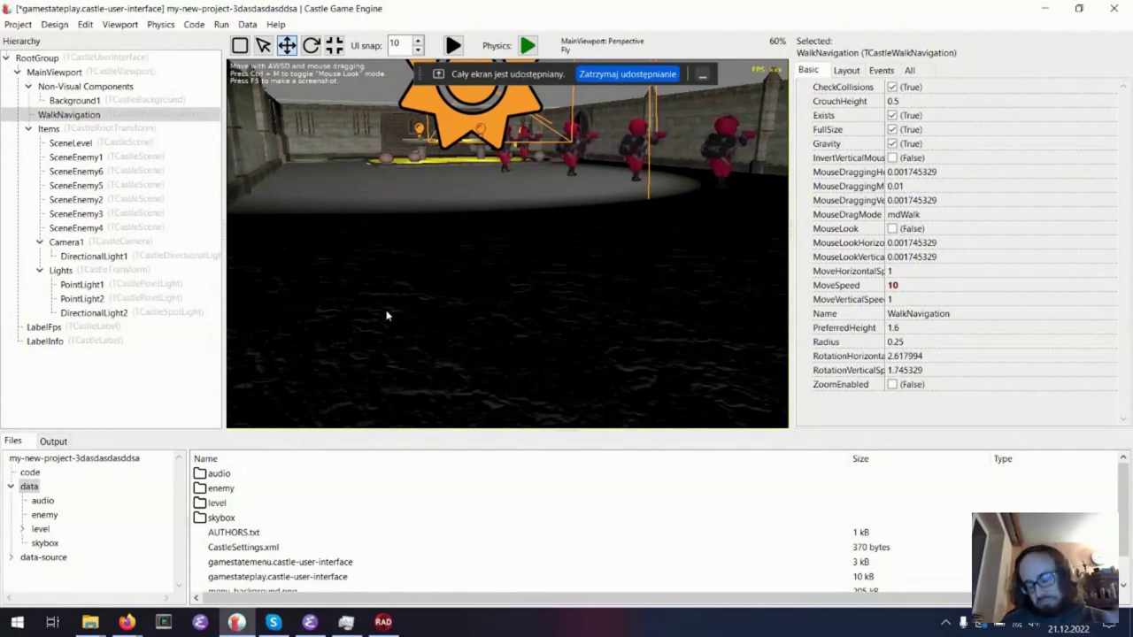
- Switch to RAD Studio and open the my_new_project_3dasdasdasddsa_standalone.dproj project from the my-new-project-3dasdasdasddsa folder
left_click(382, 622)
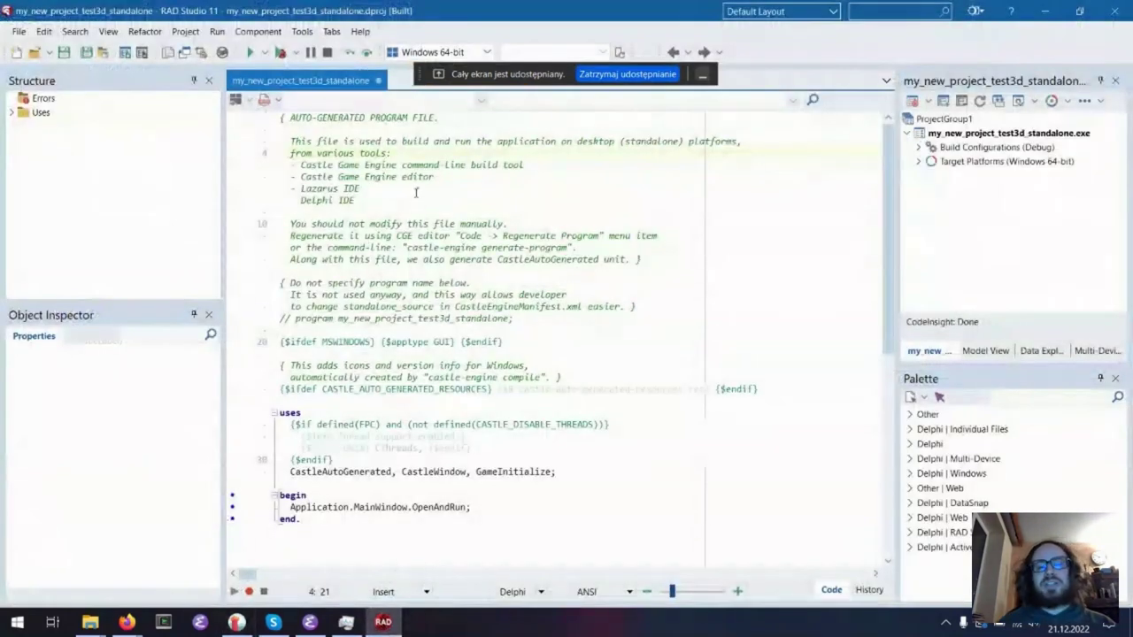
left_click(18, 31)
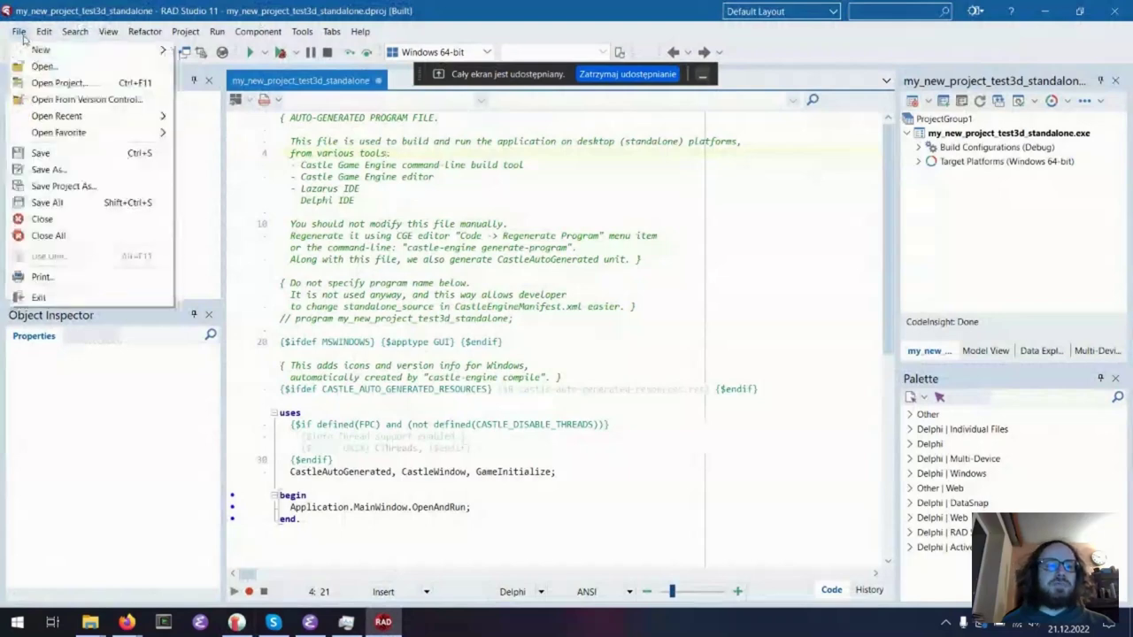
left_click(91, 83)
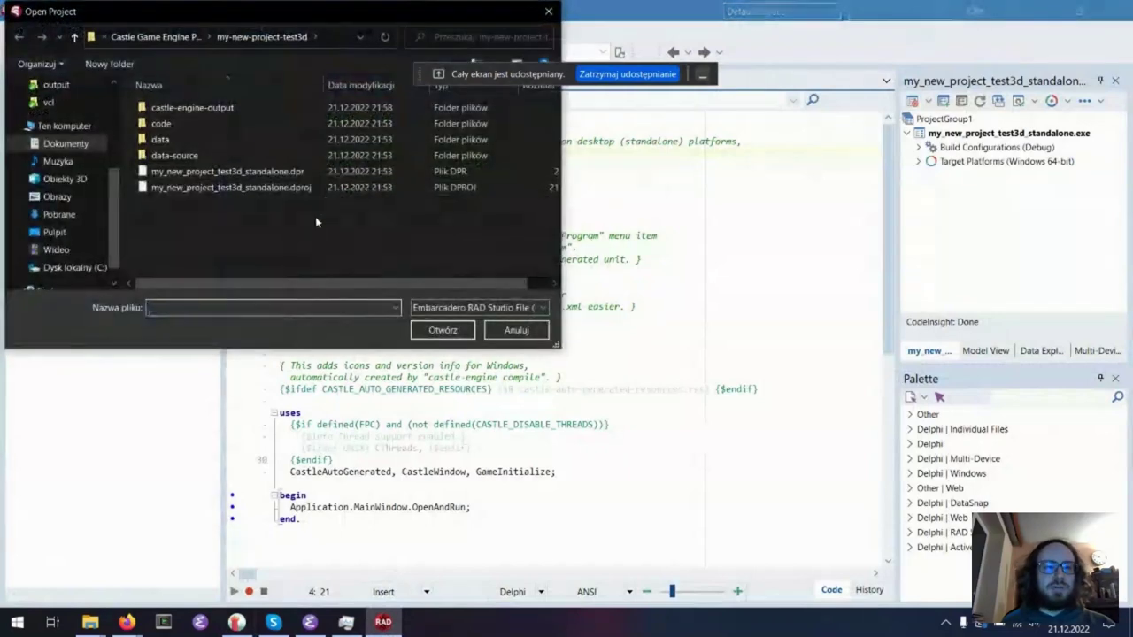
key("alt+Up")
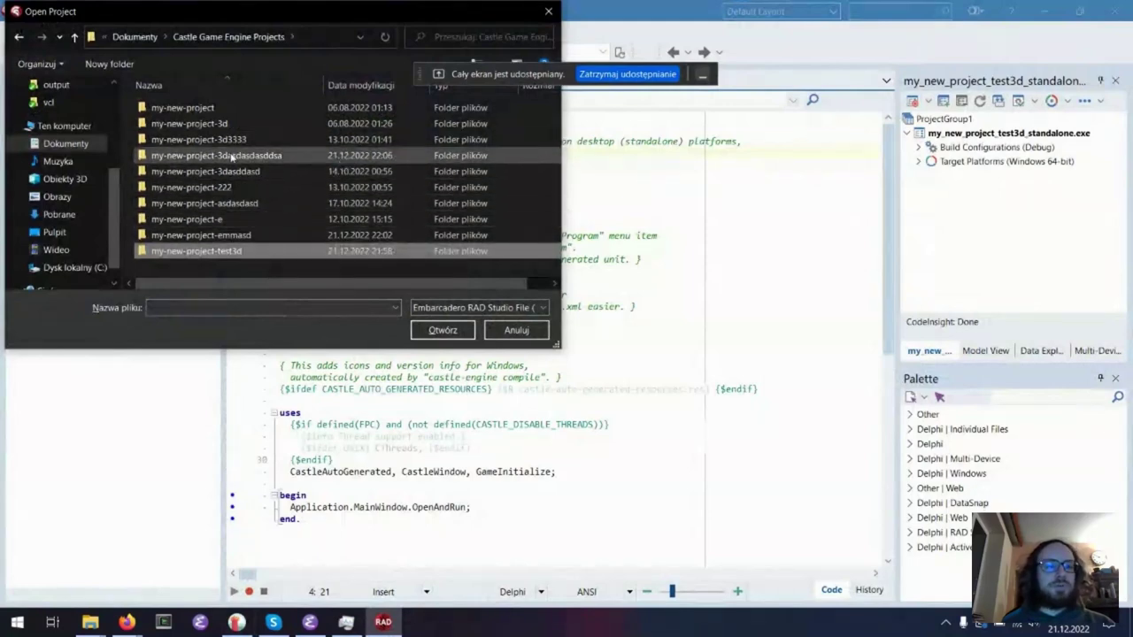
left_click(268, 170)
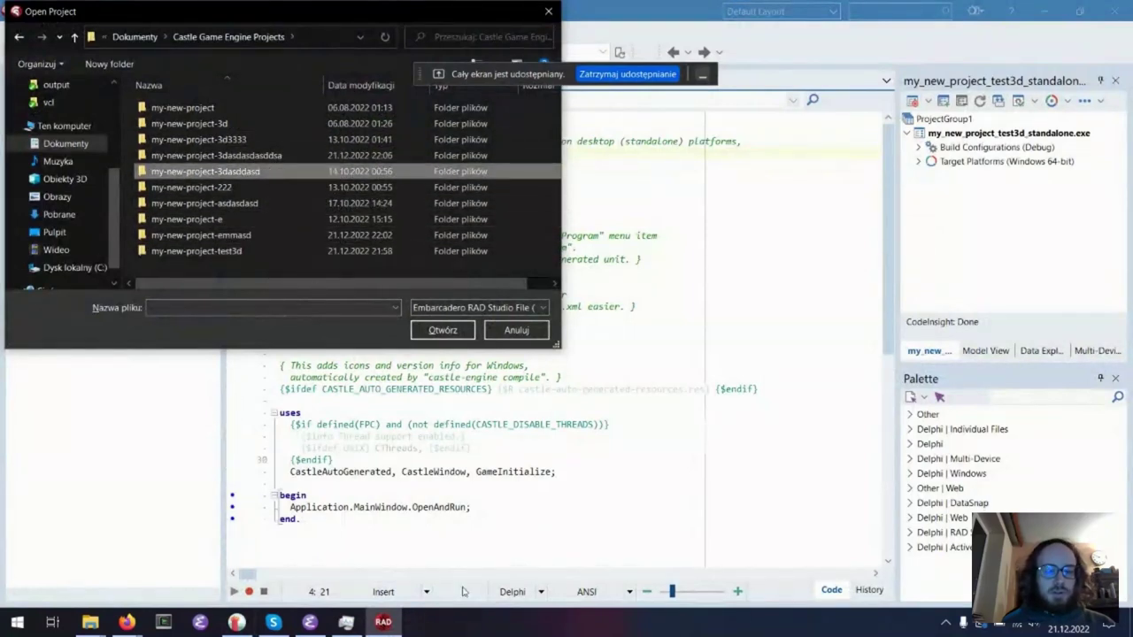
left_click(239, 621)
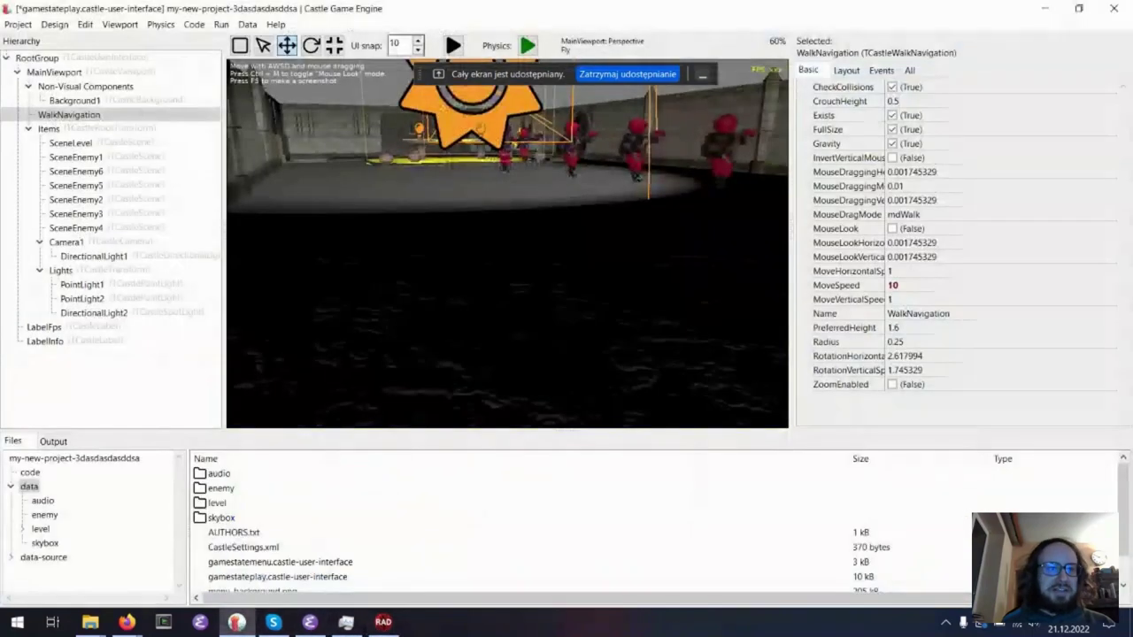
key("alt+Tab")
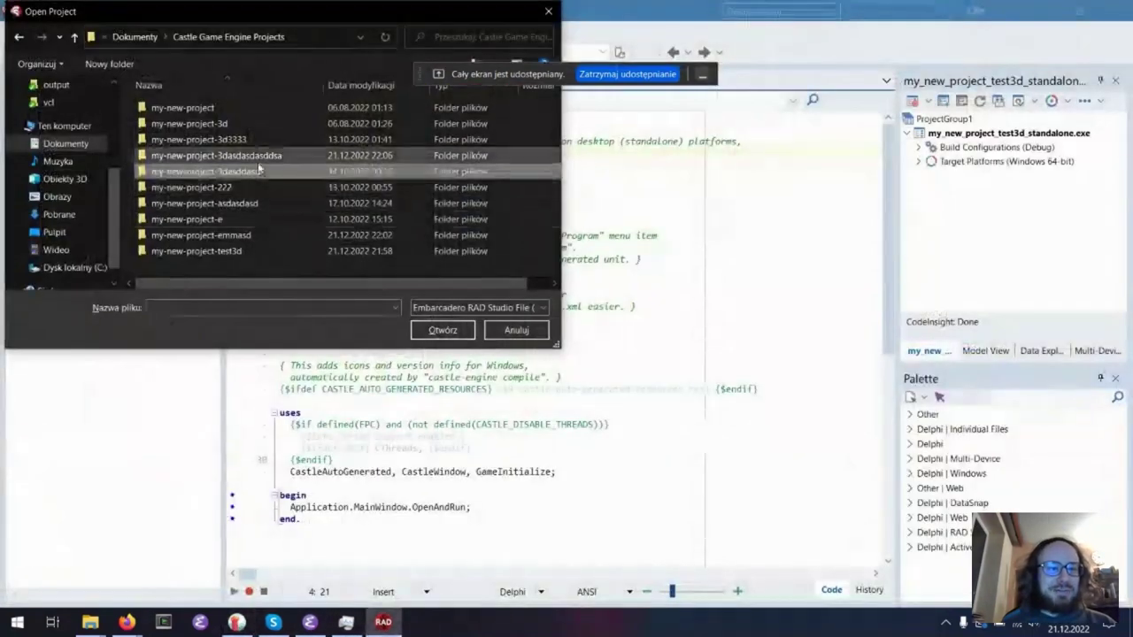
double_click(260, 154)
double_click(203, 171)
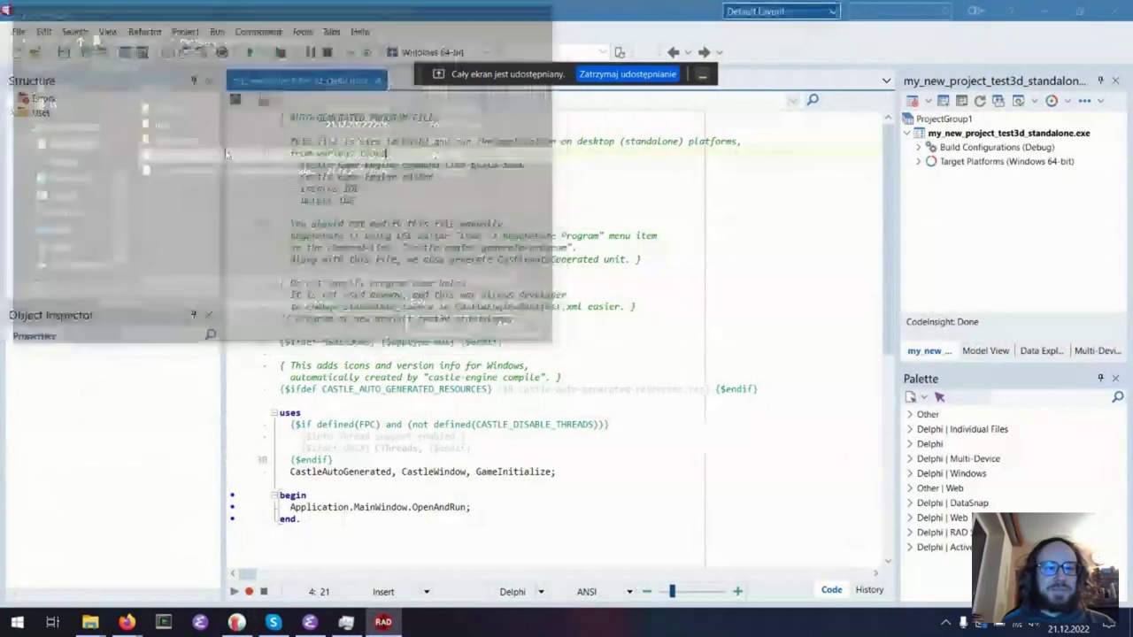
left_click(606, 340)
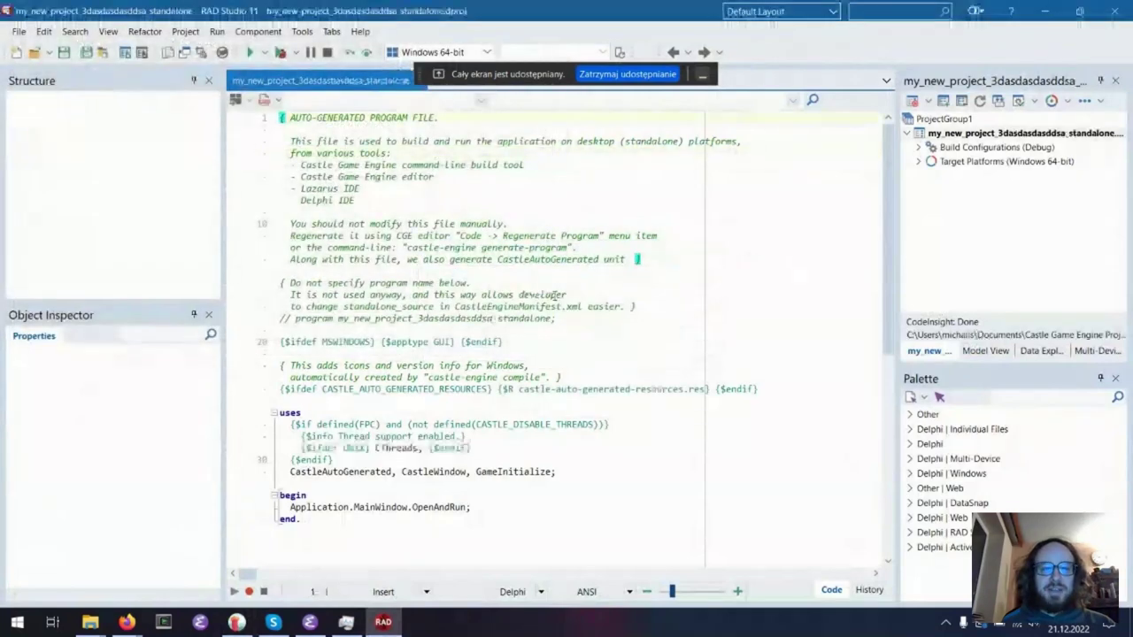
left_click(429, 236)
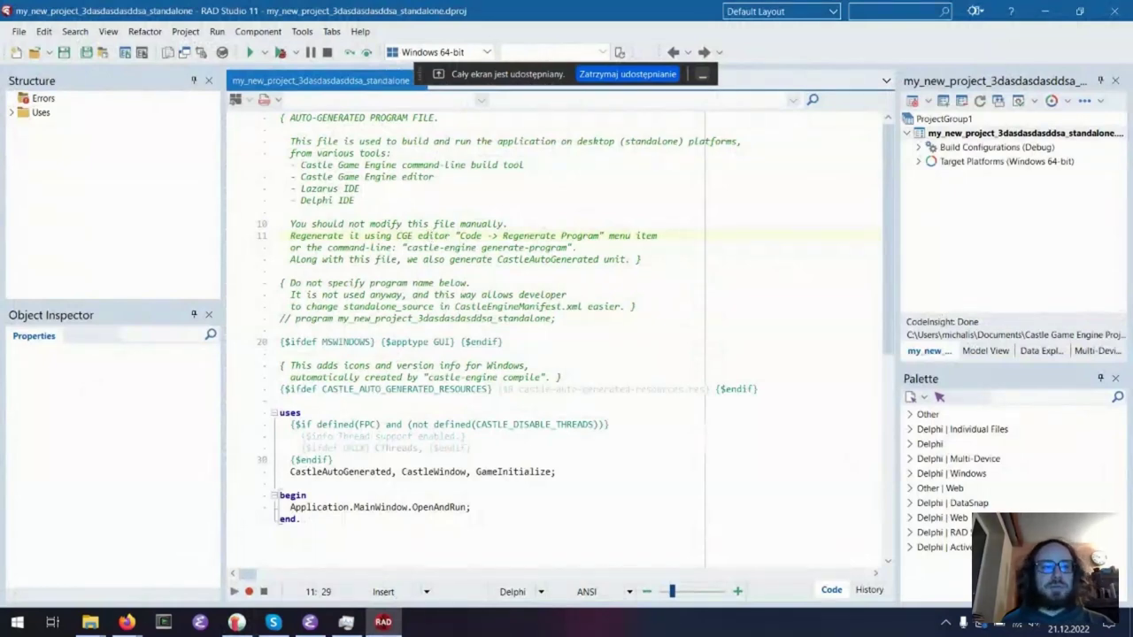
- Open the gamestateplay.pas unit from the project's code folder
left_click(18, 31)
left_click(44, 64)
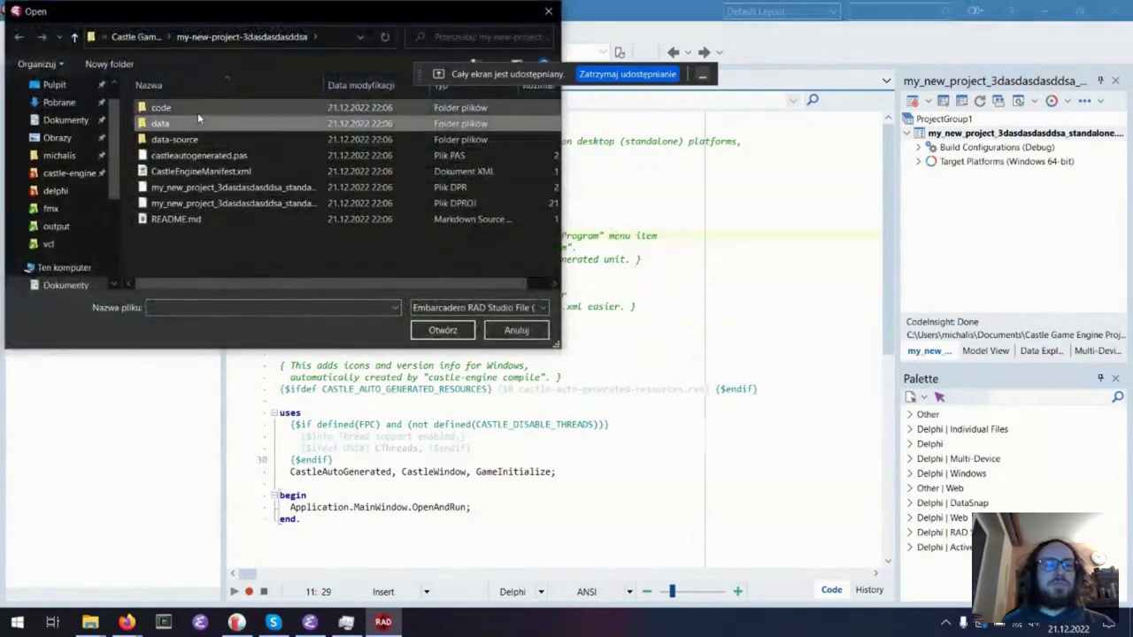
double_click(198, 112)
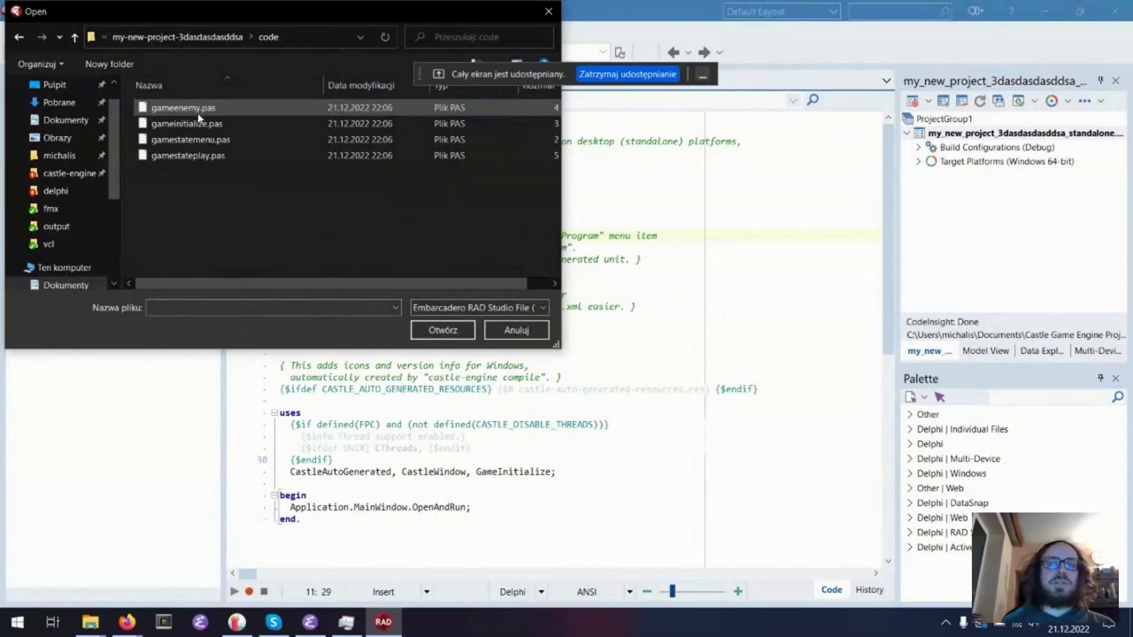
double_click(229, 155)
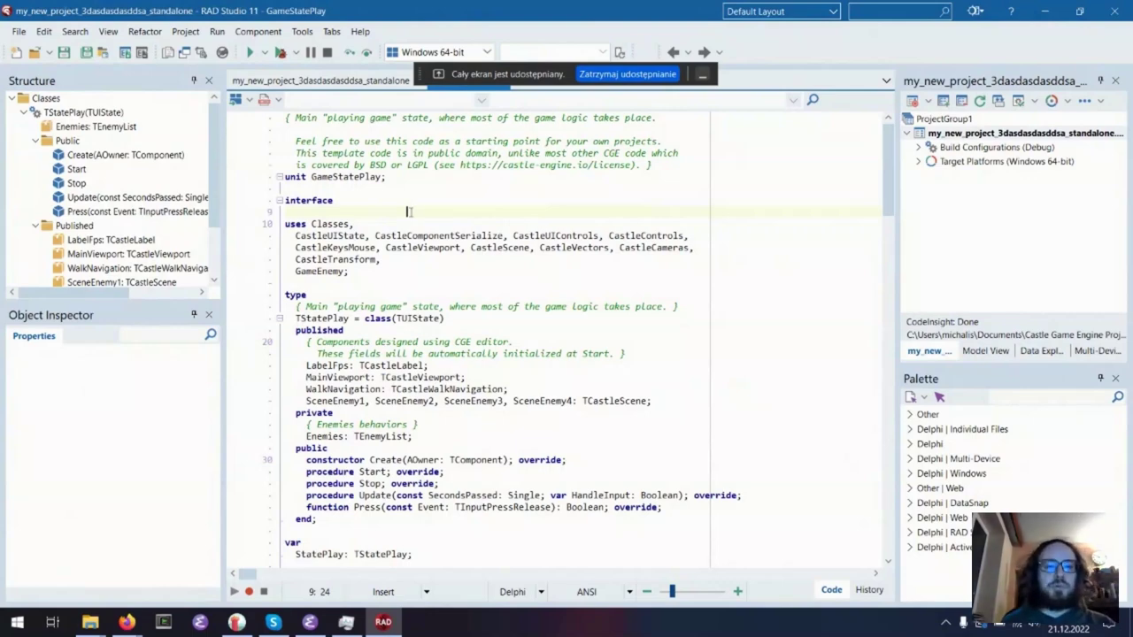
- Examine the Start, Stop, Update and Press method declarations in the TStatePlay class
scroll(488, 248, "down", 3)
left_click(359, 365)
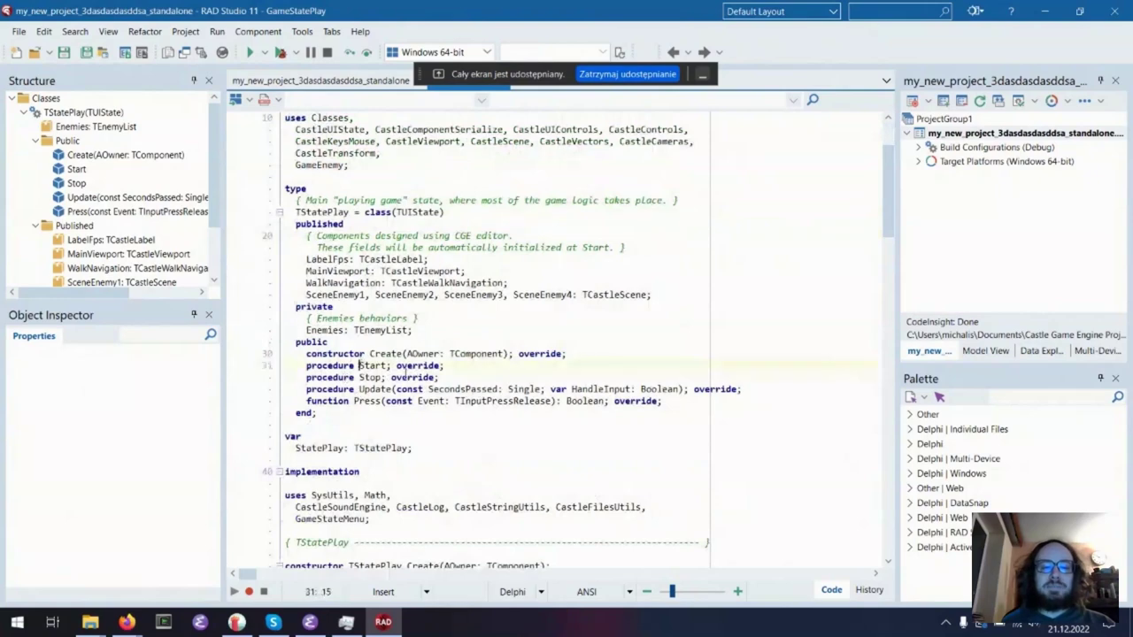
key("Home")
key("shift+Down")
key("shift+Down")
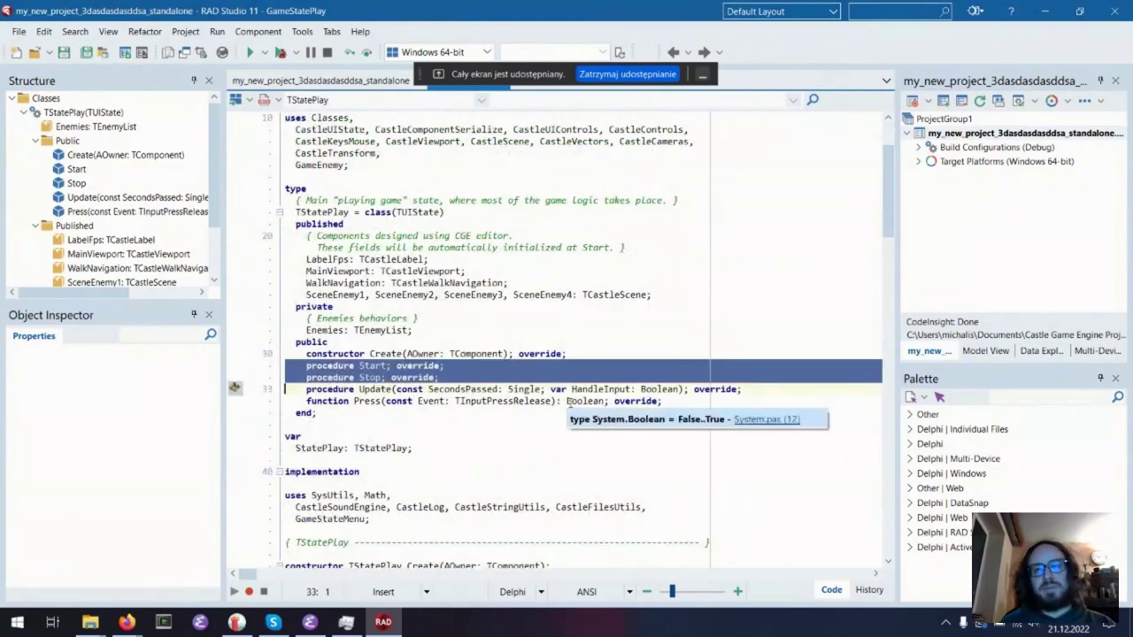
key("Home")
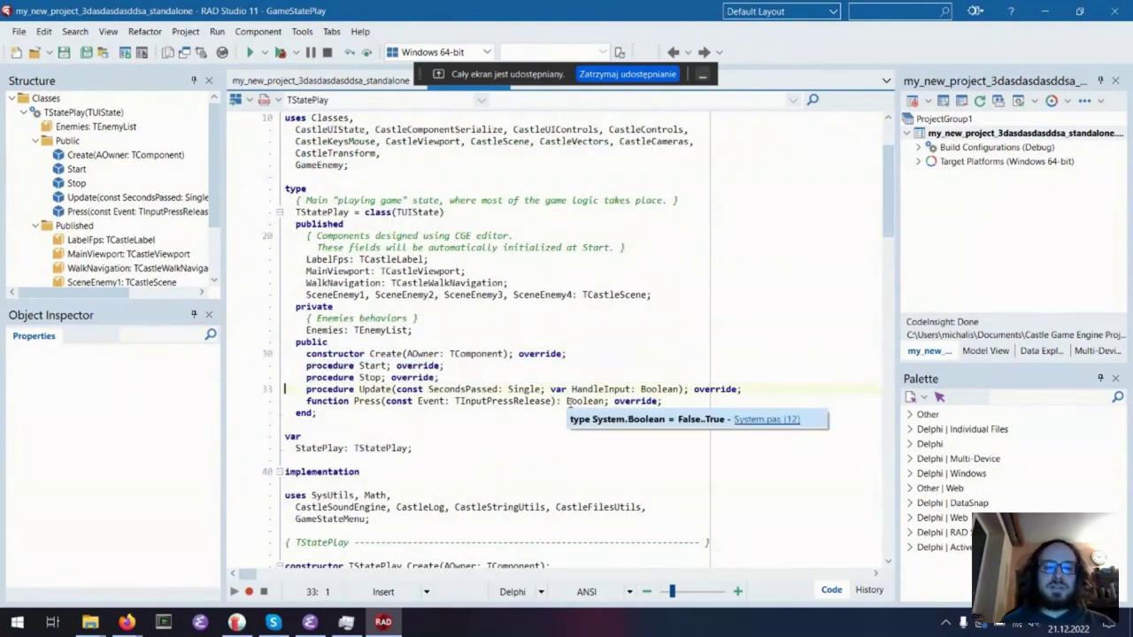
key("shift+Down")
key("Up")
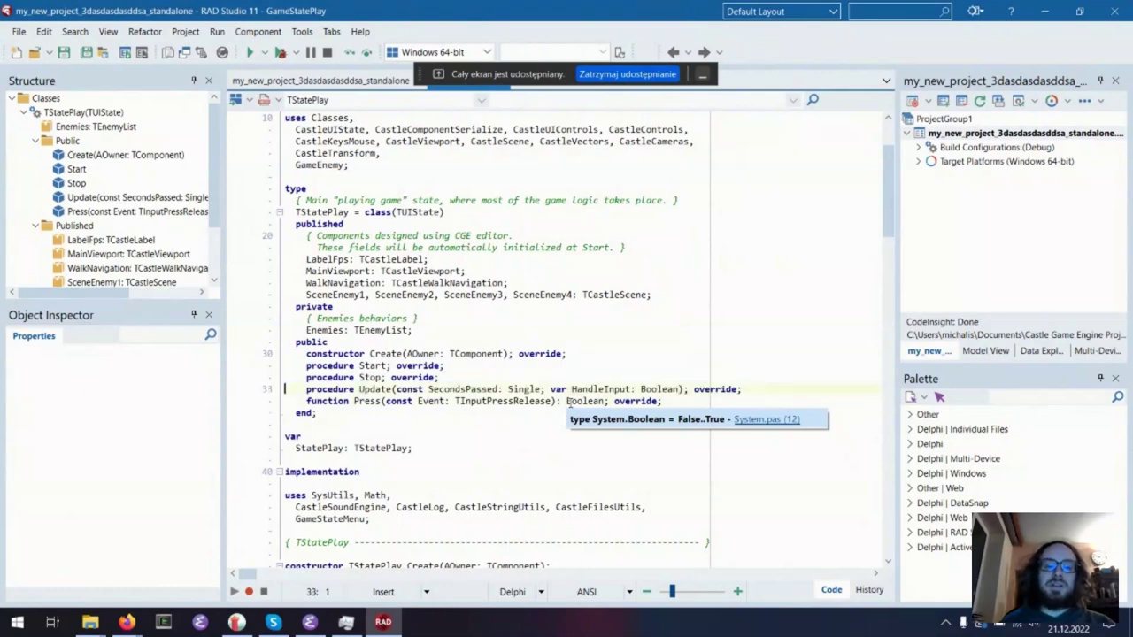
key("Home")
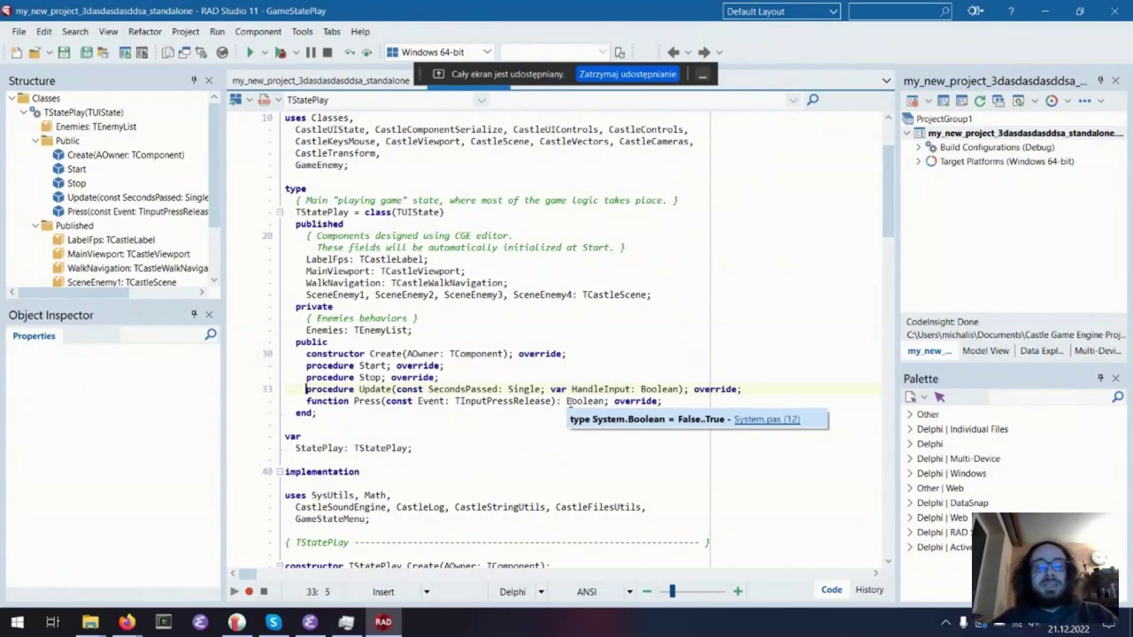
key("Down")
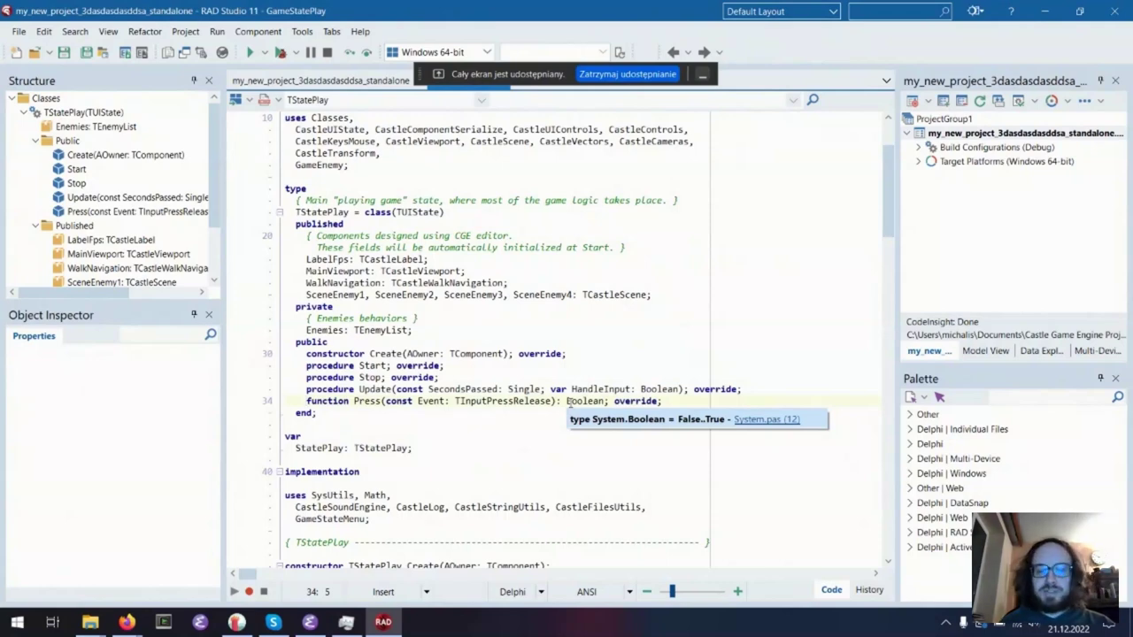
- Go to the TStatePlay.Press implementation and examine how it handles the left mouse button, shooting sound and enemy hits
key("ctrl+shift+Down")
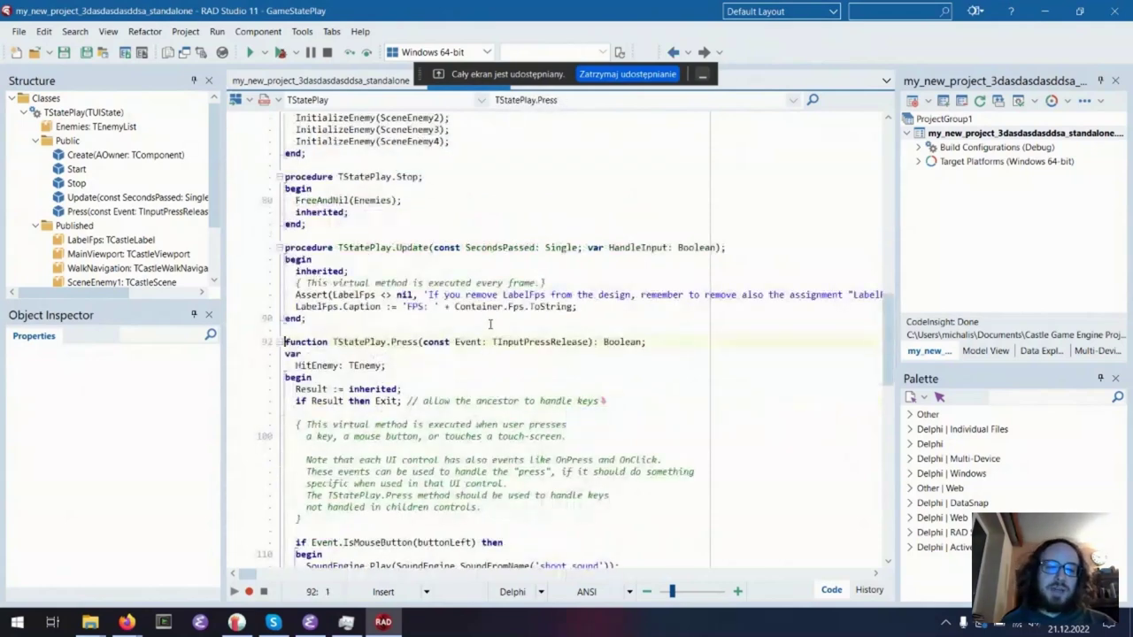
left_click(387, 413)
scroll(394, 429, "down", 3)
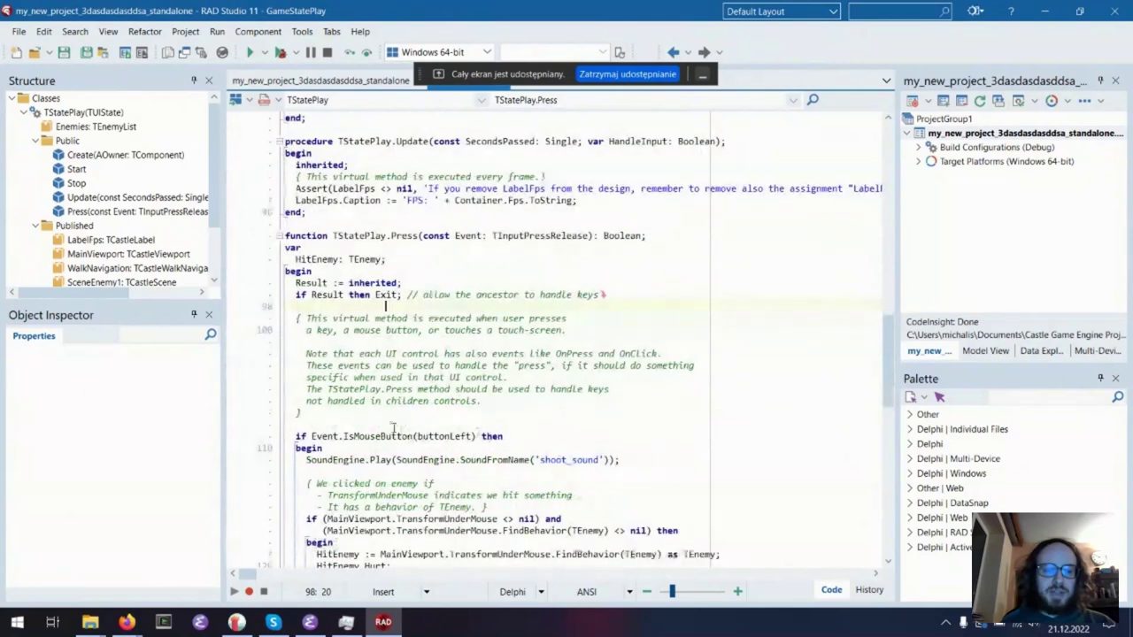
double_click(445, 436)
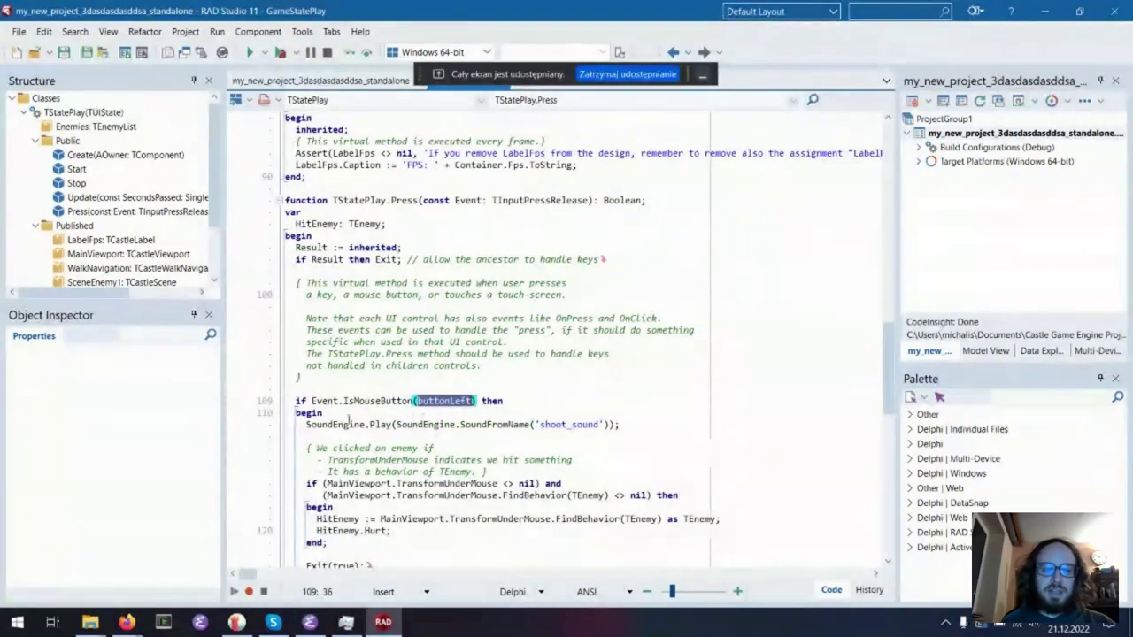
left_click(641, 436)
scroll(573, 428, "down", 2)
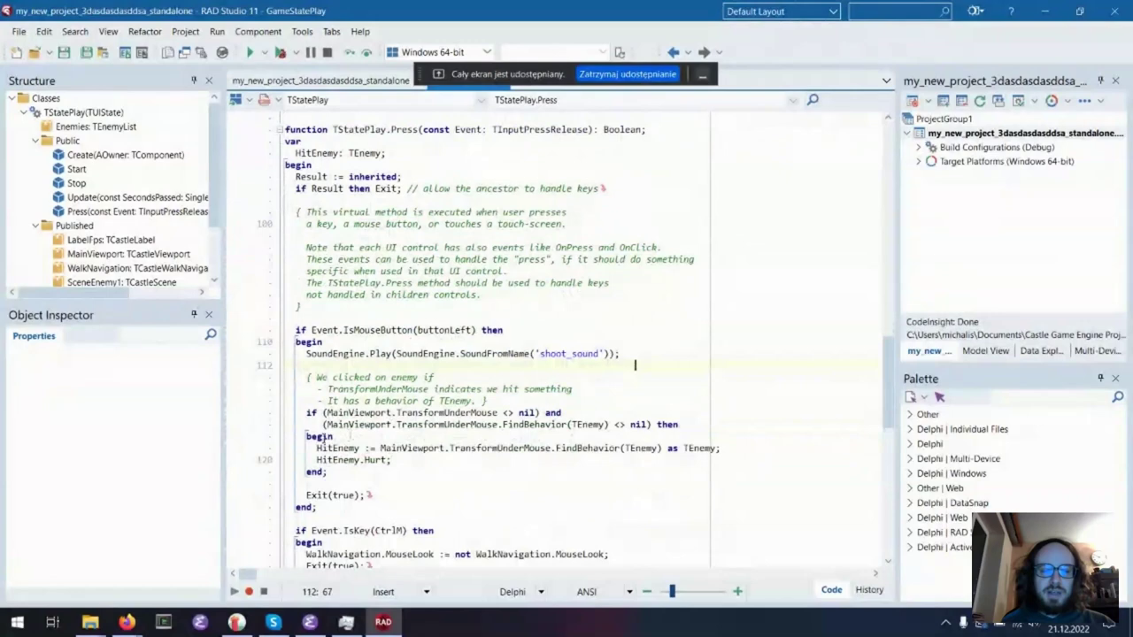
left_click_drag(573, 429, 412, 471)
left_click(412, 471)
left_click(613, 469)
left_click(398, 470)
scroll(577, 461, "down", 1)
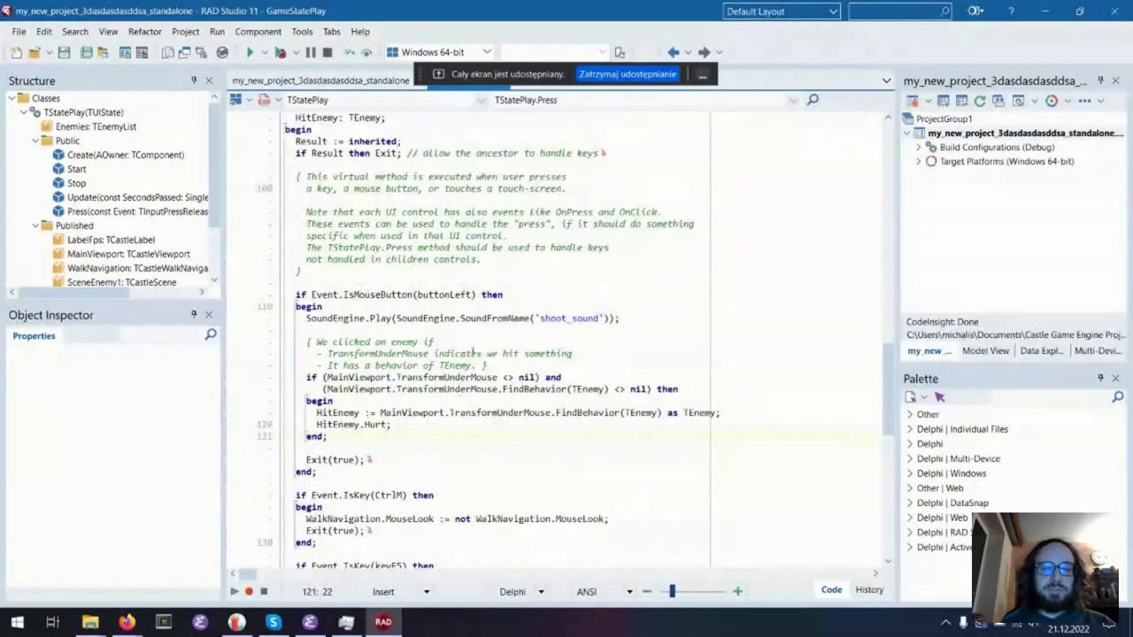
- Try commenting out the HitEnemy.Hurt line in TStatePlay.Press, and remove the comment marks again
left_click(456, 424)
left_click(362, 414)
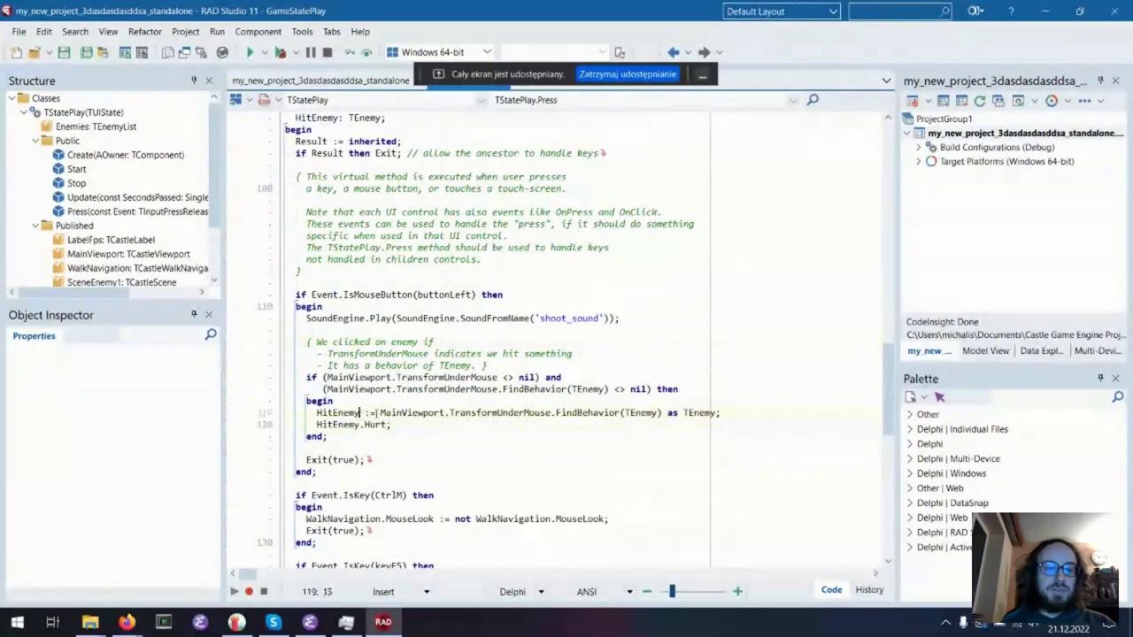
key("Down")
key("Home")
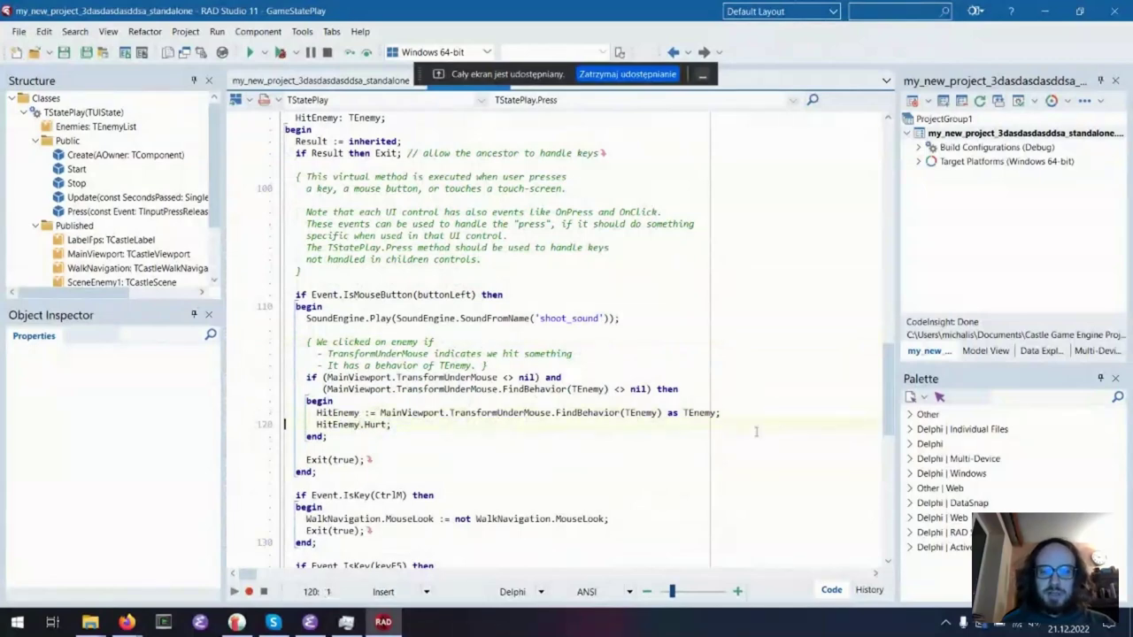
type("//")
key("BackSpace")
key("BackSpace")
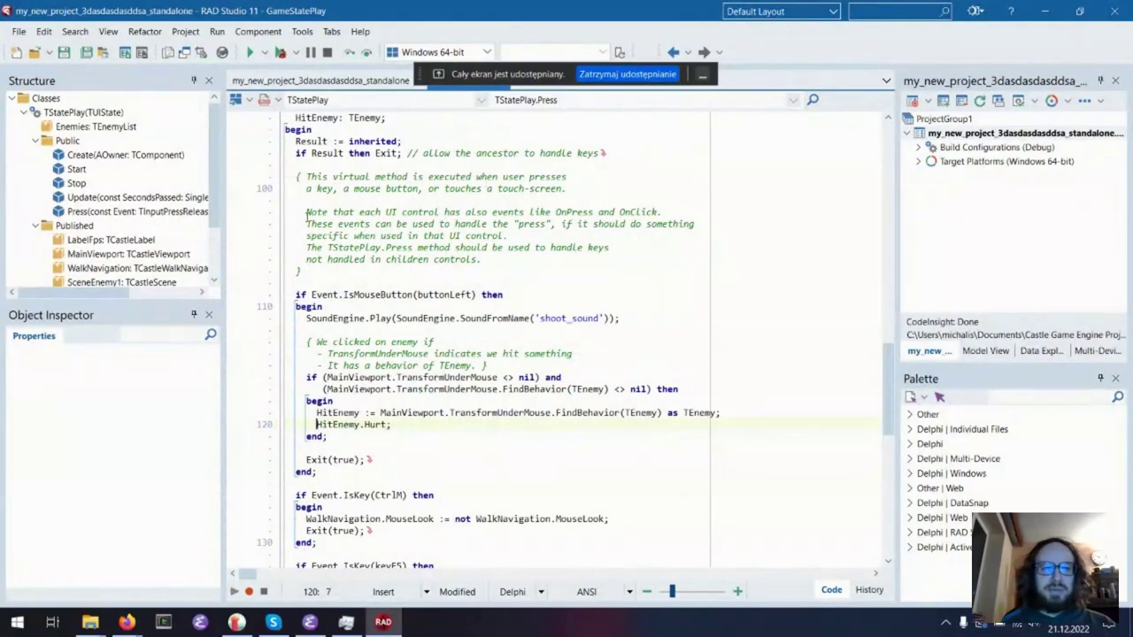
left_click(420, 248)
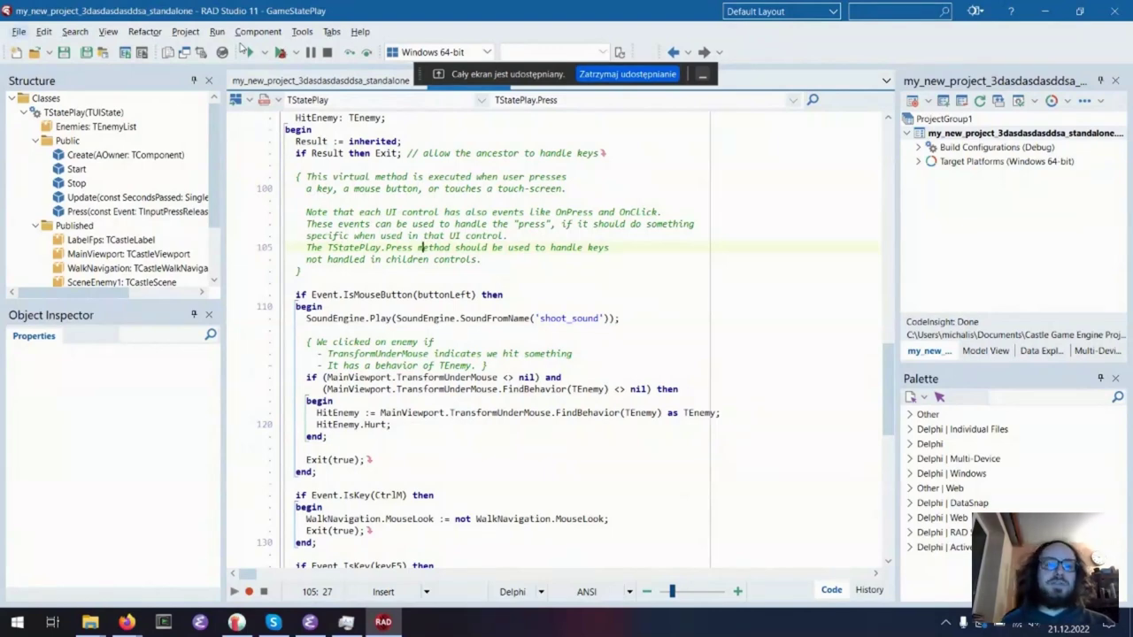
- Run the game from the IDE, start playing, shoot the enemies to test the hit handling, and close the game window
left_click(250, 55)
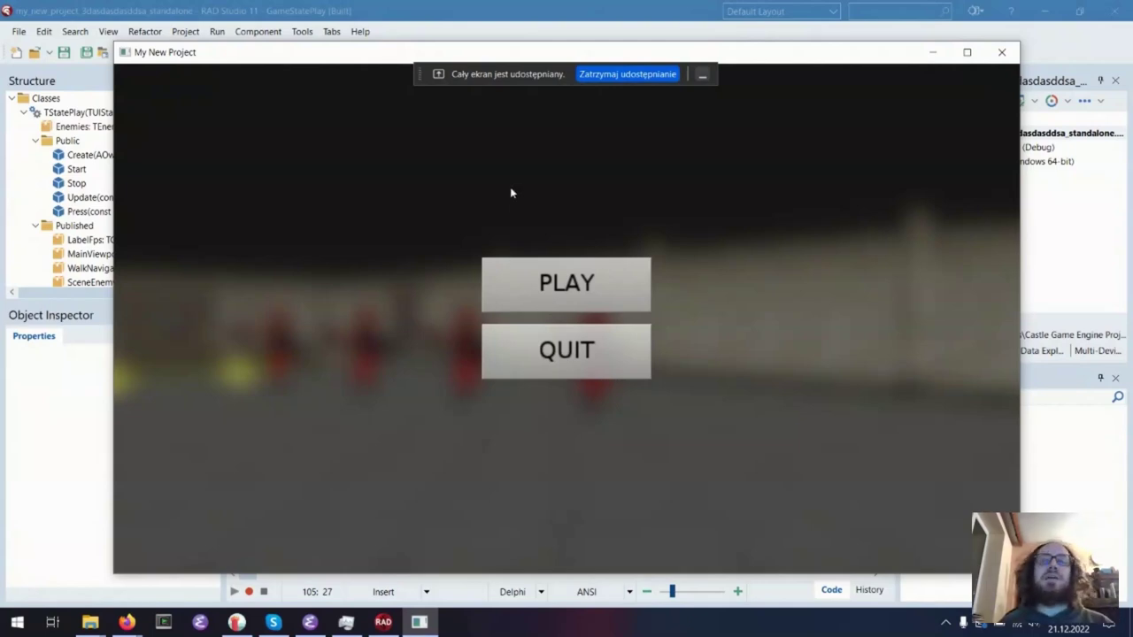
left_click(686, 256)
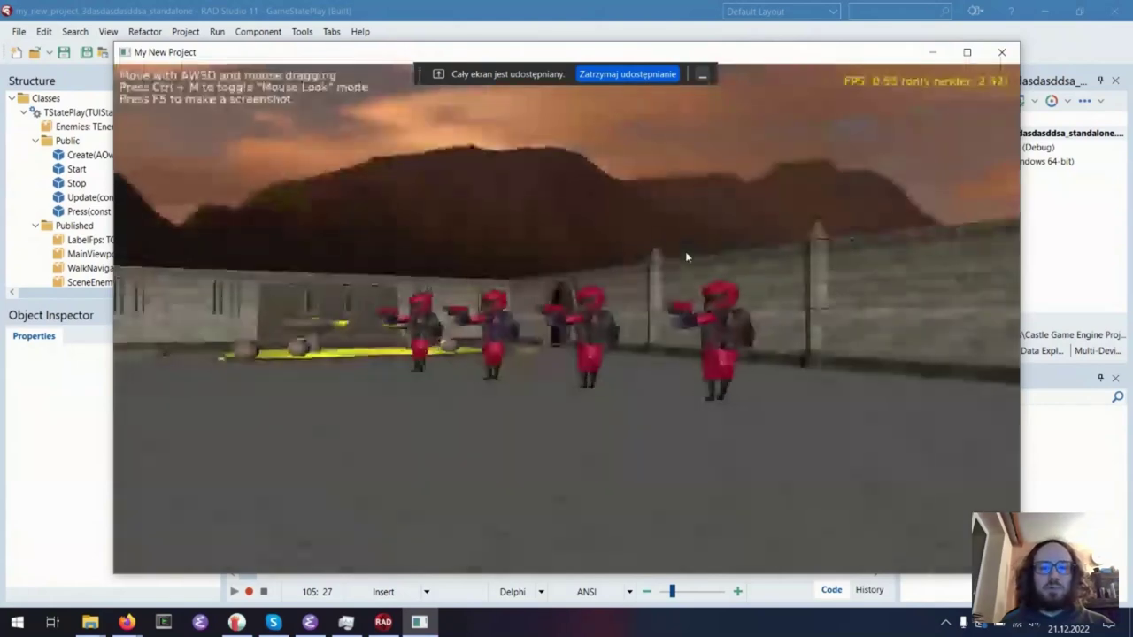
left_click_drag(588, 304, 656, 320)
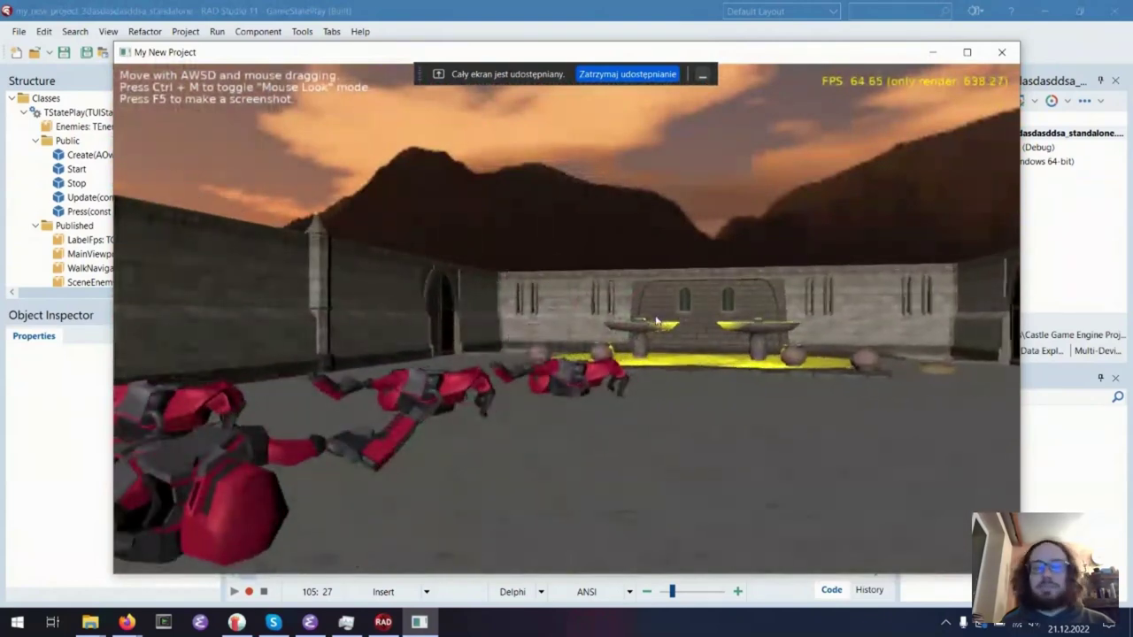
left_click(1002, 53)
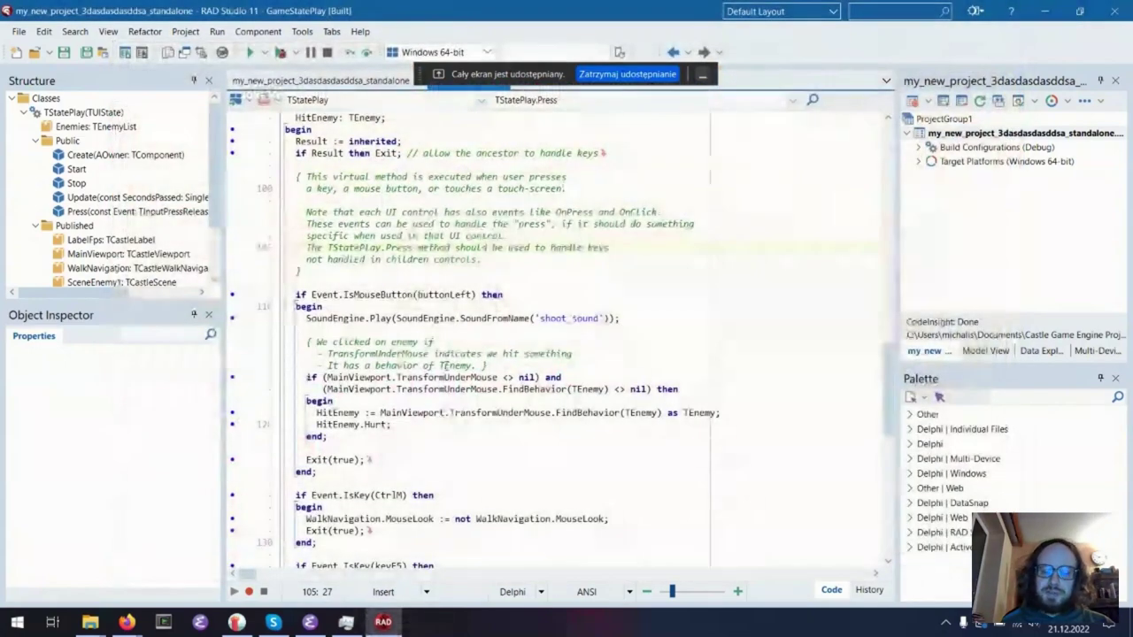
- Comment out the HitEnemy.Hurt line in TStatePlay.Press and begin a new line above it with HitEnemy.Parent
left_click(316, 425)
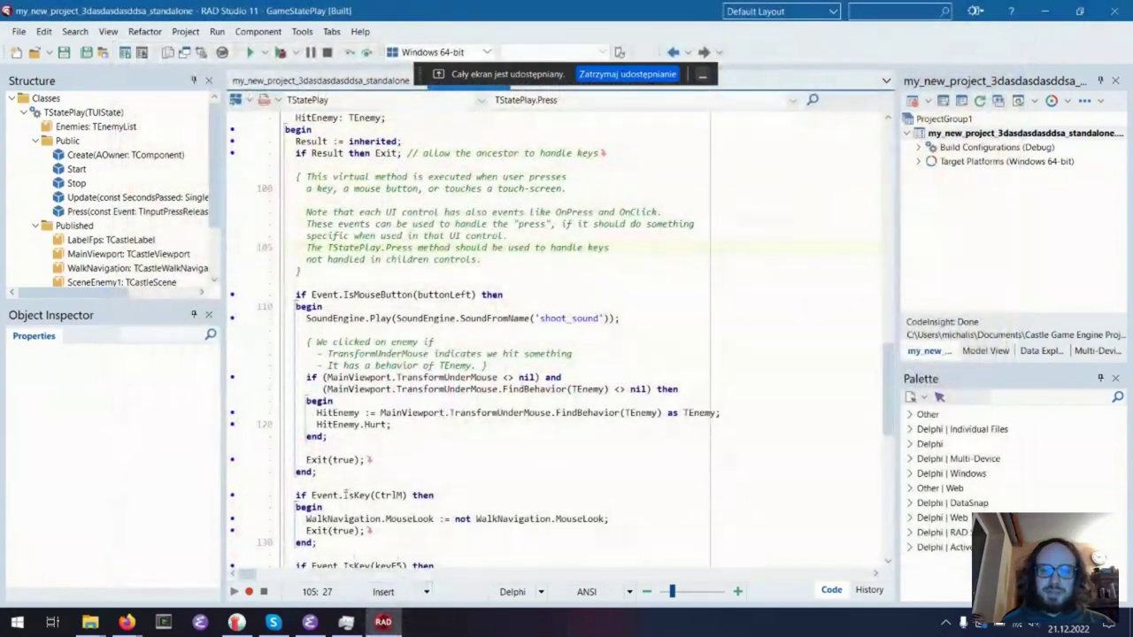
type("//")
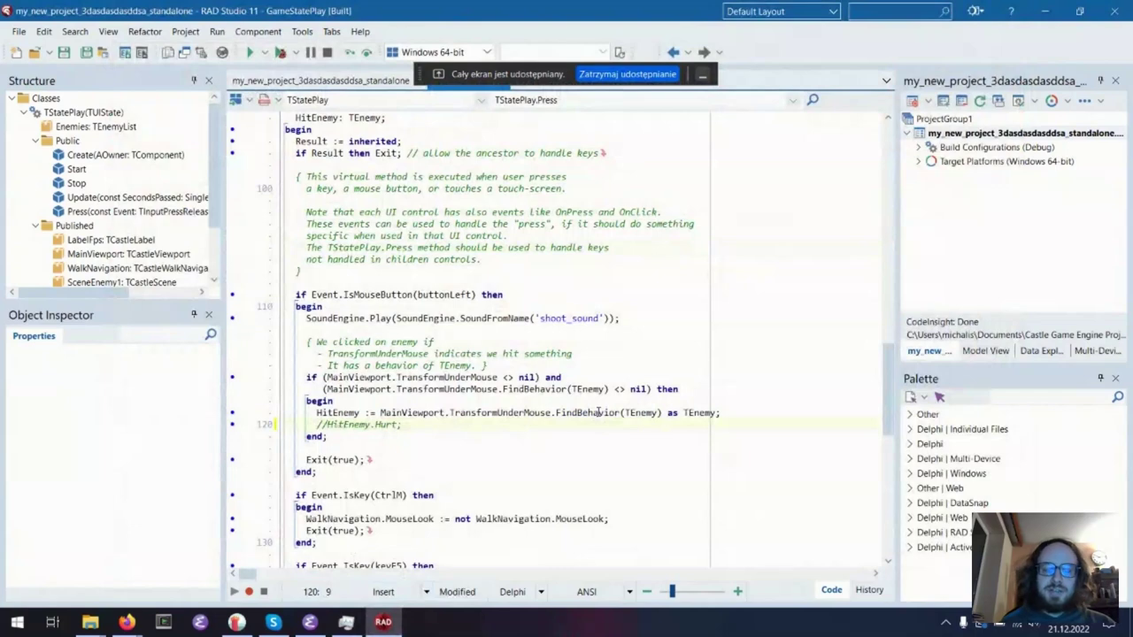
mouse_move(599, 413)
key("Up")
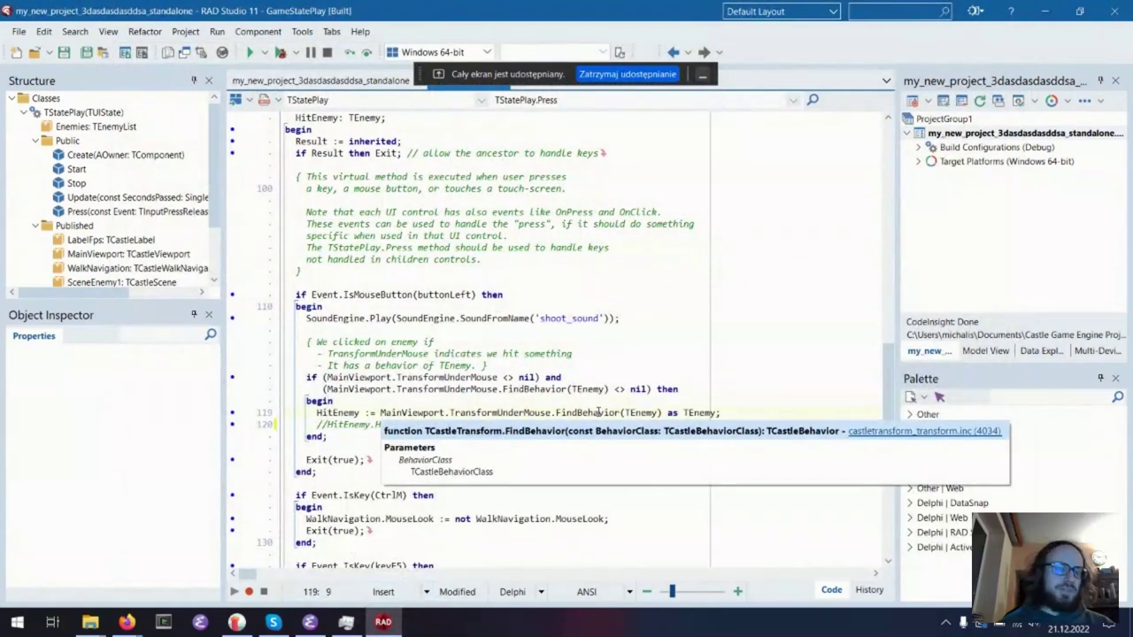
key("End")
key("Return")
type("Hi")
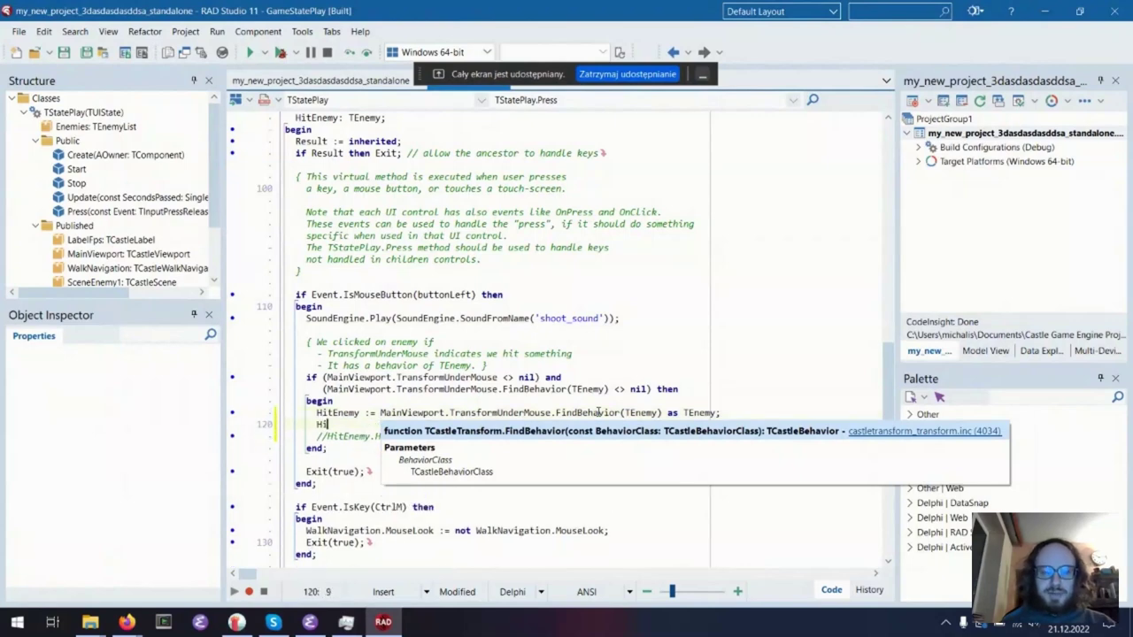
type("tEnemy.pa")
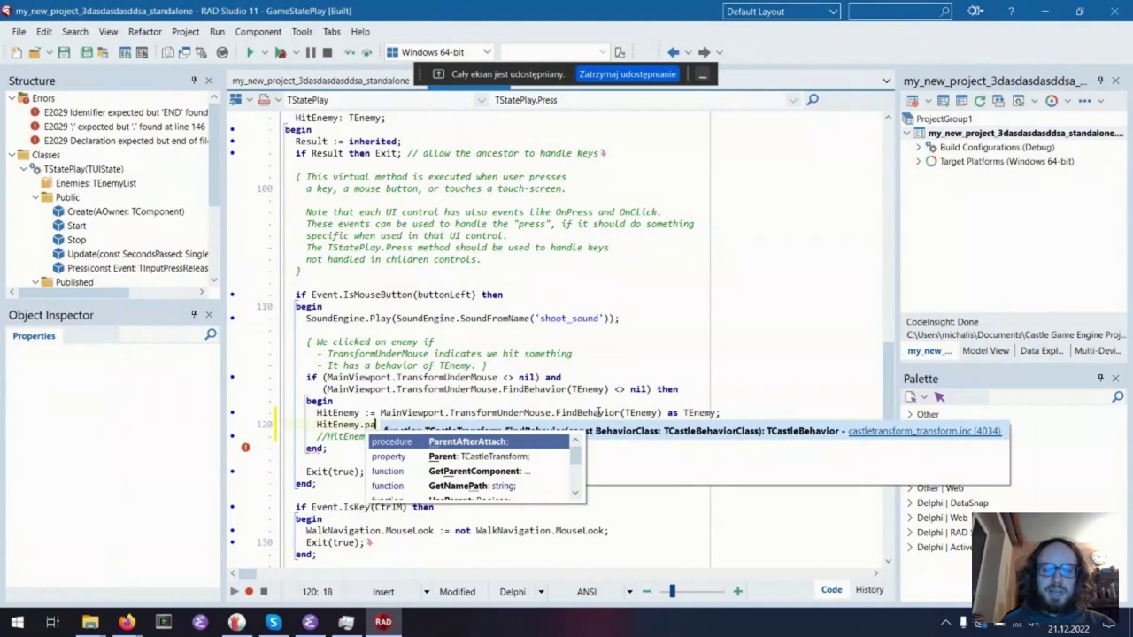
key("Return")
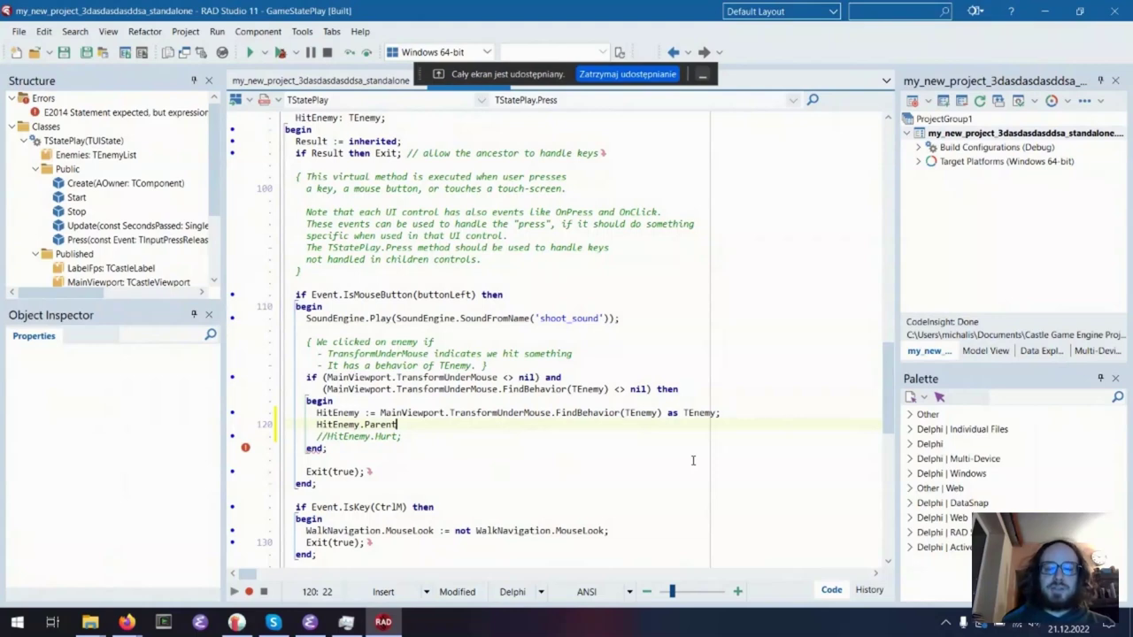
- Extend the new line to the assignment target HitEnemy.Parent.Translation :=
type(".")
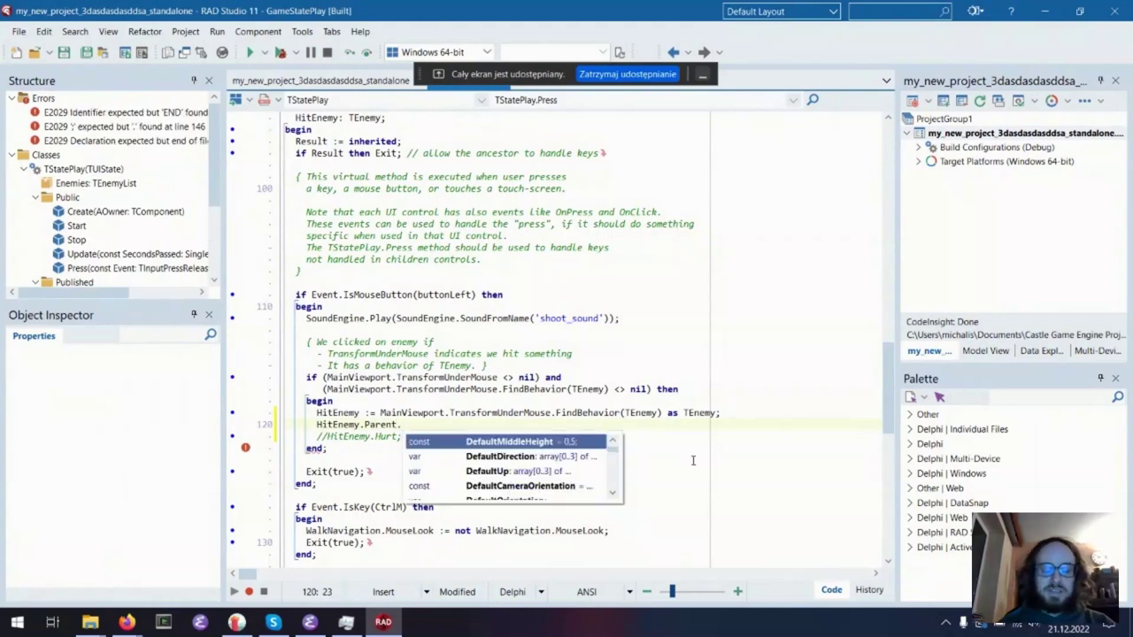
type("Po")
key("BackSpace")
key("BackSpace")
type("Tr")
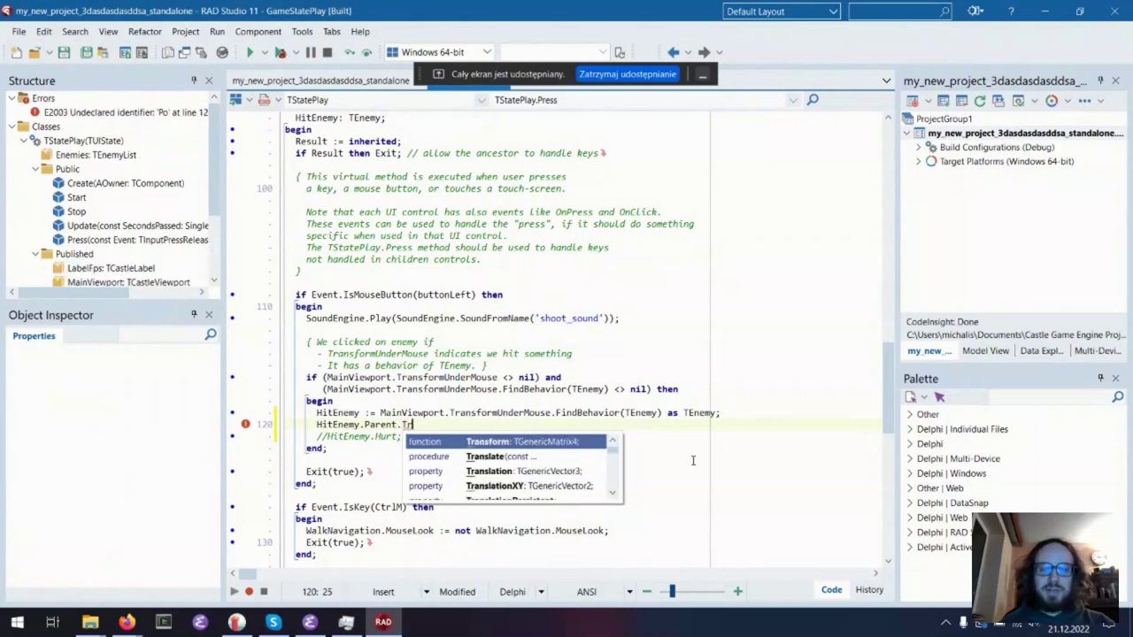
key("Down")
key("Down")
key("Return")
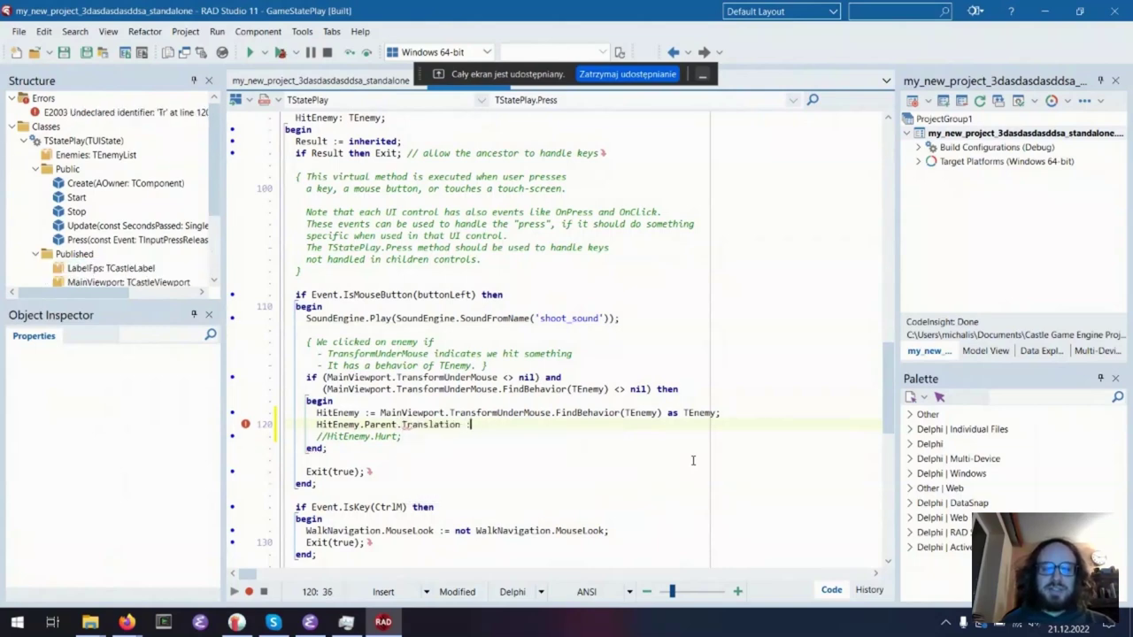
type("=")
- Complete the assignment with a copy of HitEnemy.Parent.Translation plus Vector3(0, 1, 0); and save the unit
key("ctrl+Left")
key("ctrl+Left")
key("Home")
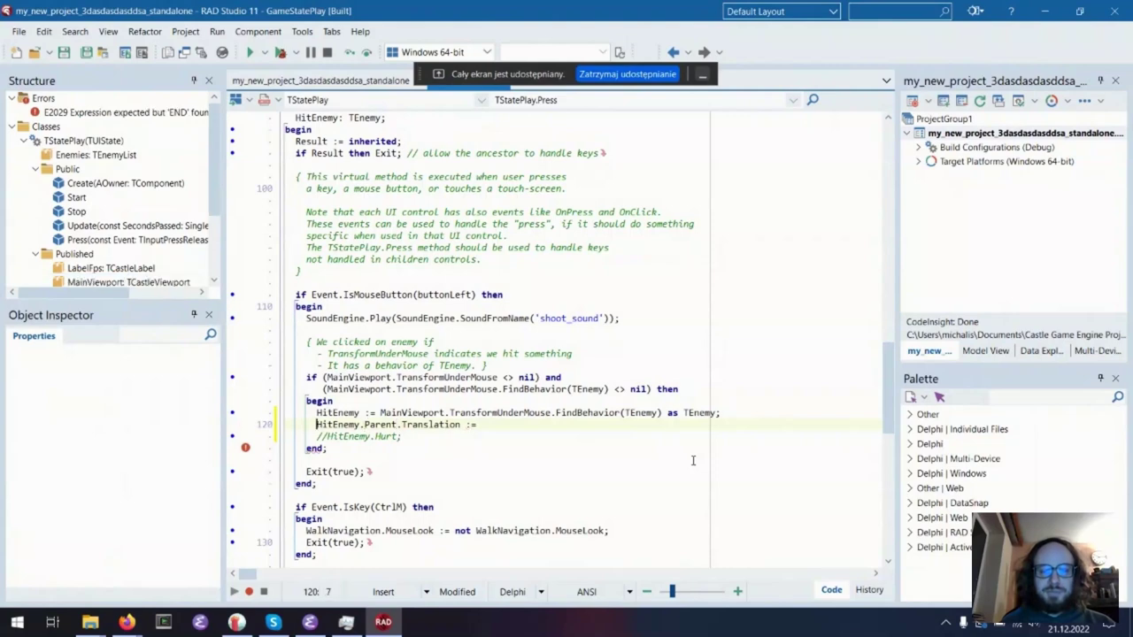
key("shift+End")
key("shift+Left")
key("shift+Left")
key("shift+Left")
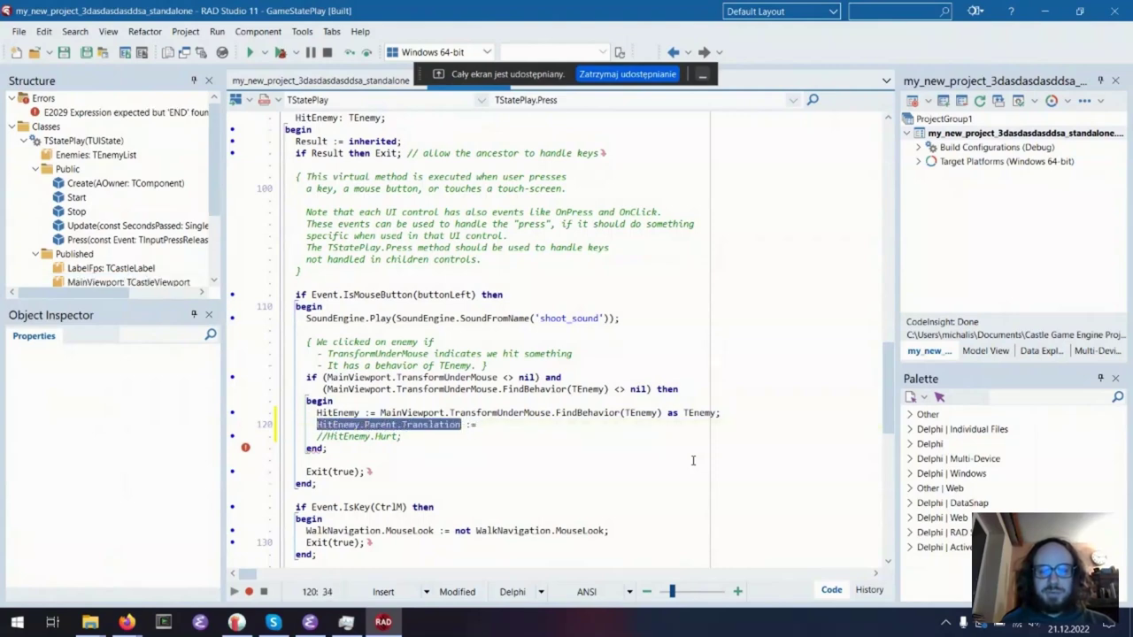
key("ctrl+c")
key("End")
key("ctrl+v")
type("+ Vector3(0, 1, 0")
key("BackSpace")
key("BackSpace")
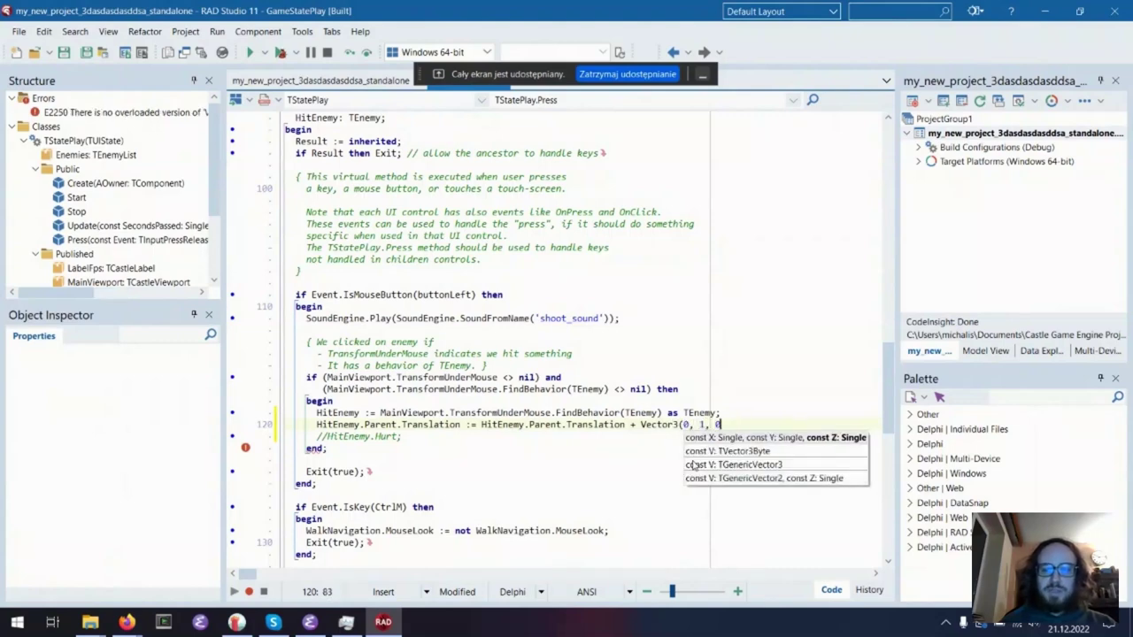
key("Escape")
key("Left")
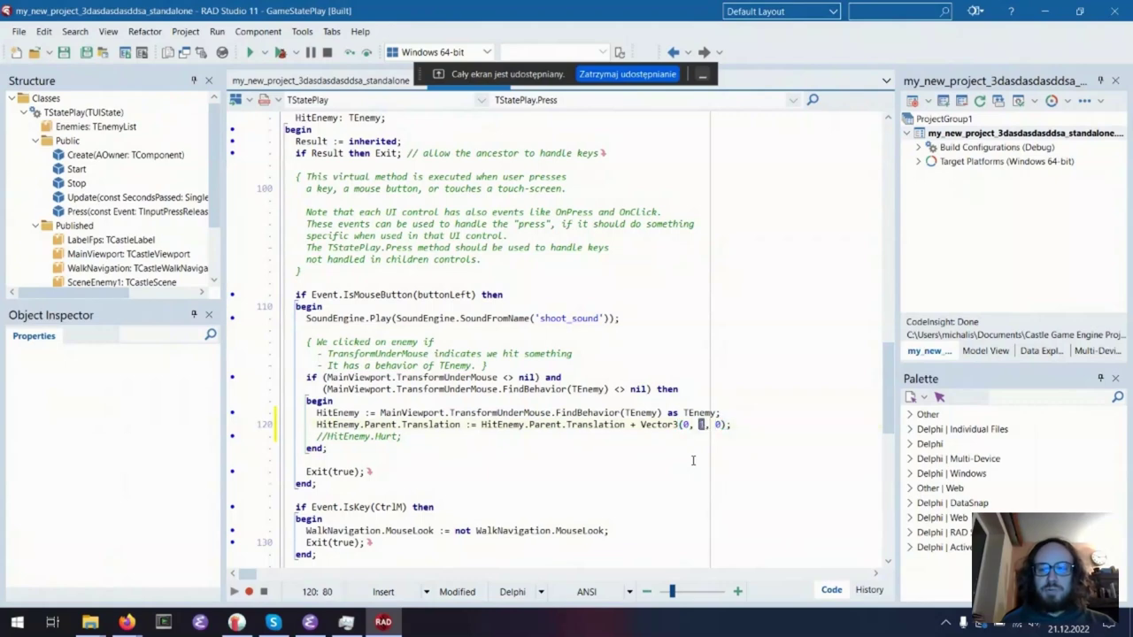
key("ctrl+s")
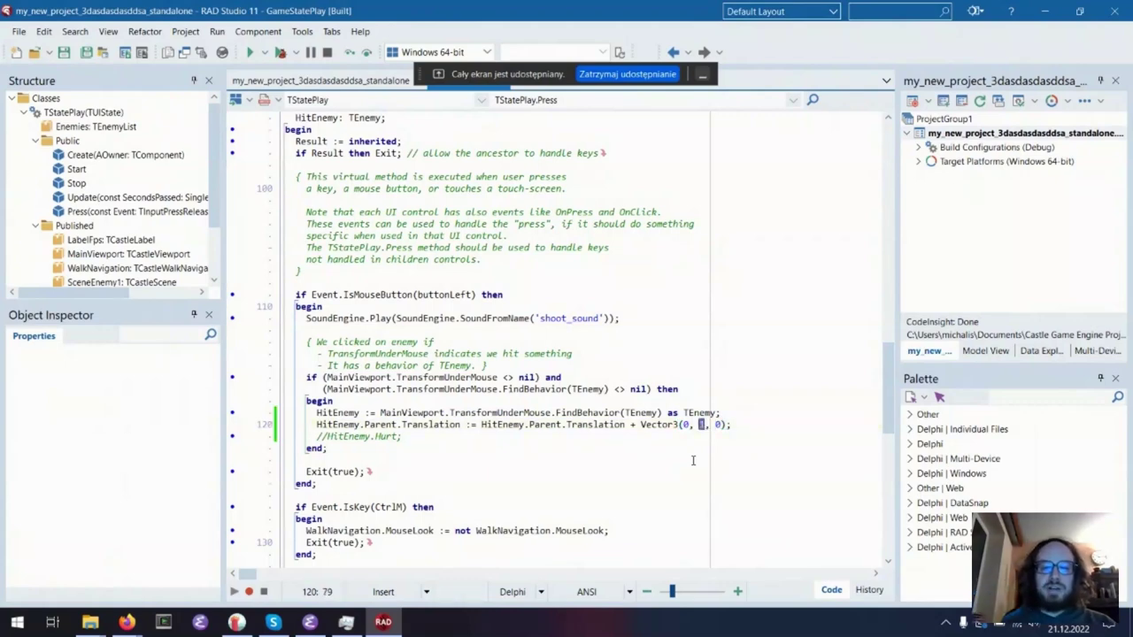
- Build and run the project under the debugger, ignoring the EOpenALInitError exception type and continuing execution
mouse_move(640, 430)
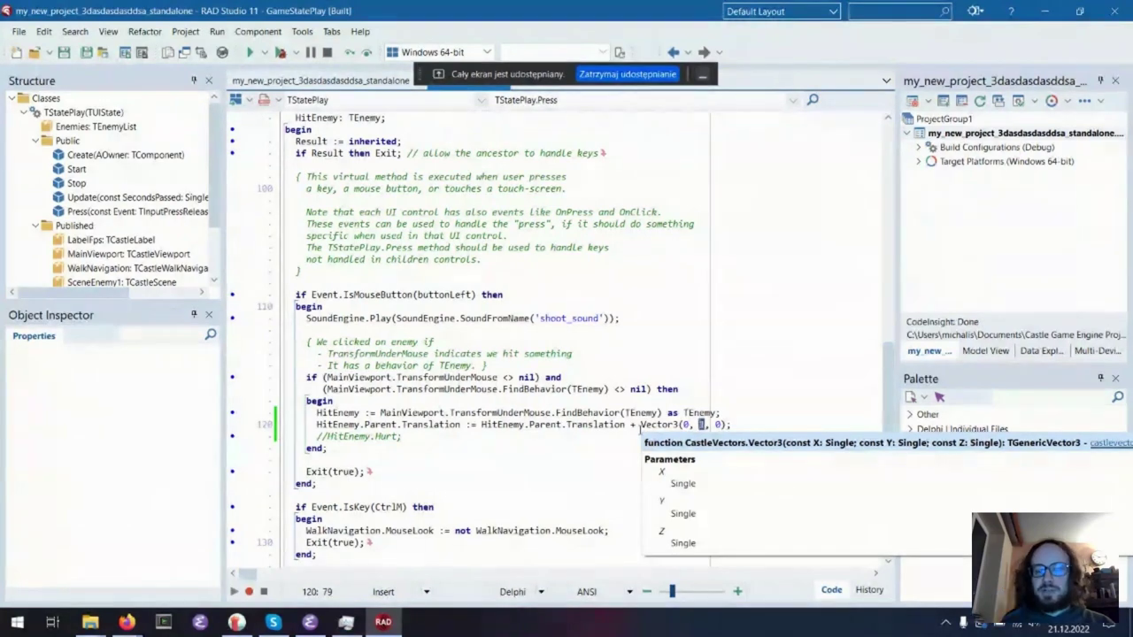
left_click(413, 353)
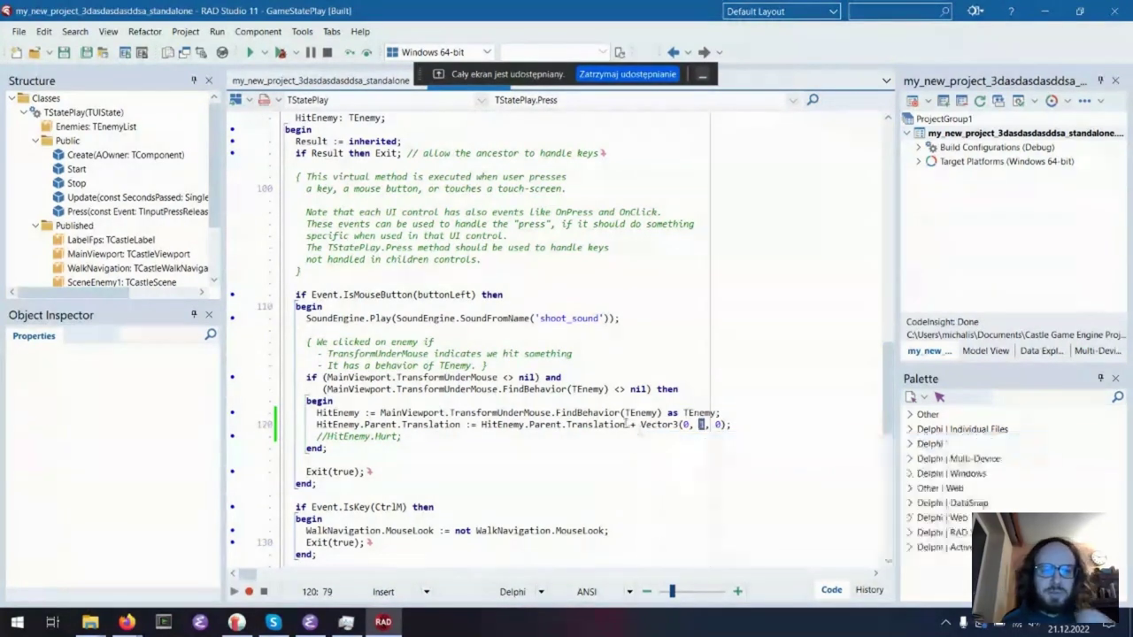
key("ctrl+F9")
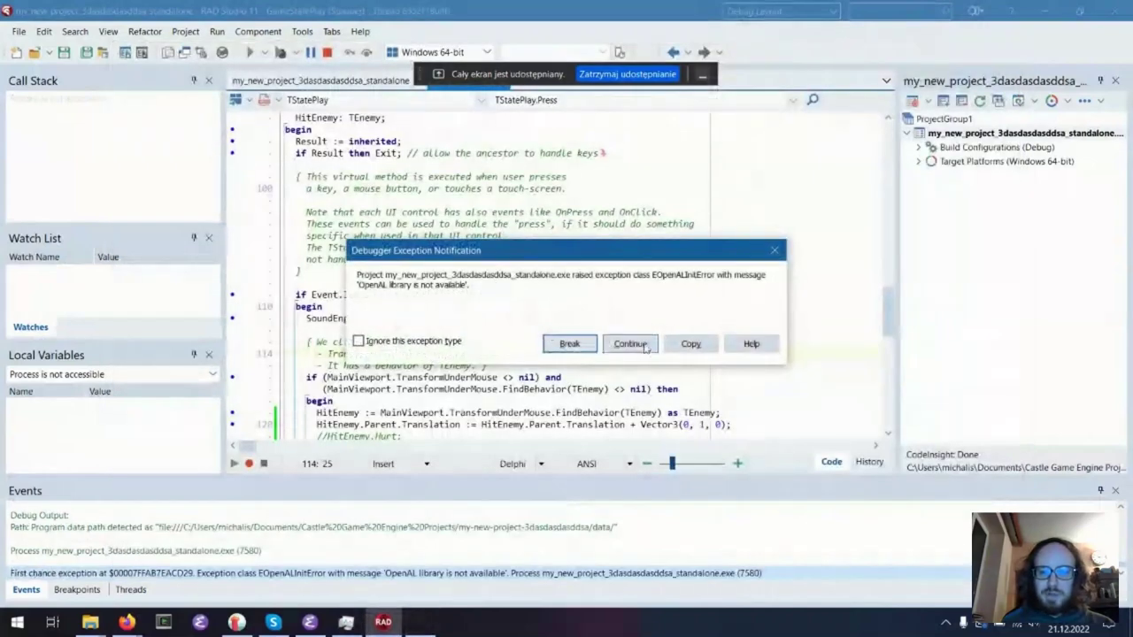
left_click(357, 340)
left_click(629, 345)
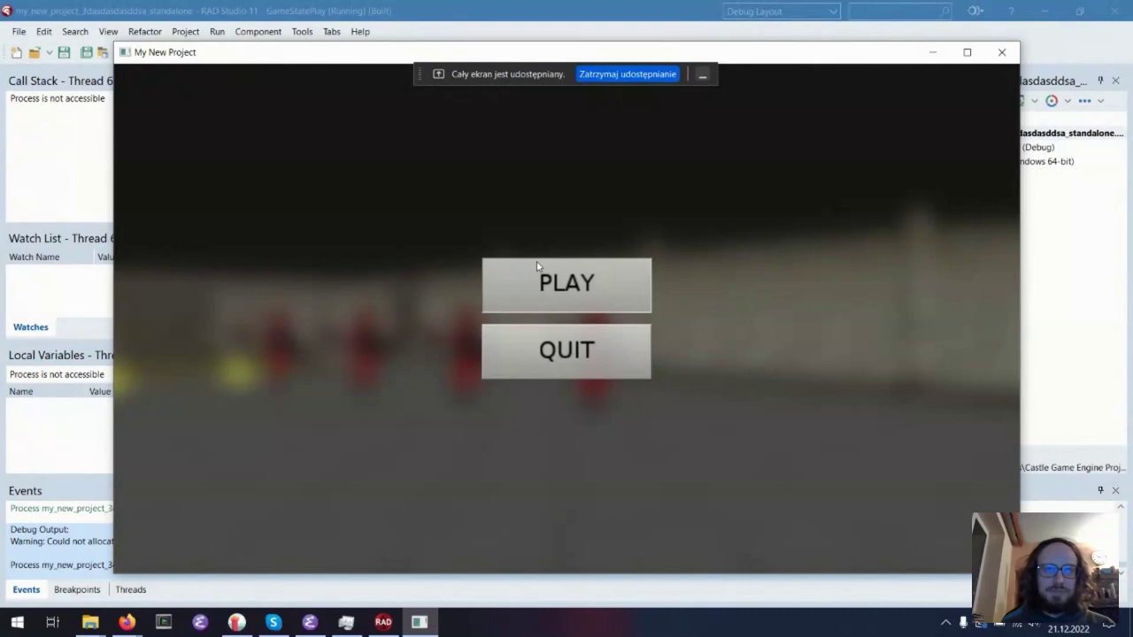
- Return to the running game window, start playing and shoot the enemies repeatedly while moving around the courtyard
key("alt+Tab")
key("alt+Tab")
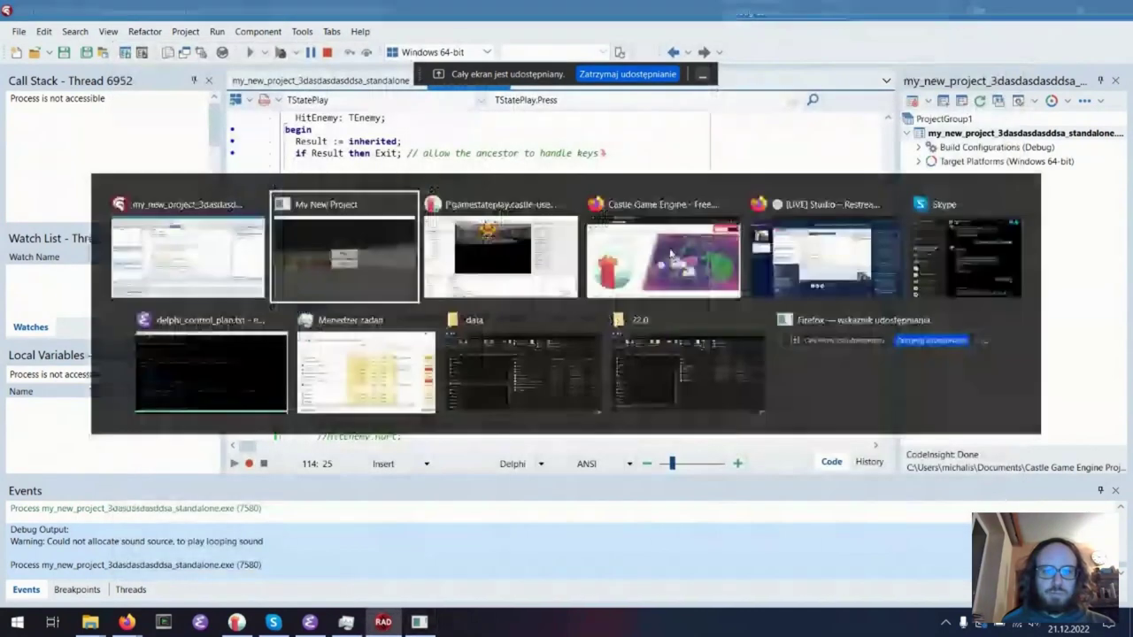
key("alt+Tab")
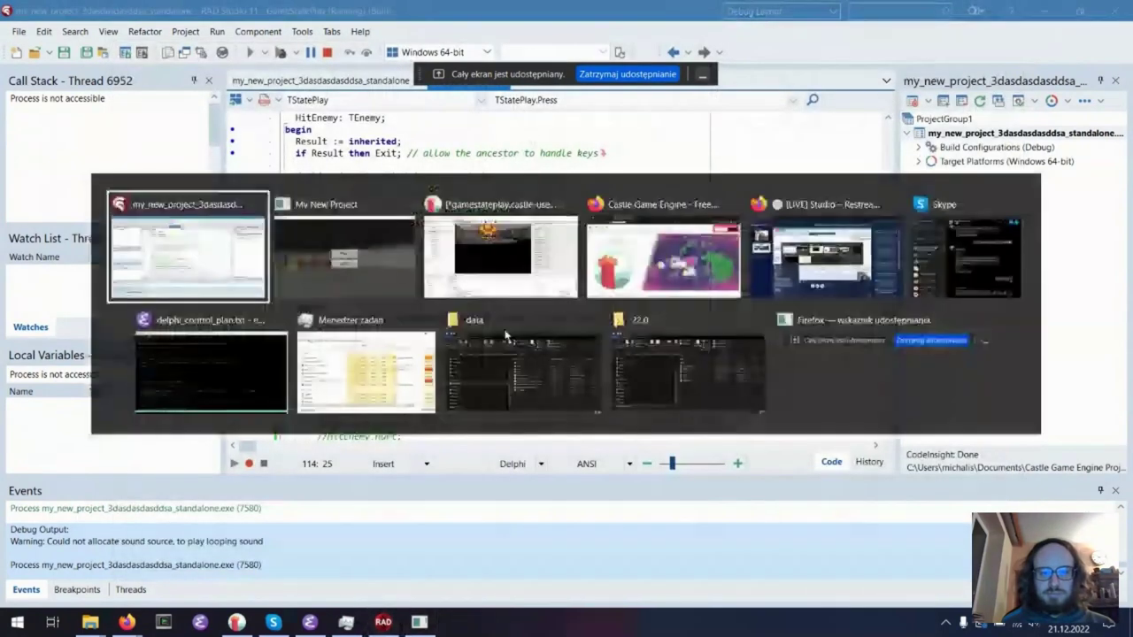
key("alt+Tab")
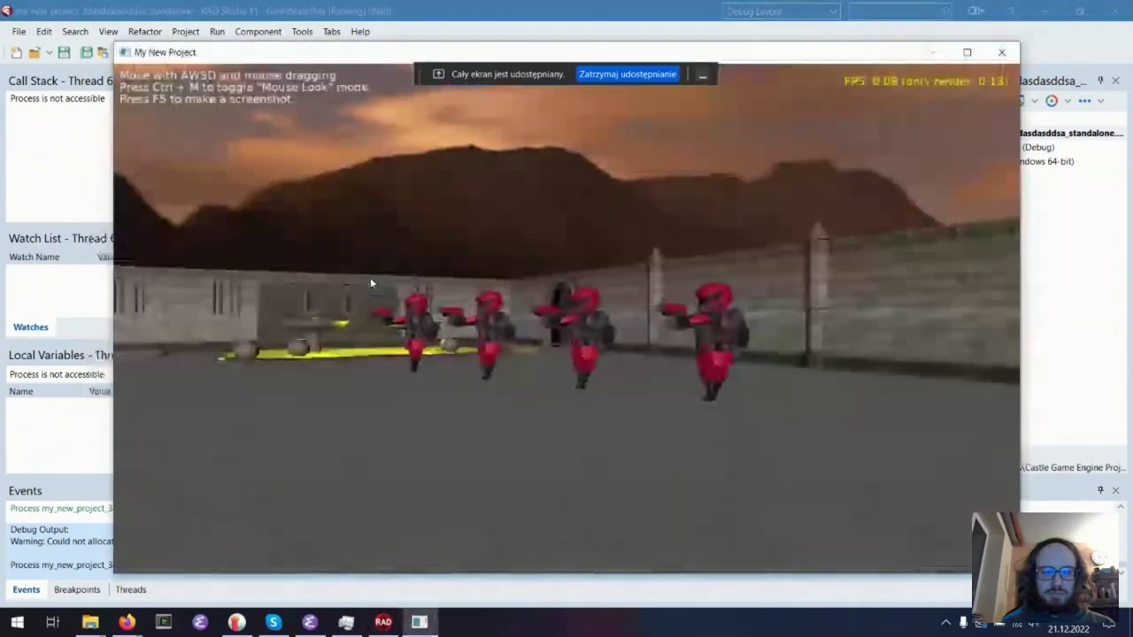
left_click_drag(601, 317, 569, 327)
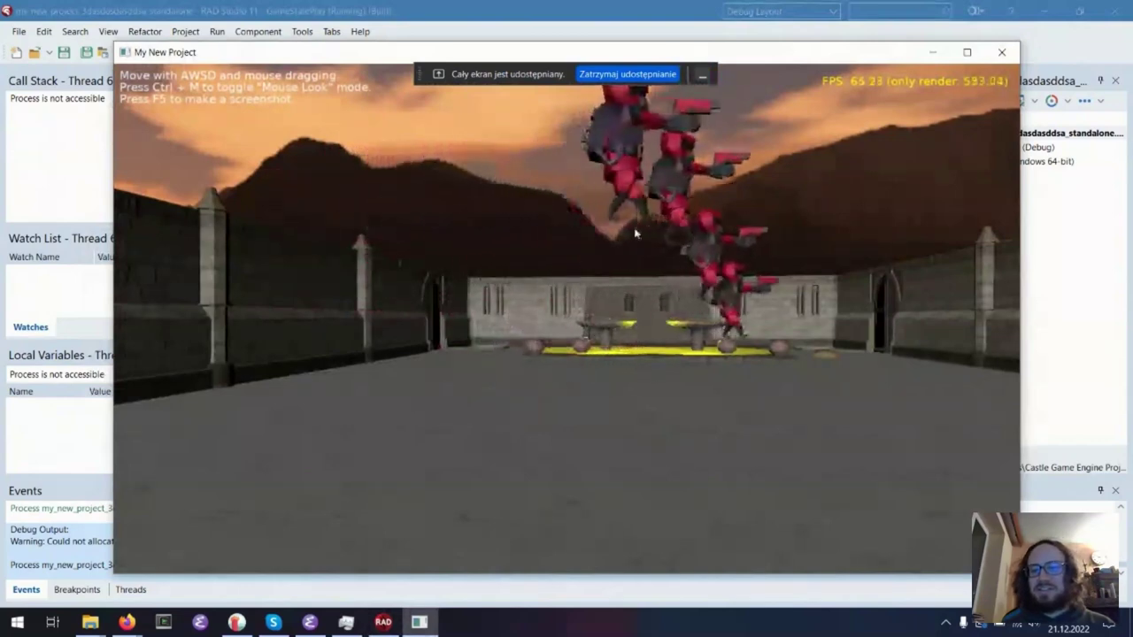
key("w")
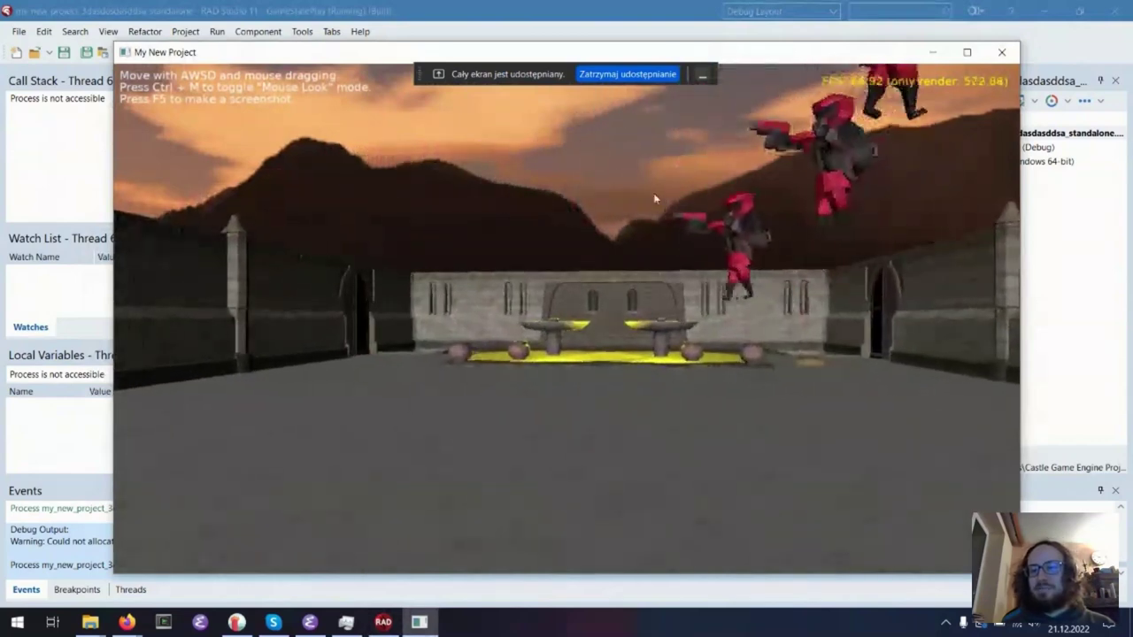
key("s")
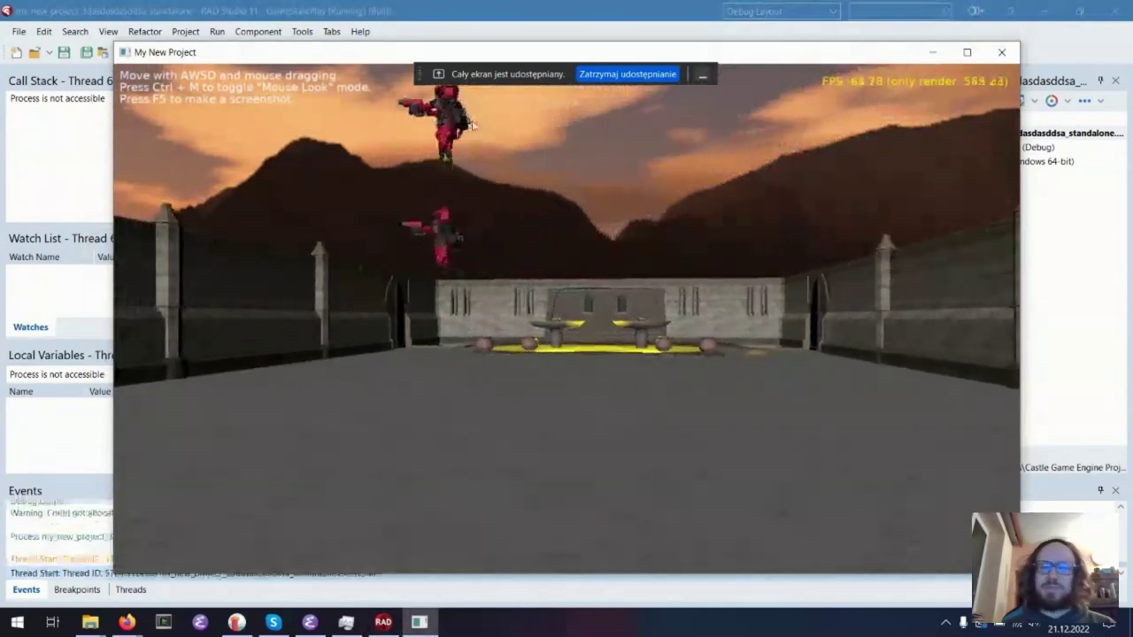
key("a")
key("w")
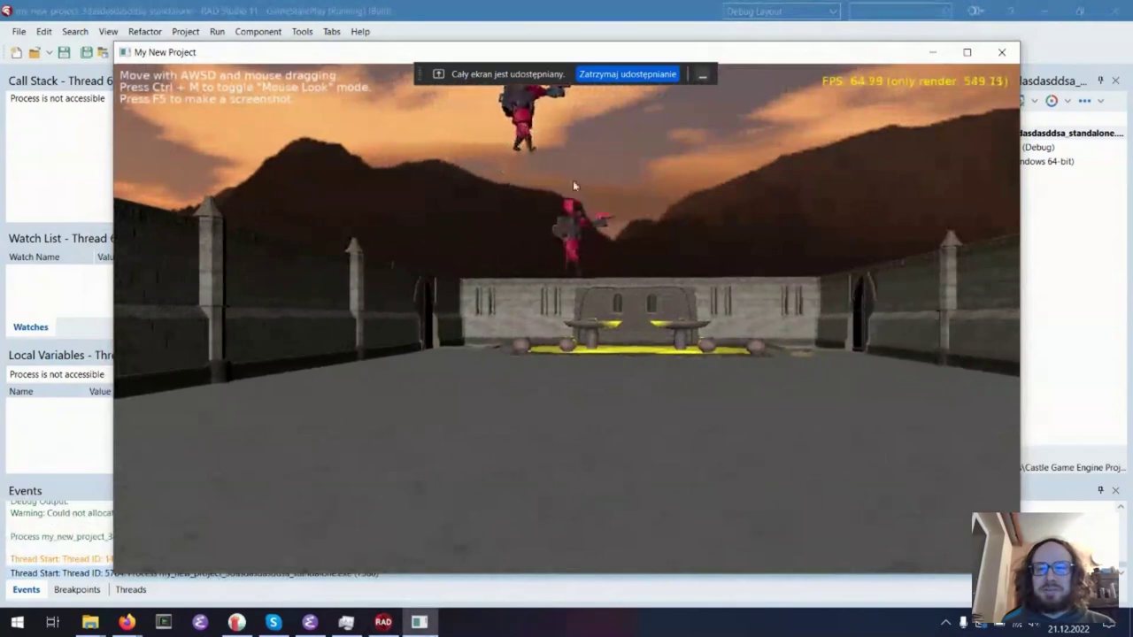
- Turn and walk around the level, and toggle Mouse Look mode to view the enemies up in the sky
key("Right")
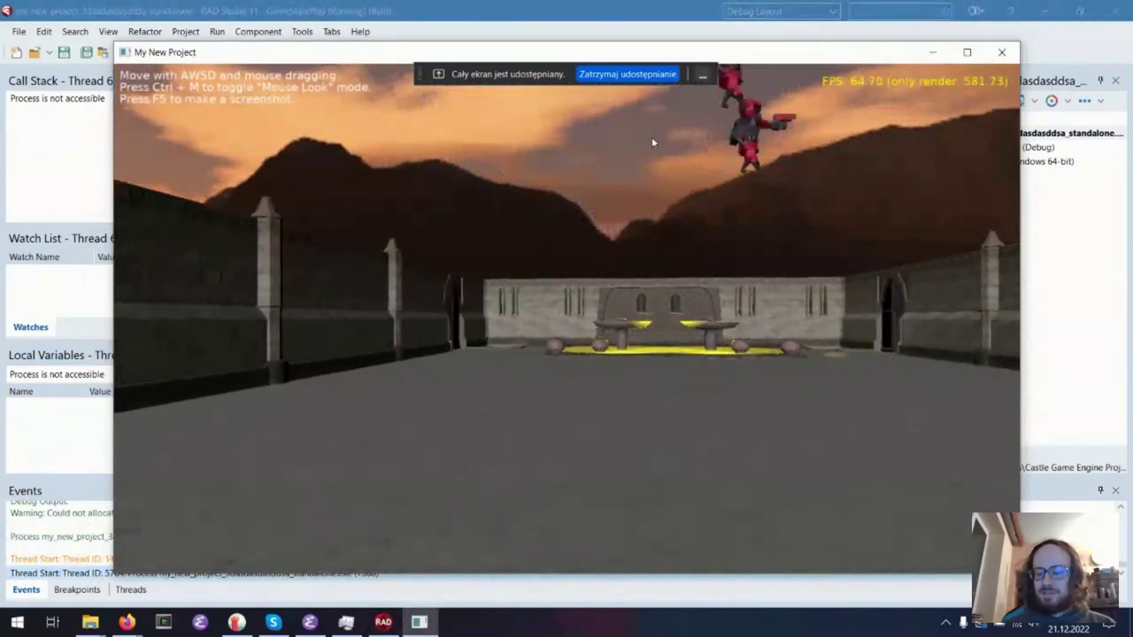
key("Left")
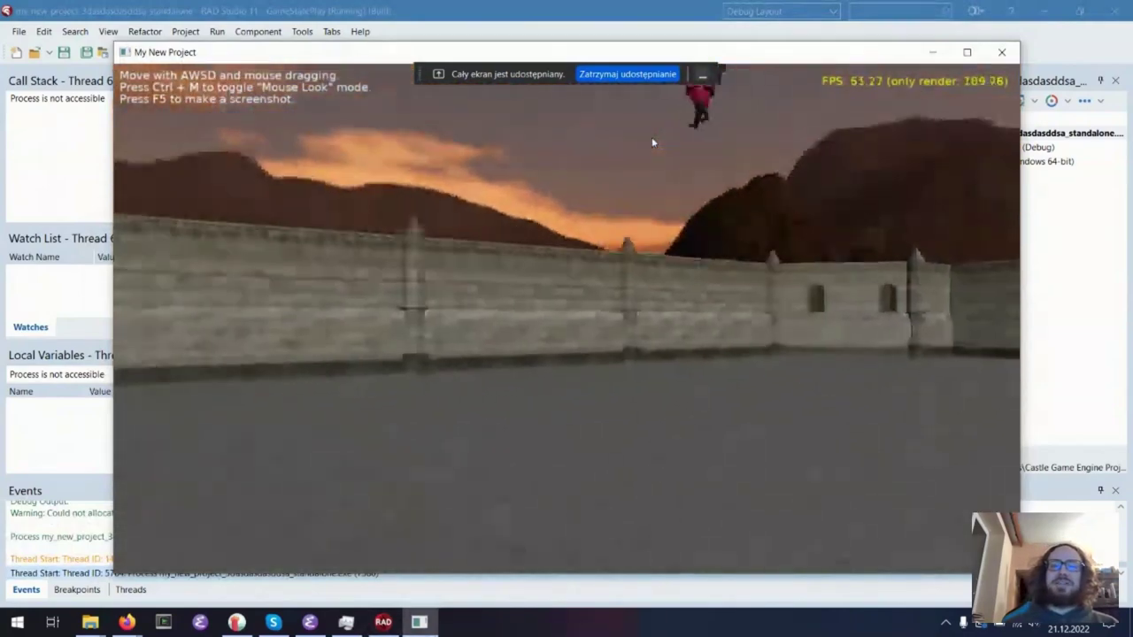
key("s")
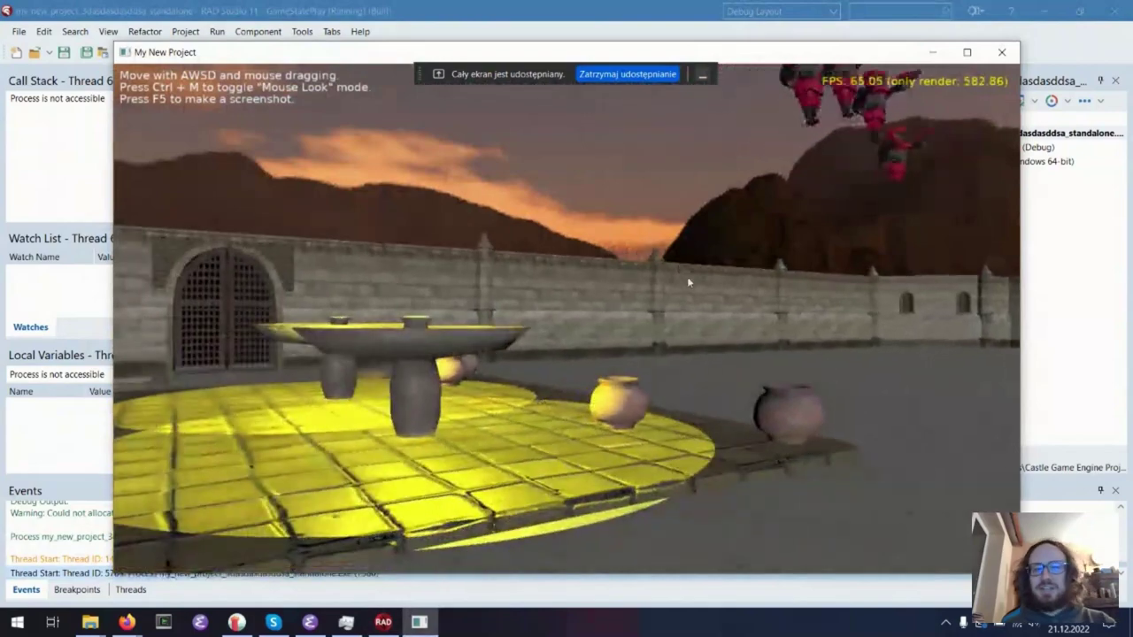
key("ctrl+m")
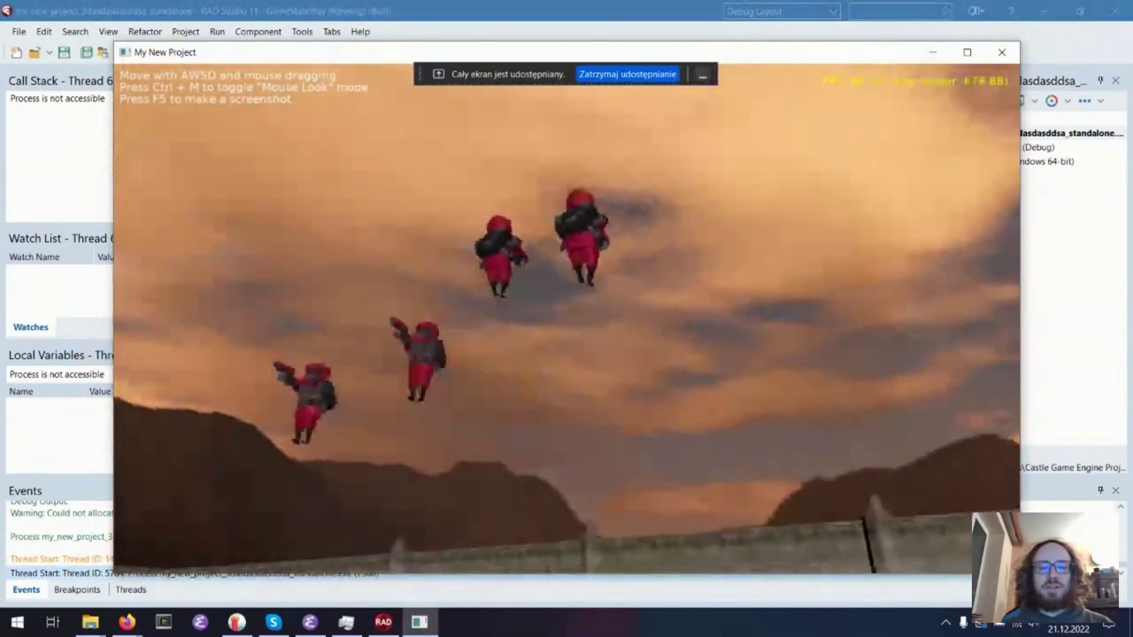
- Quit the running game, comment out the HitEnemy.Parent.Translation assignment in TStatePlay.Press, and save the unit
key("Escape")
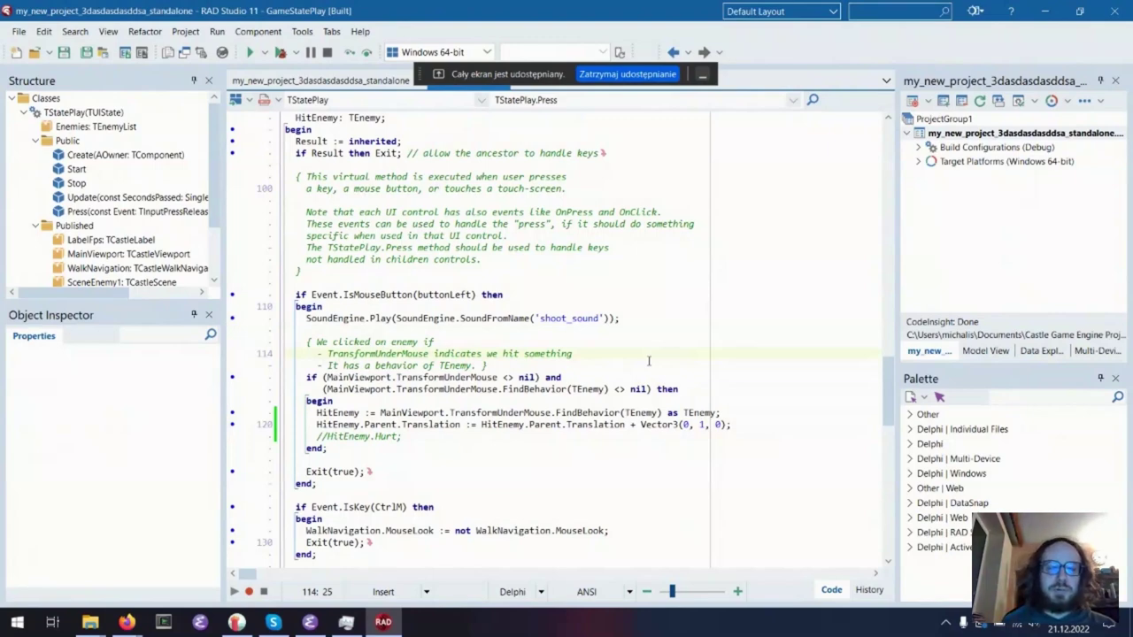
left_click(316, 413)
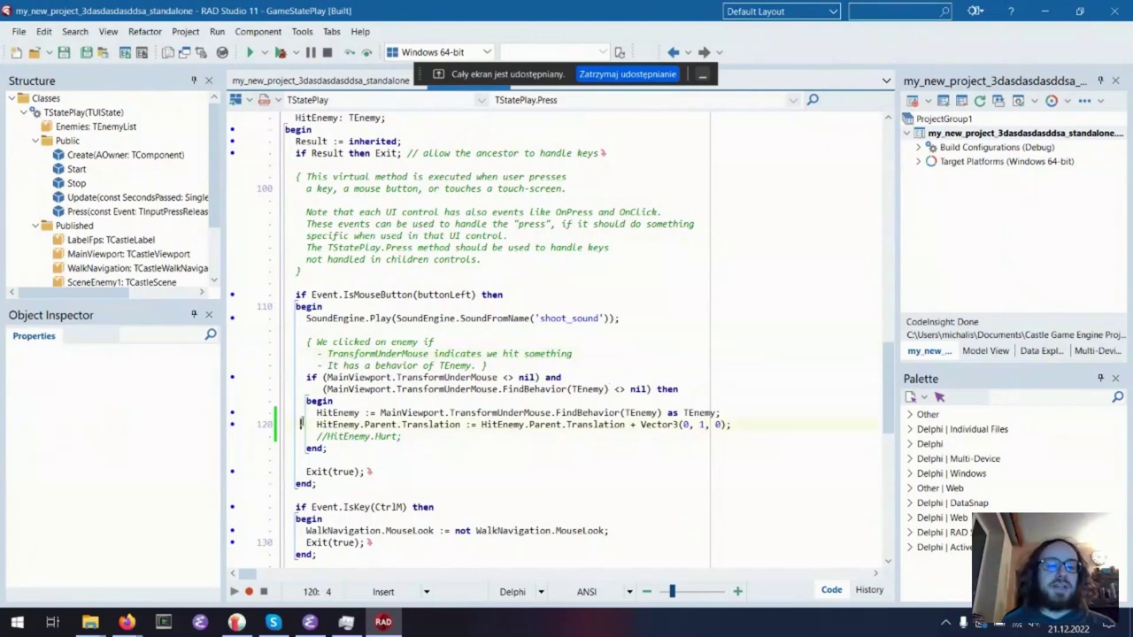
key("Down")
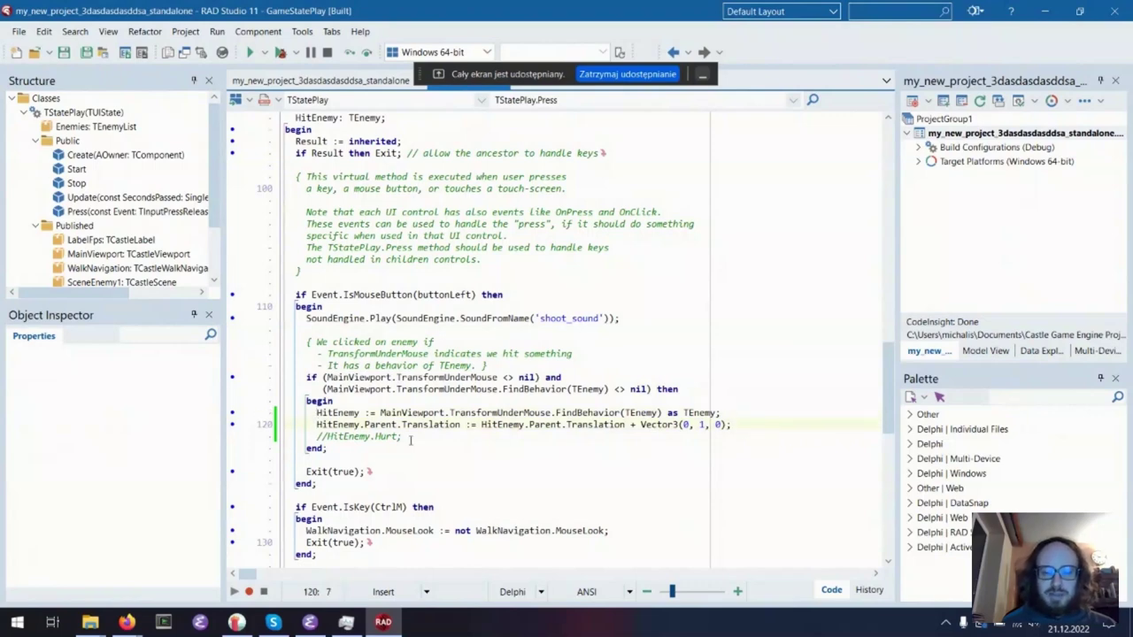
type("//")
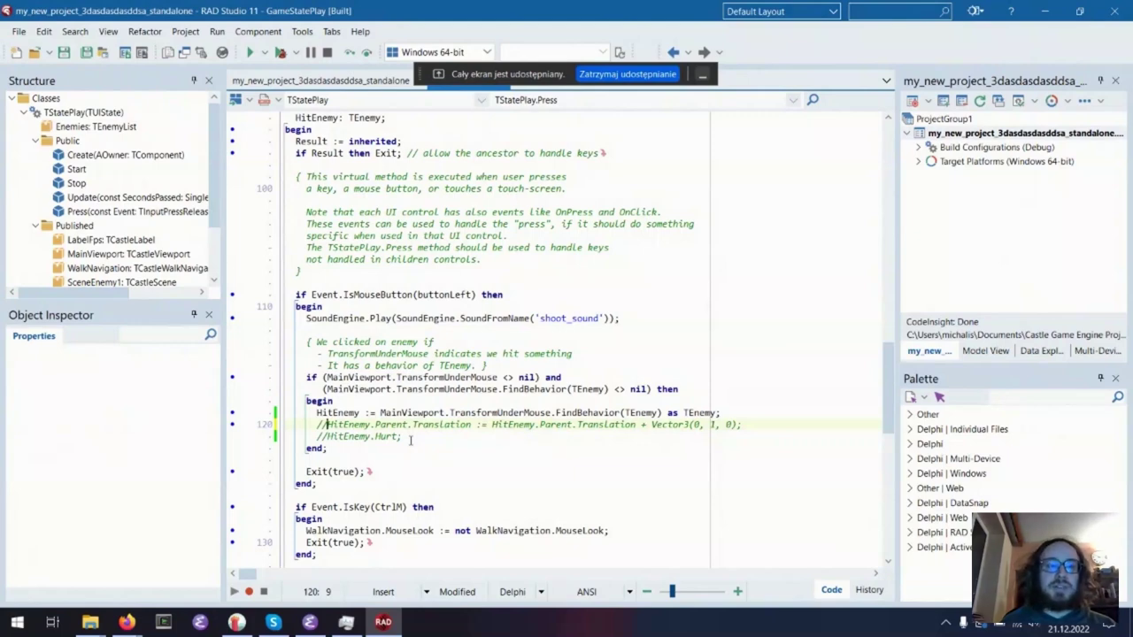
key("ctrl+s")
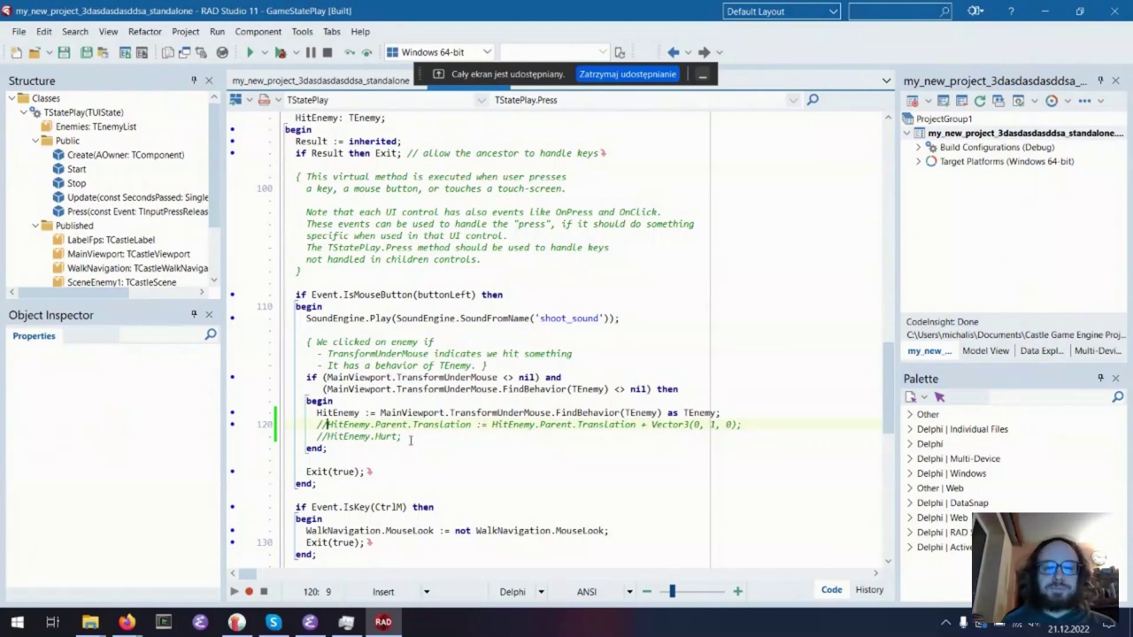
- Switch to the Castle Game Engine editor and close the current project to return to project selection
left_click(235, 623)
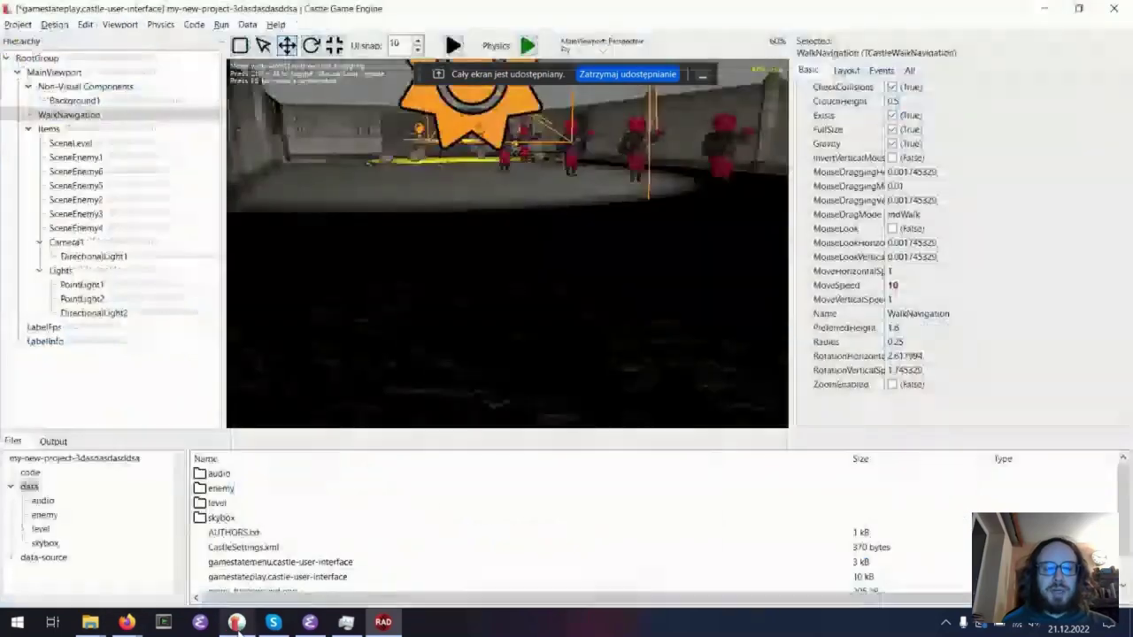
left_click(18, 24)
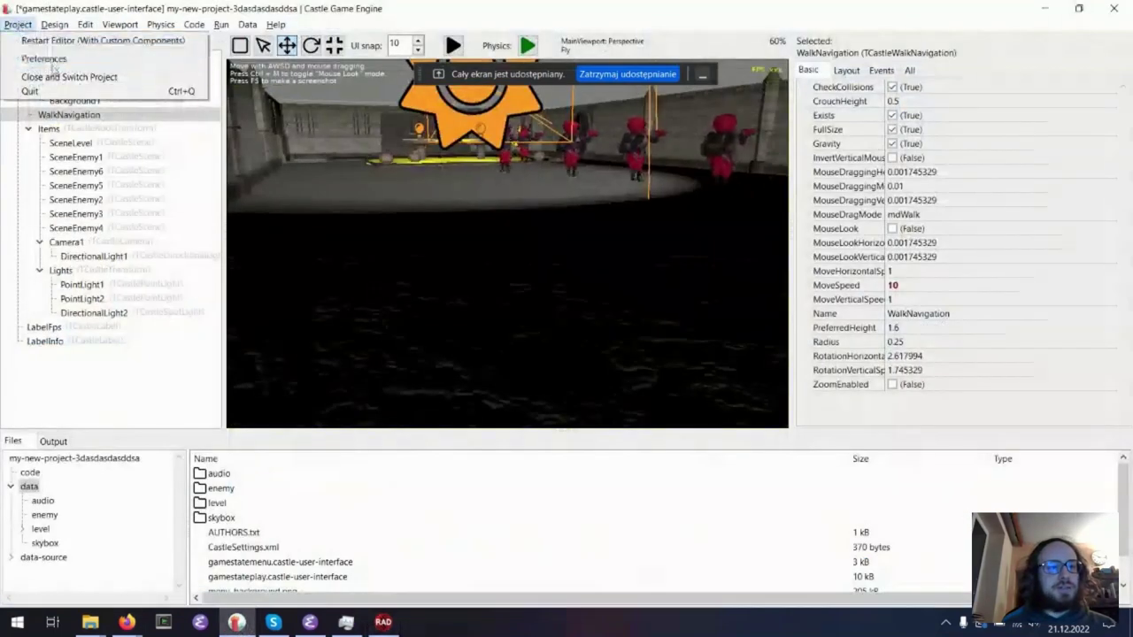
left_click(53, 75)
left_click(611, 323)
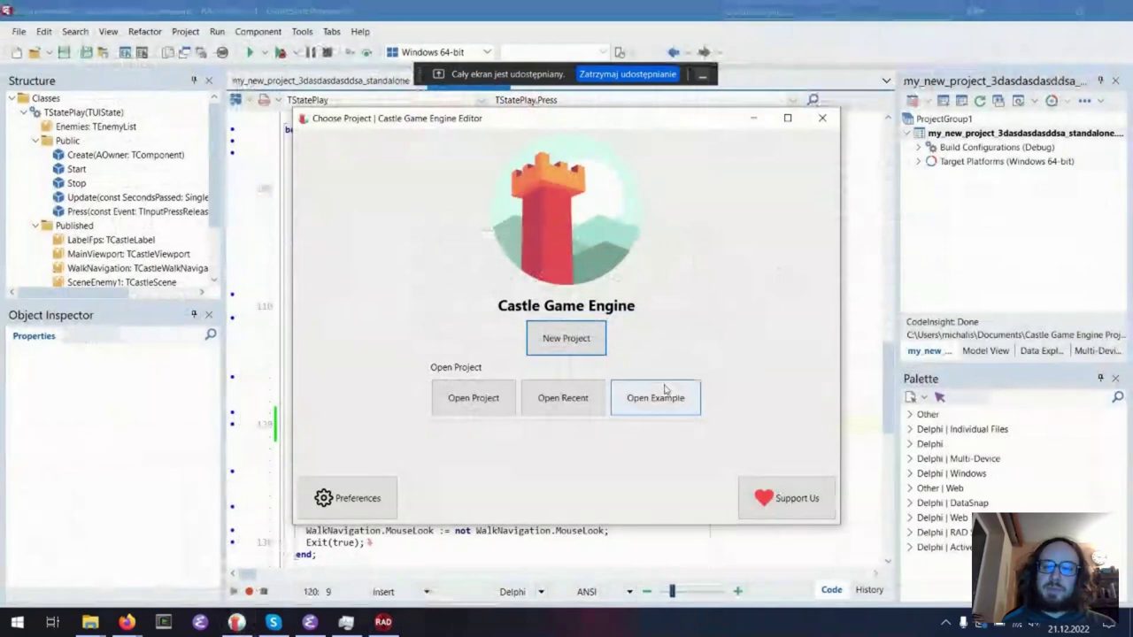
- Create a new project from the 2D Game template with the name my-new-project-2222
left_click(566, 338)
left_click(712, 298)
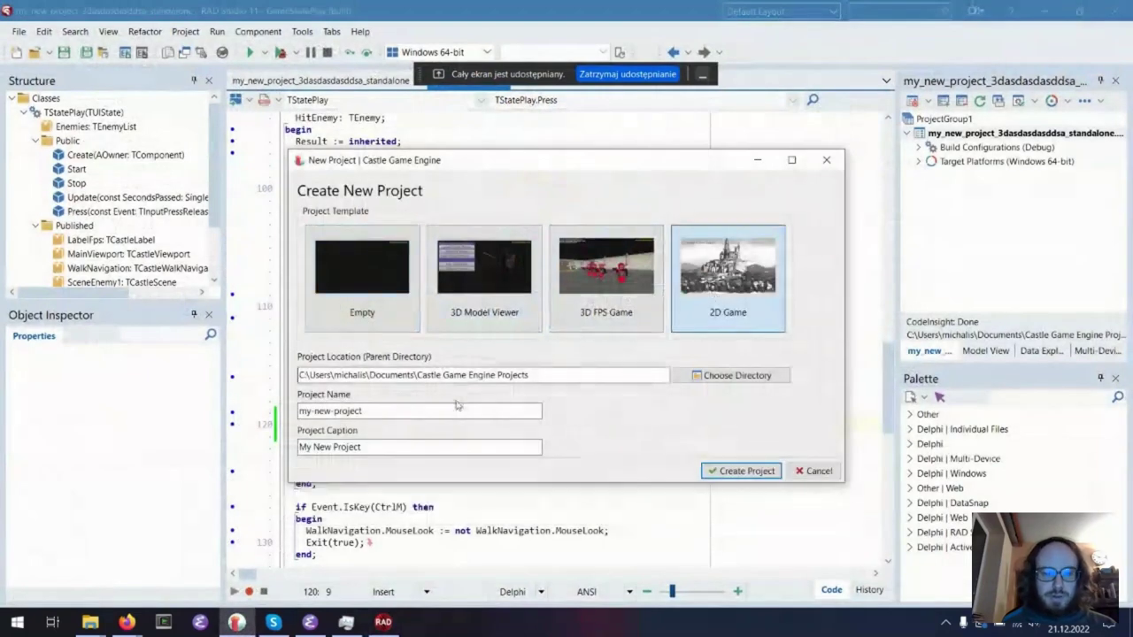
left_click(459, 410)
type("-2222")
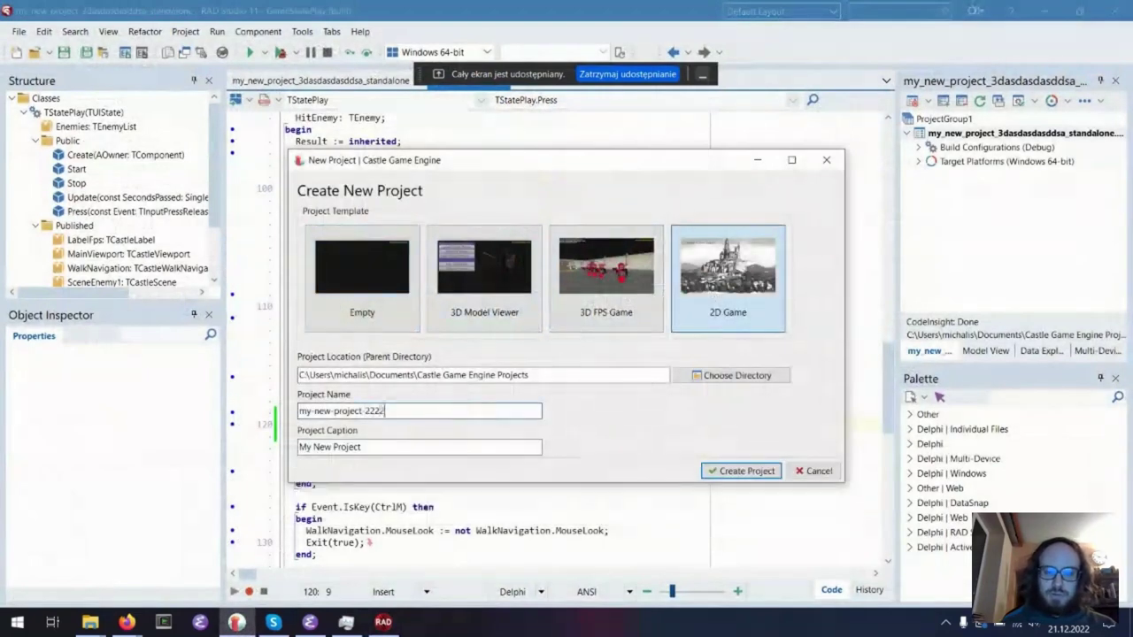
key("Return")
- Open the gamestateplay.castle-user-interface design from the project's data folder
double_click(212, 473)
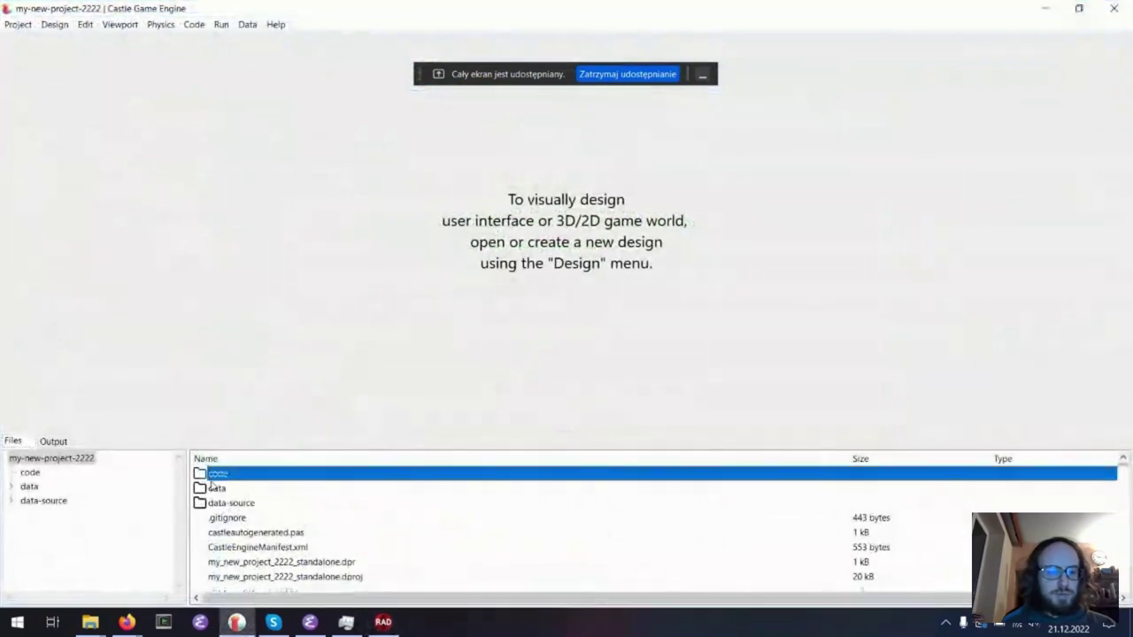
left_click(32, 487)
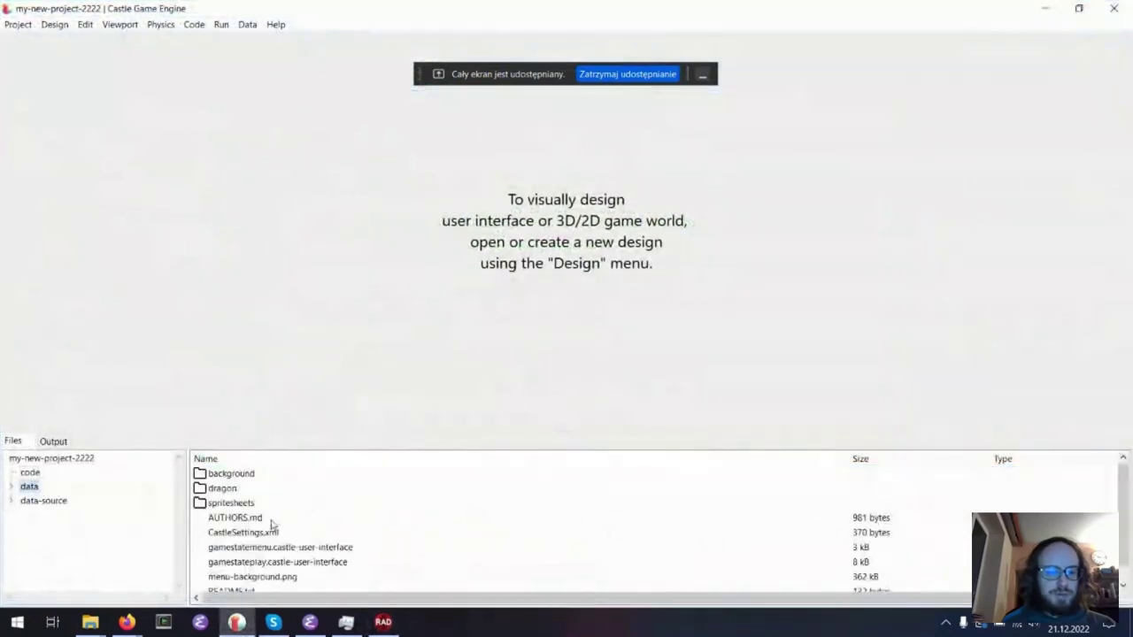
double_click(305, 562)
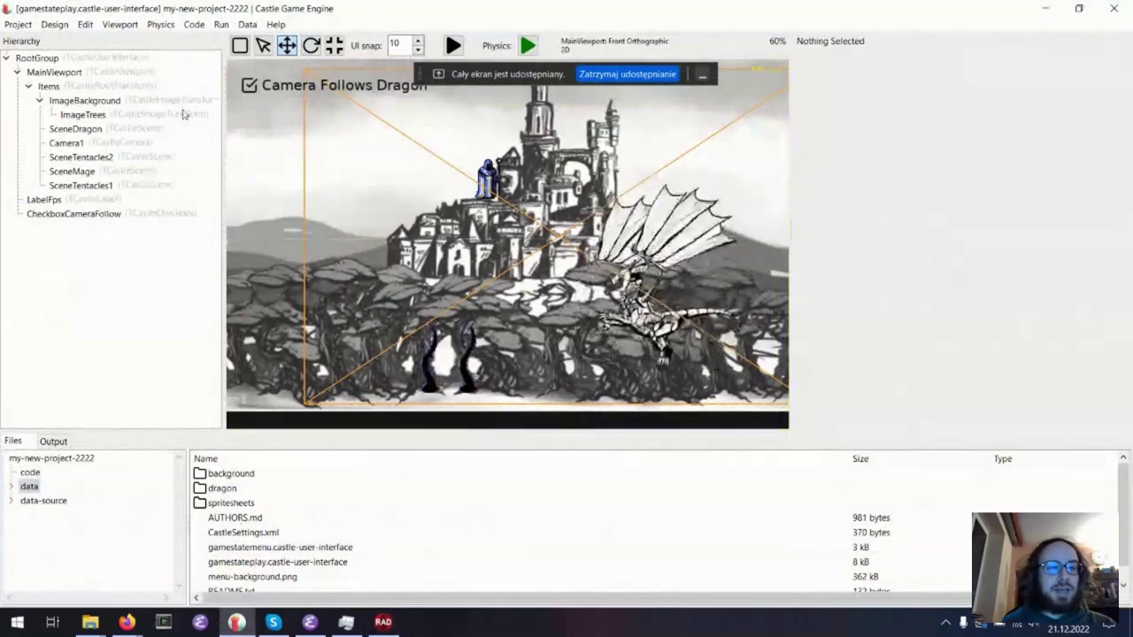
- Inspect the URL property of SceneDragon and SceneMage, and examine the mage sprite up close
left_click(146, 129)
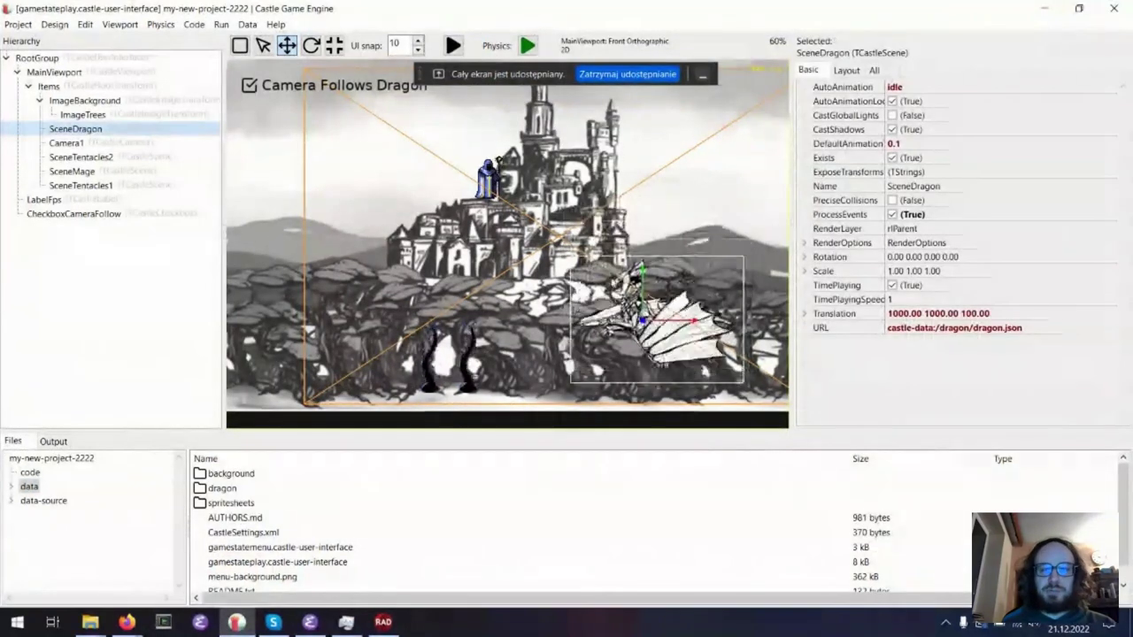
left_click(1050, 330)
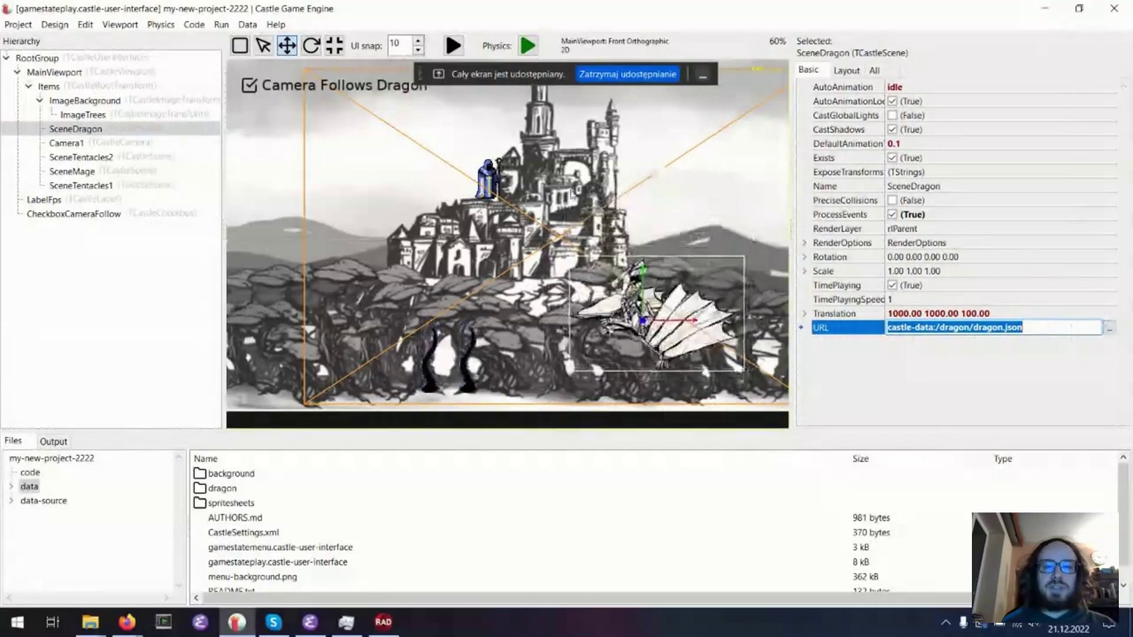
left_click(487, 180)
scroll(494, 203, "up", 4)
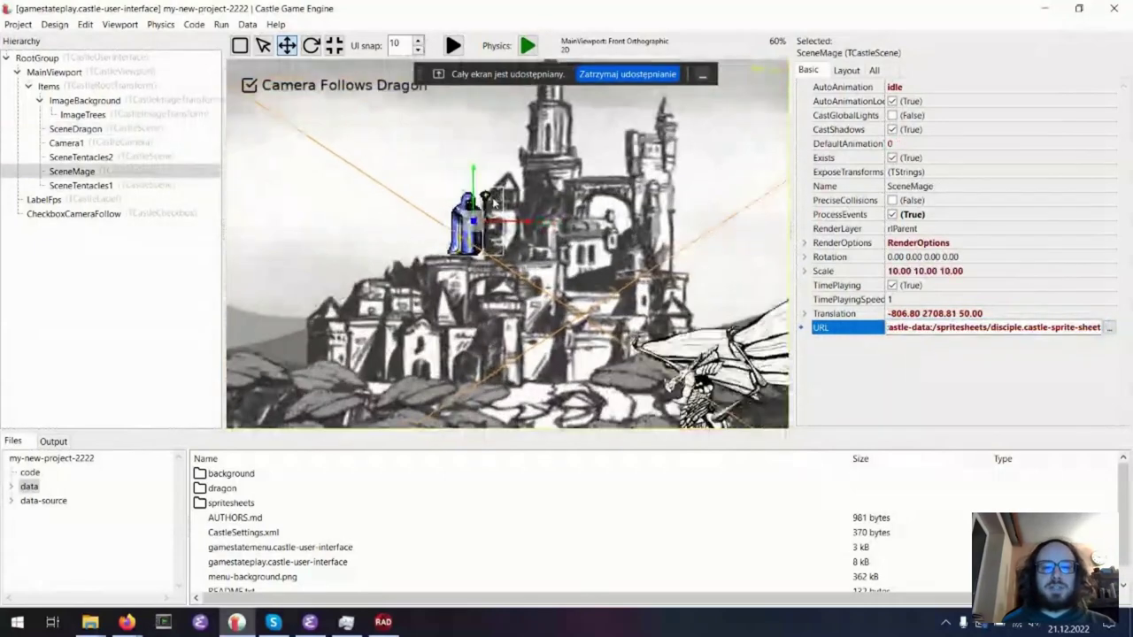
scroll(494, 203, "up", 5)
scroll(585, 293, "up", 2)
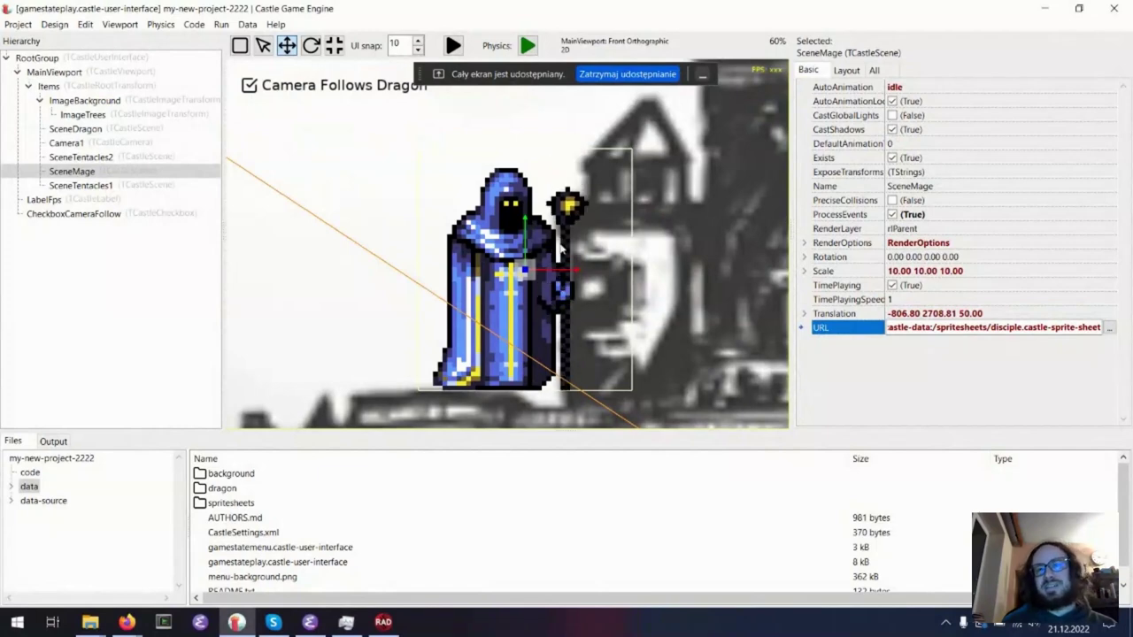
- Open disciple.castle-sprite-sheet from the spritesheets folder, preview its idle and die animations, and close the sprite sheet editor
scroll(315, 568, "down", 1)
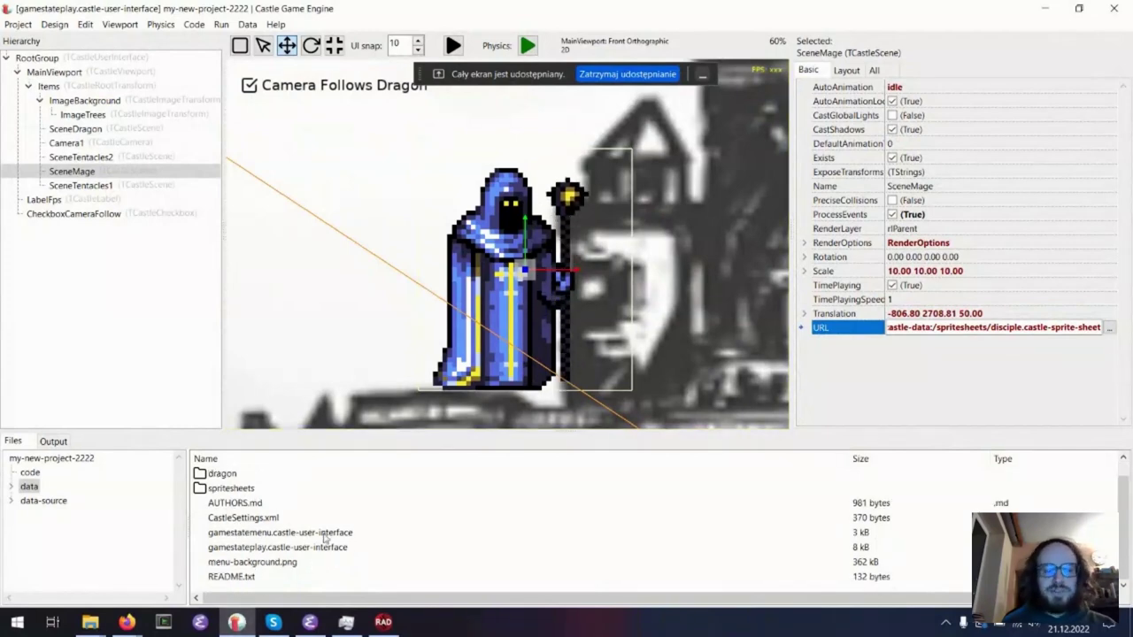
double_click(263, 490)
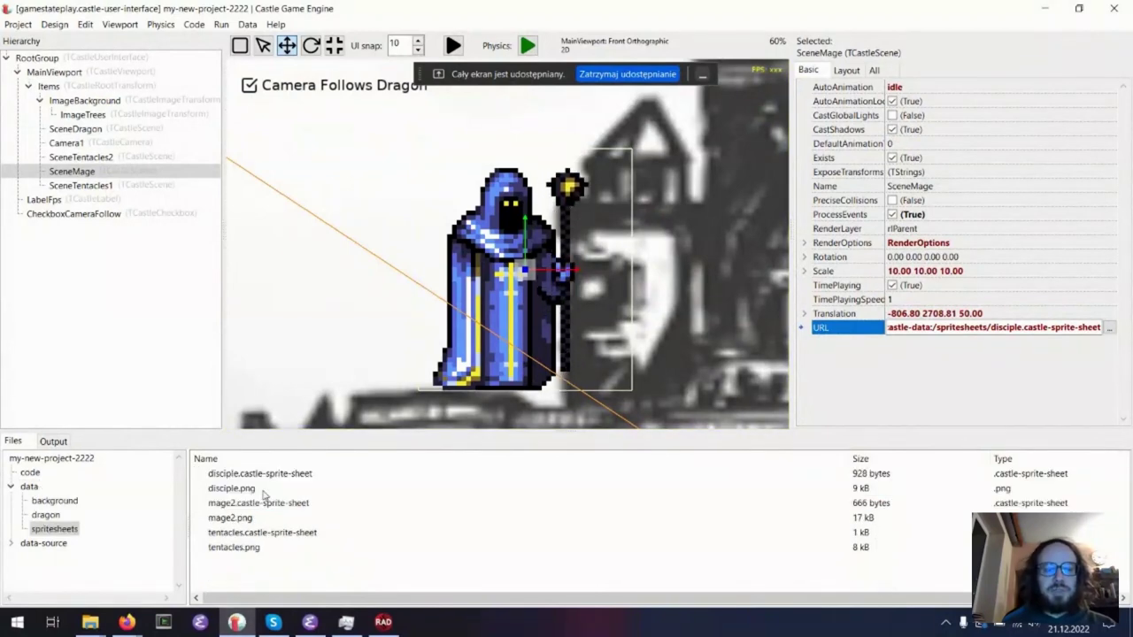
double_click(260, 474)
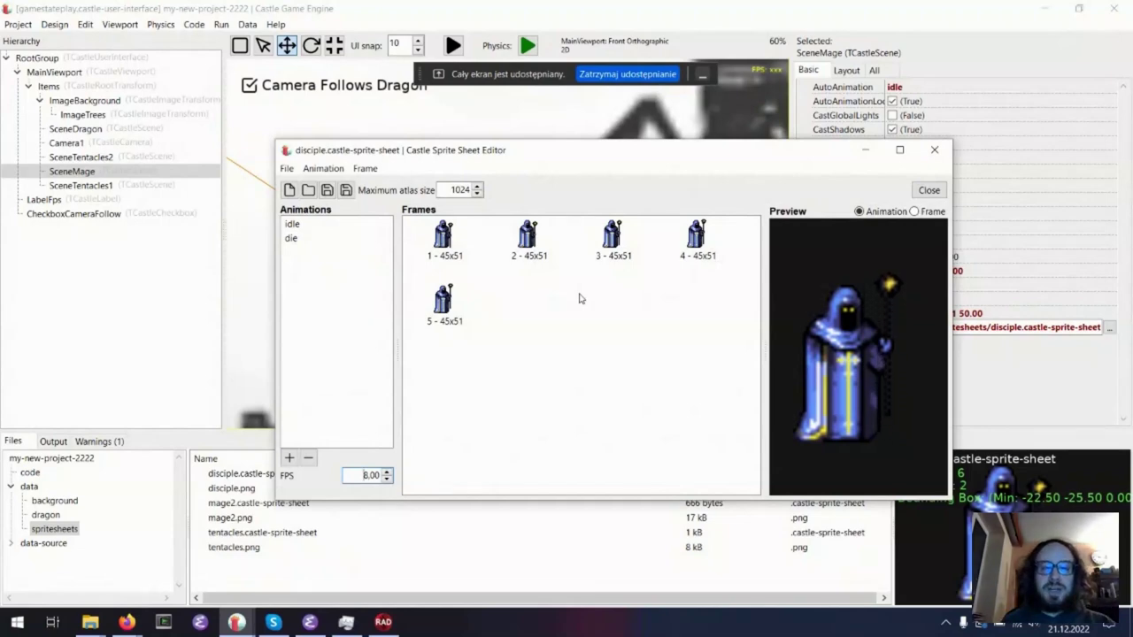
left_click(329, 238)
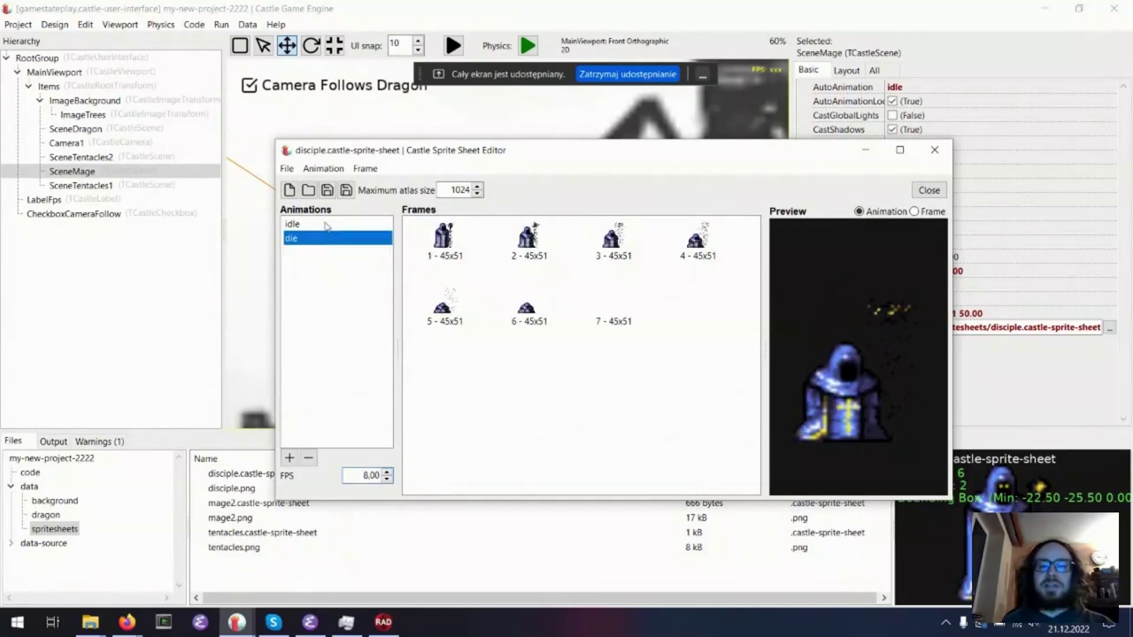
left_click(326, 225)
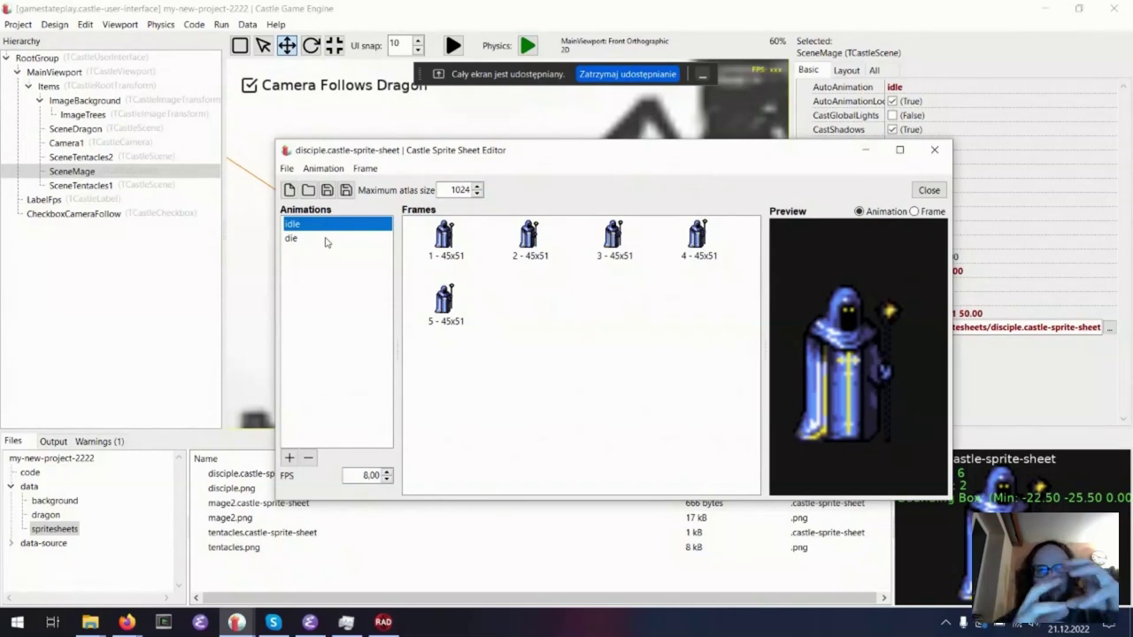
left_click(326, 240)
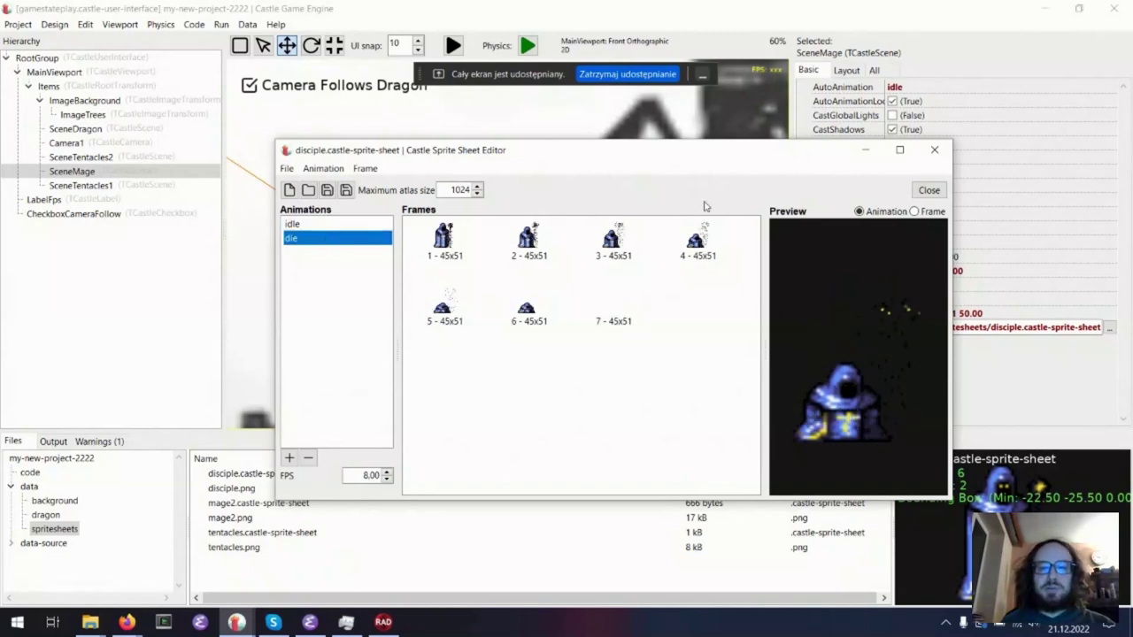
left_click(320, 224)
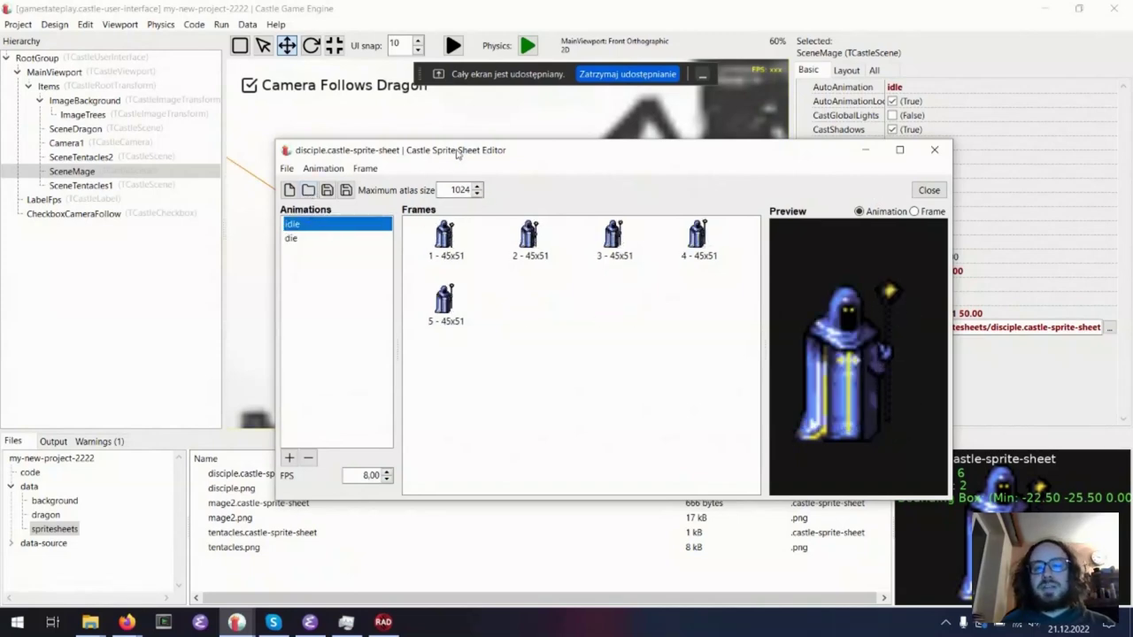
left_click(934, 150)
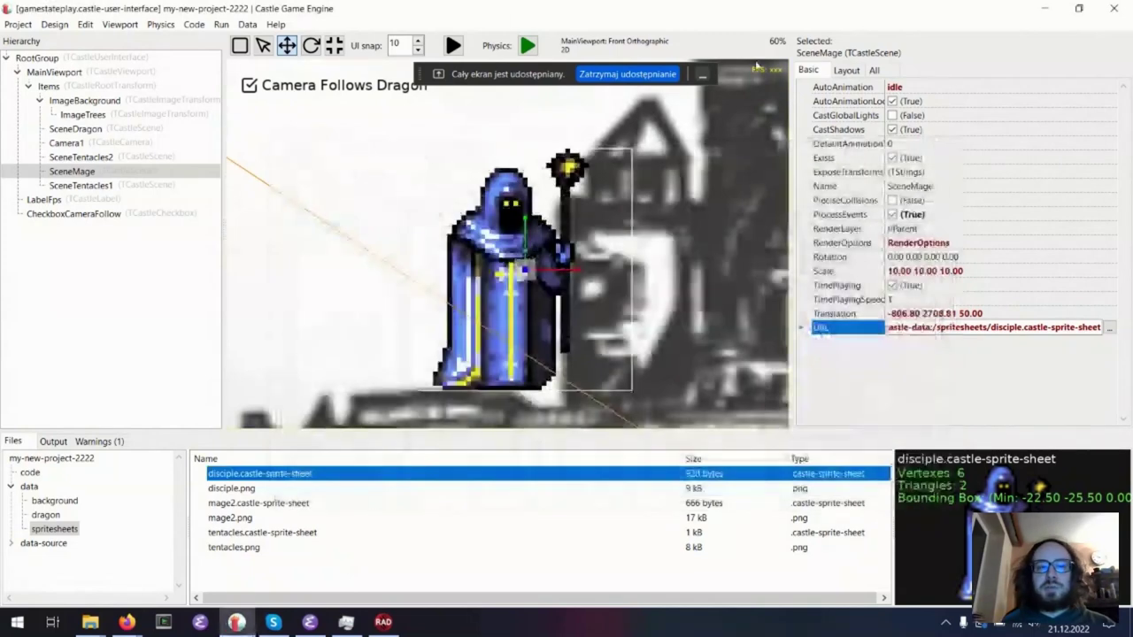
- Review the tentacle scenes' properties, select SceneDragon, SceneTentacles2 and SceneTentacles1 together, and return to SceneMage
left_click(155, 185)
left_click(135, 159)
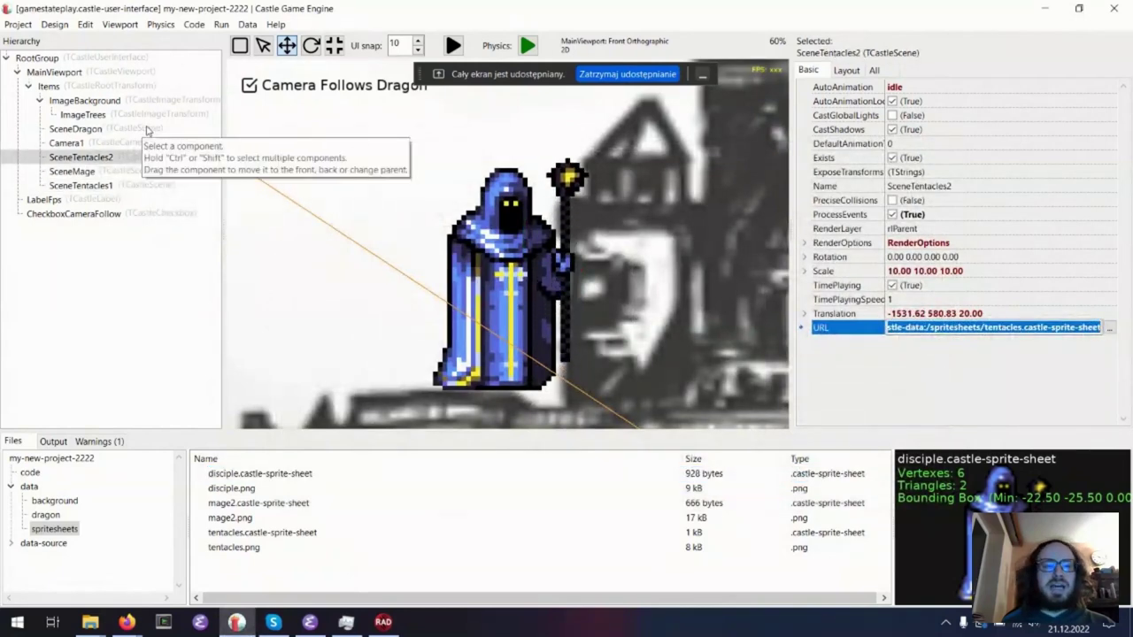
left_click(148, 131)
left_click(154, 157, "ctrl")
left_click(159, 186, "ctrl")
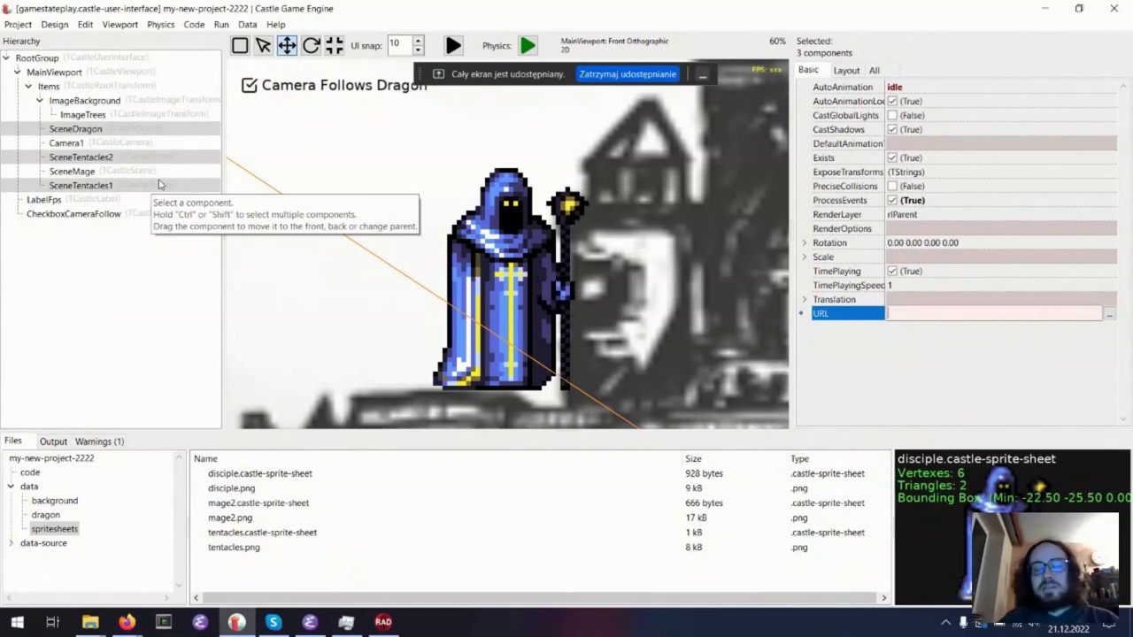
left_click(147, 172)
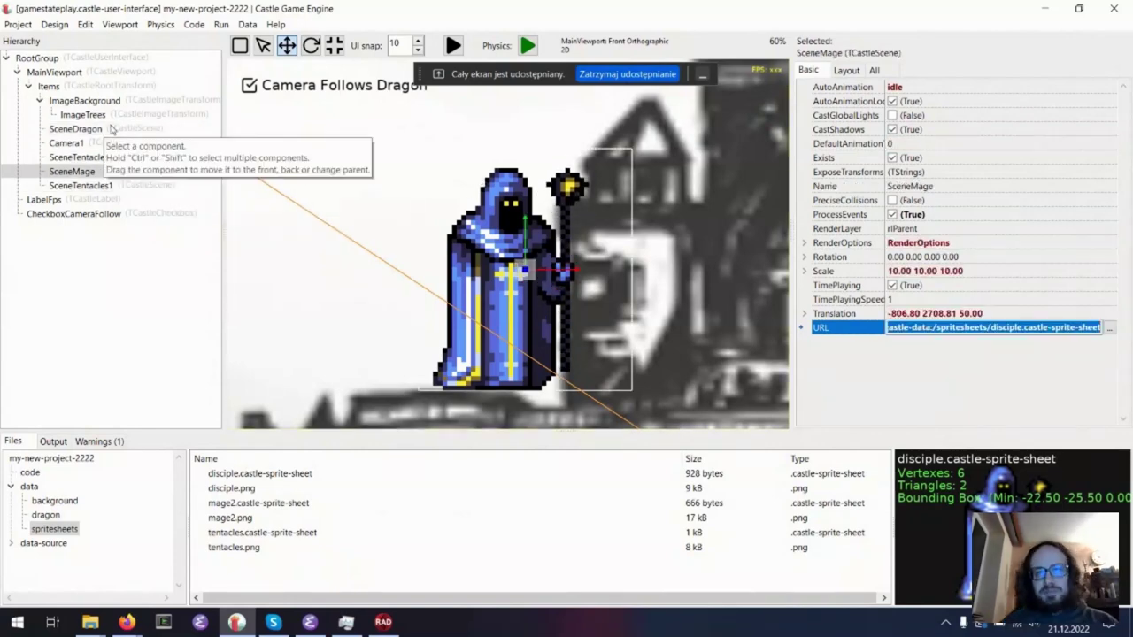
- Turn off FullSize for MainViewport and enlarge it to about two fifths of the design's width and two thirds of its height
left_click(116, 76)
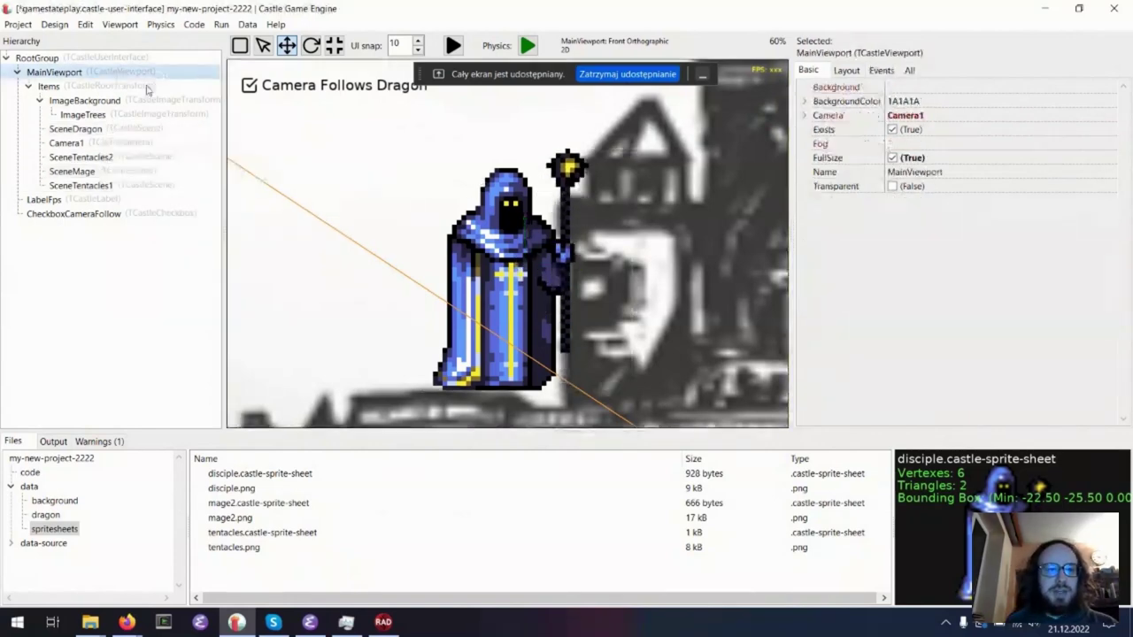
left_click(893, 158)
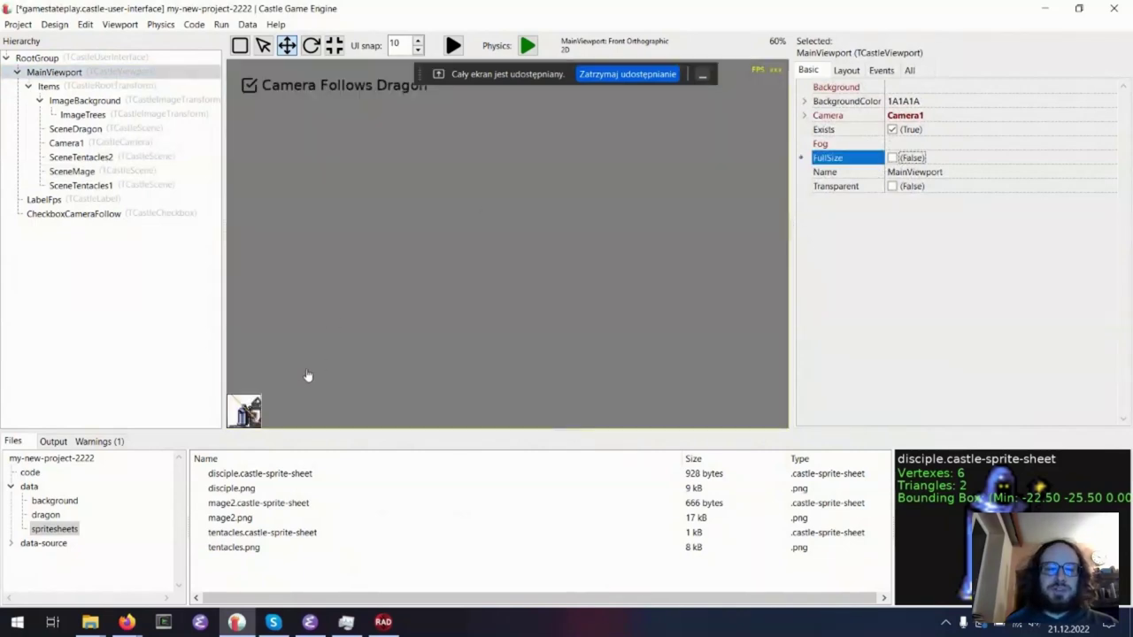
left_click(262, 399)
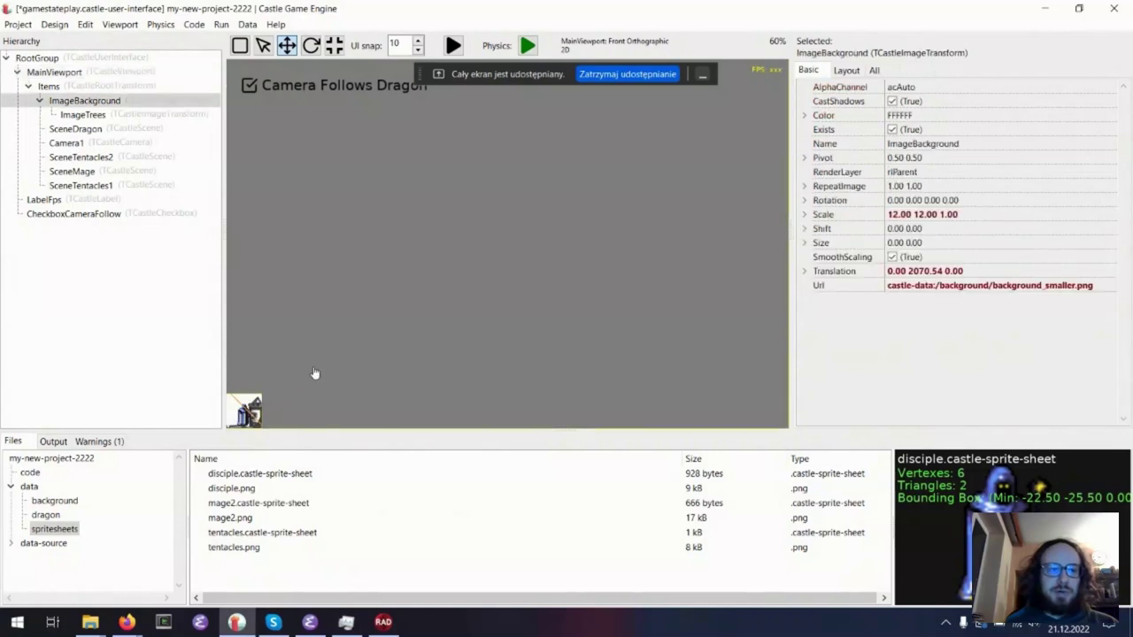
left_click(259, 371)
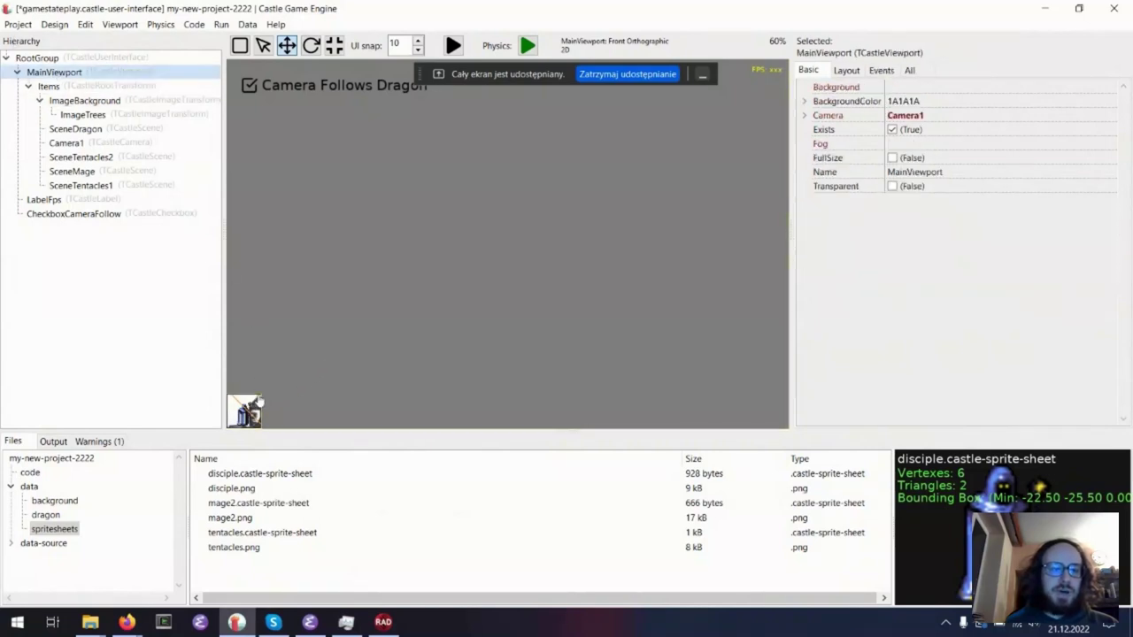
left_click_drag(261, 395, 442, 179)
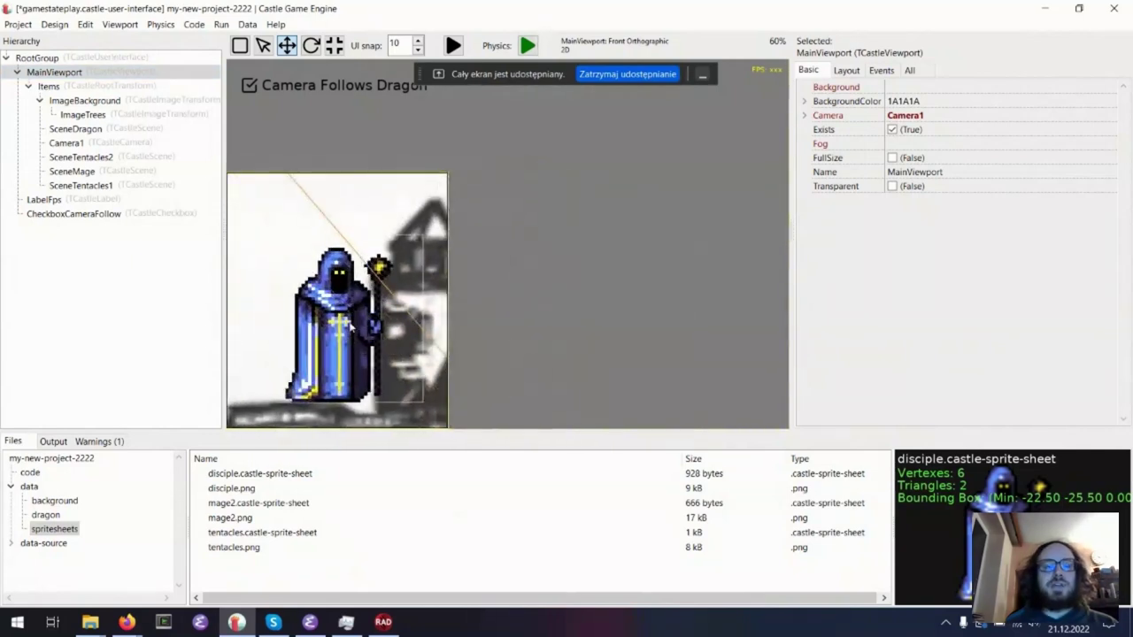
- Fit the whole castle scene inside MainViewport and move the viewport slightly up and right, away from the design's corner
scroll(320, 308, "down", 5)
scroll(319, 308, "down", 3)
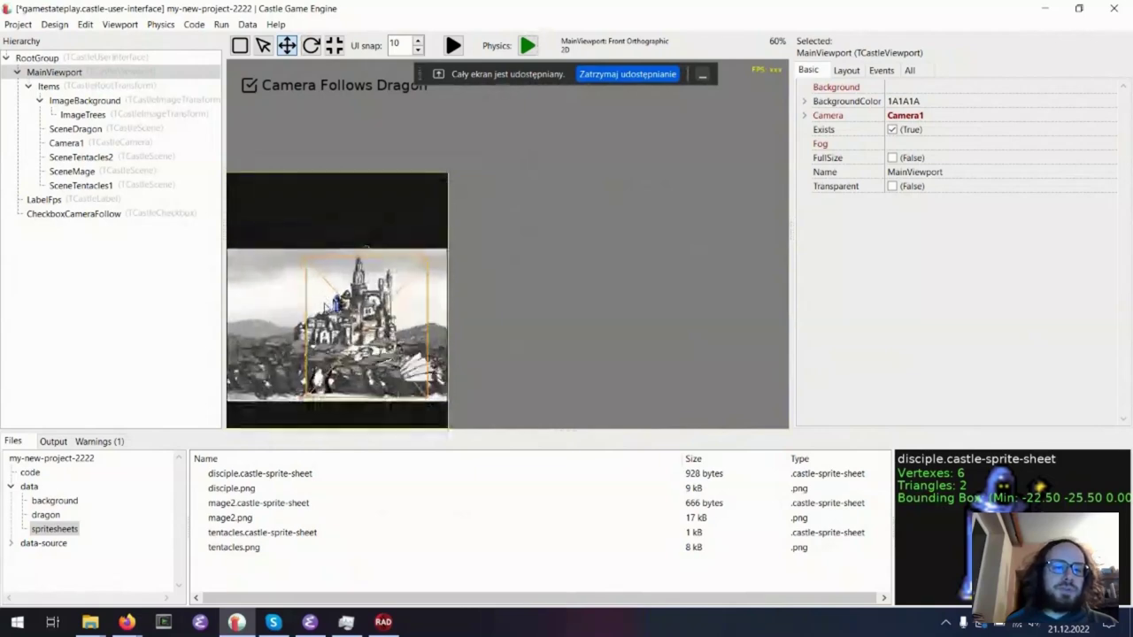
left_click_drag(324, 213, 351, 179)
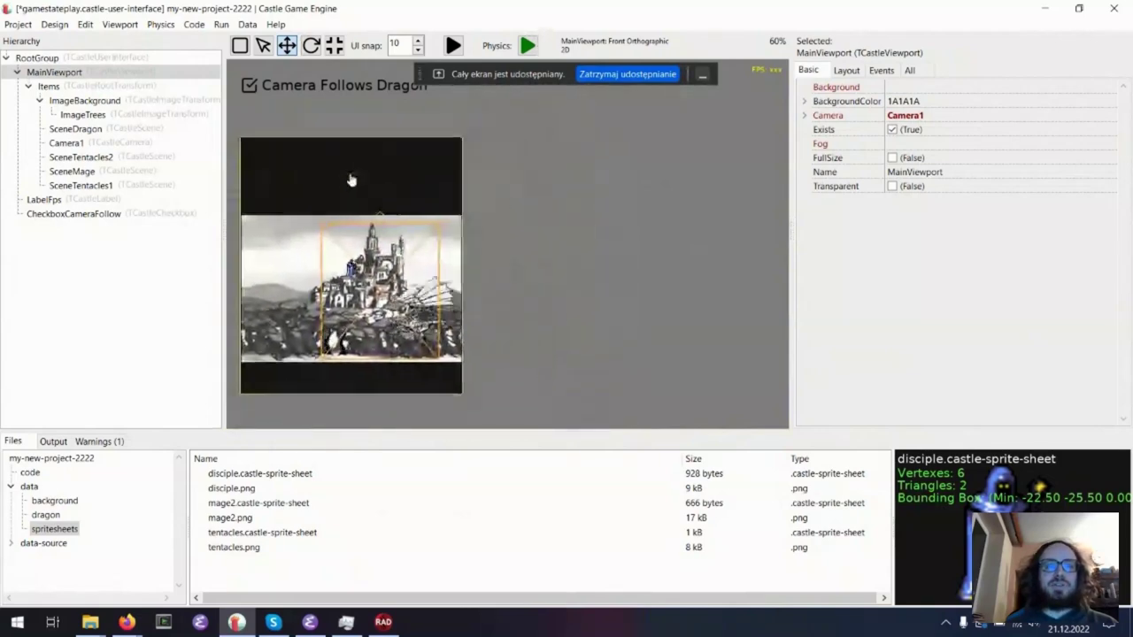
- Duplicate MainViewport, place the copy to the right of the original, and shrink it to about 60 percent of its size
key("ctrl+d")
left_click_drag(389, 193, 643, 136)
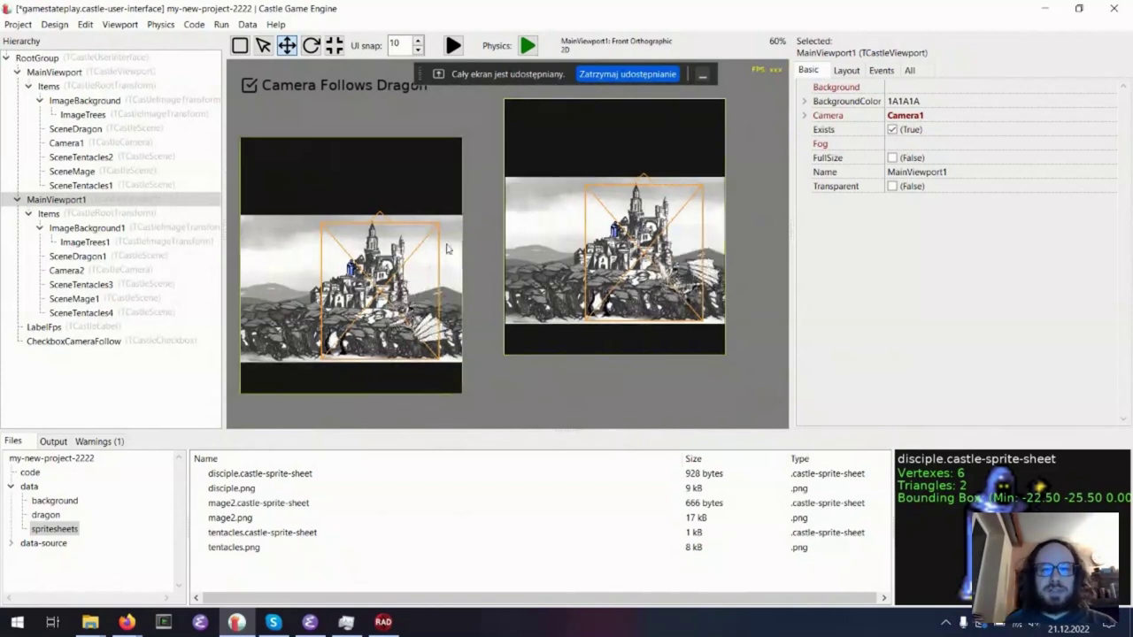
left_click_drag(724, 99, 634, 184)
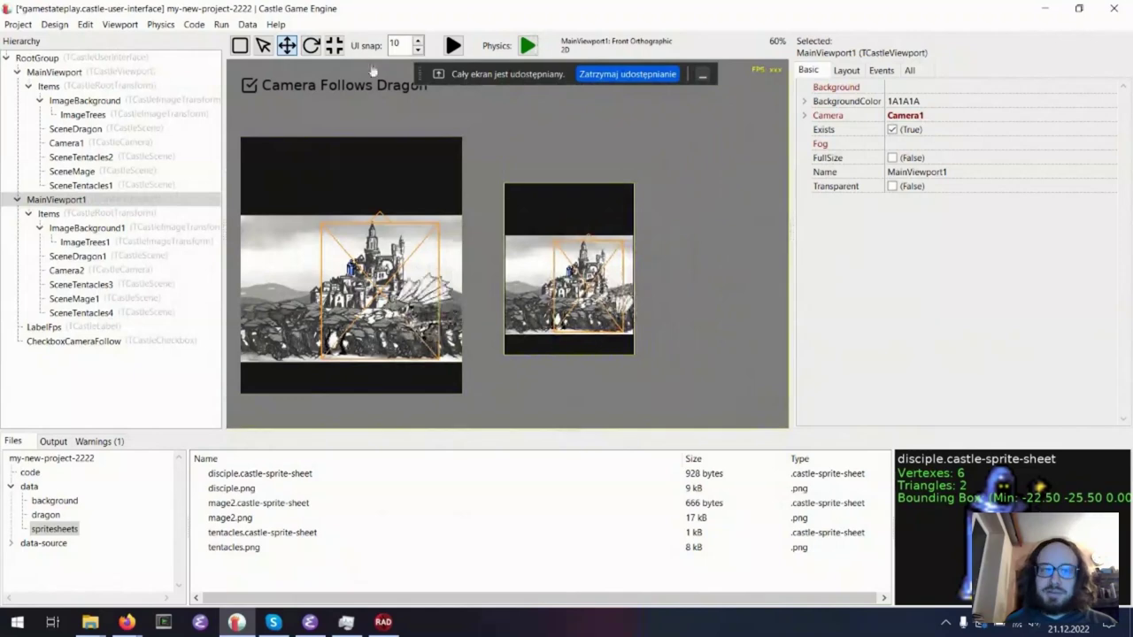
- Add a Button (TCastleButton) to RootGroup and place it above the smaller viewport
left_click(109, 58)
right_click(110, 58)
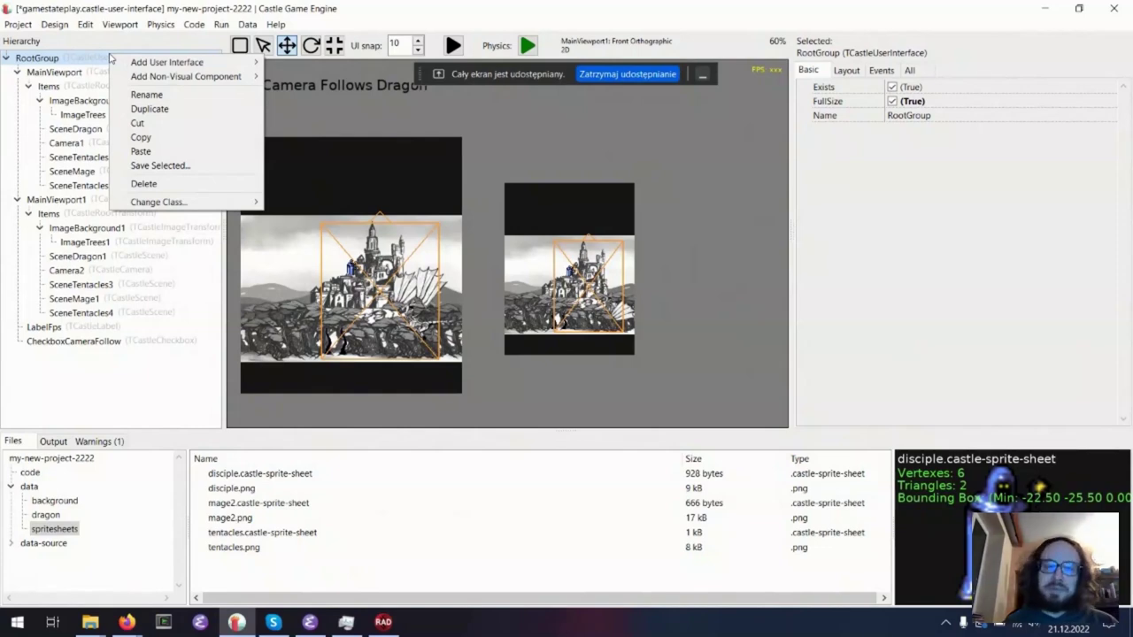
mouse_move(177, 62)
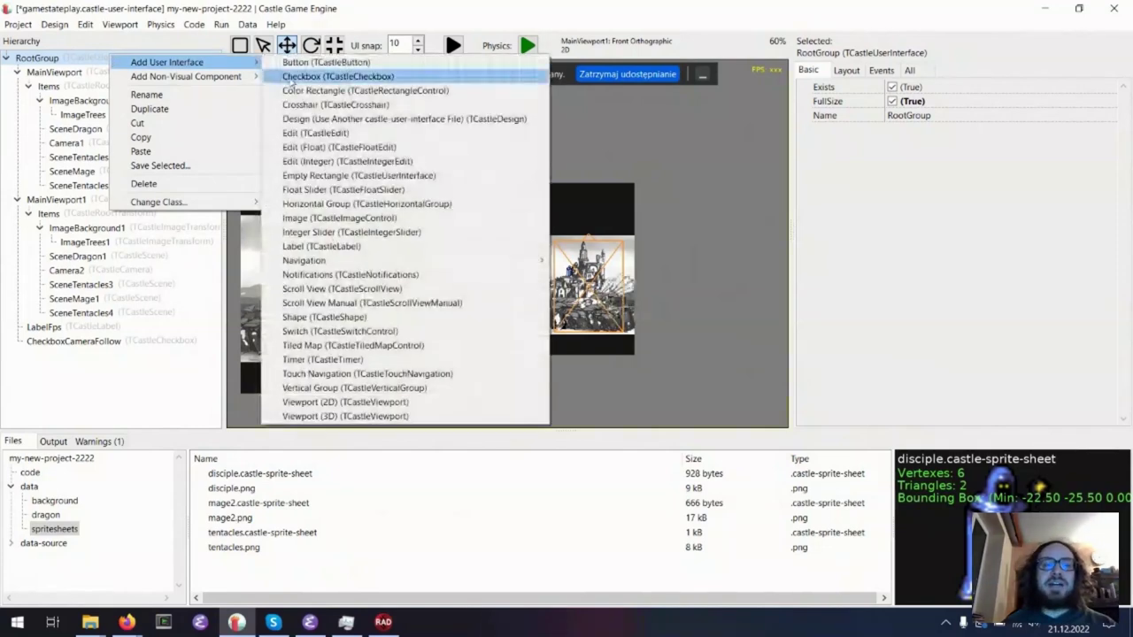
left_click(312, 63)
left_click_drag(245, 422, 553, 129)
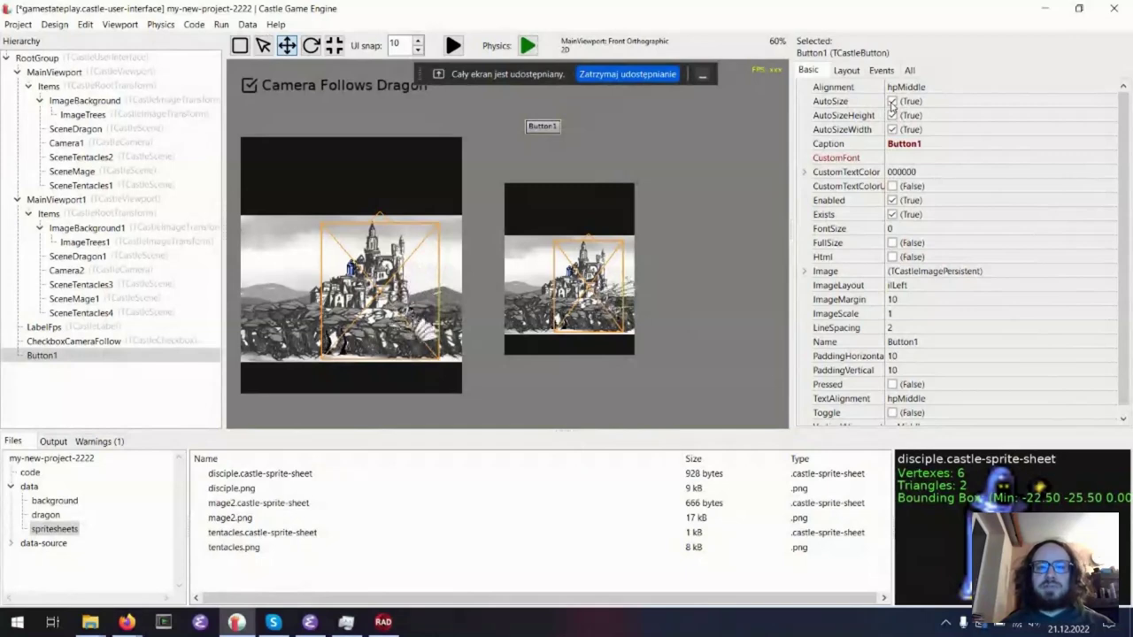
right_click(100, 57)
mouse_move(158, 65)
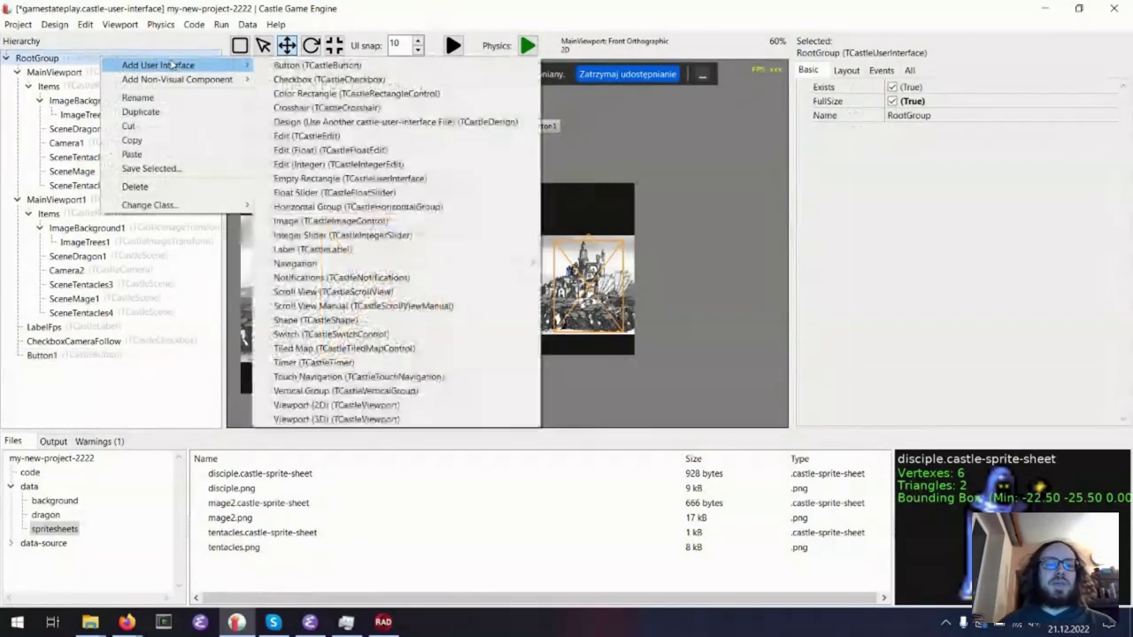
left_click(650, 263)
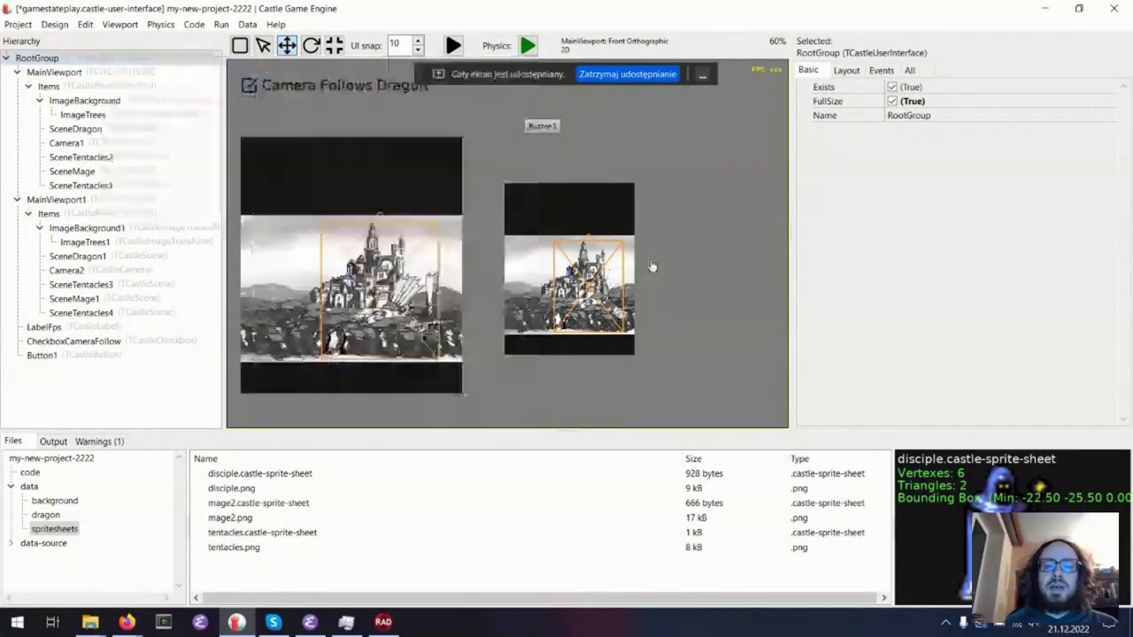
- Turn off AutoSize for Button1, enlarge it beyond the smaller viewport's size, and move it left to overlap MainViewport
left_click(554, 129)
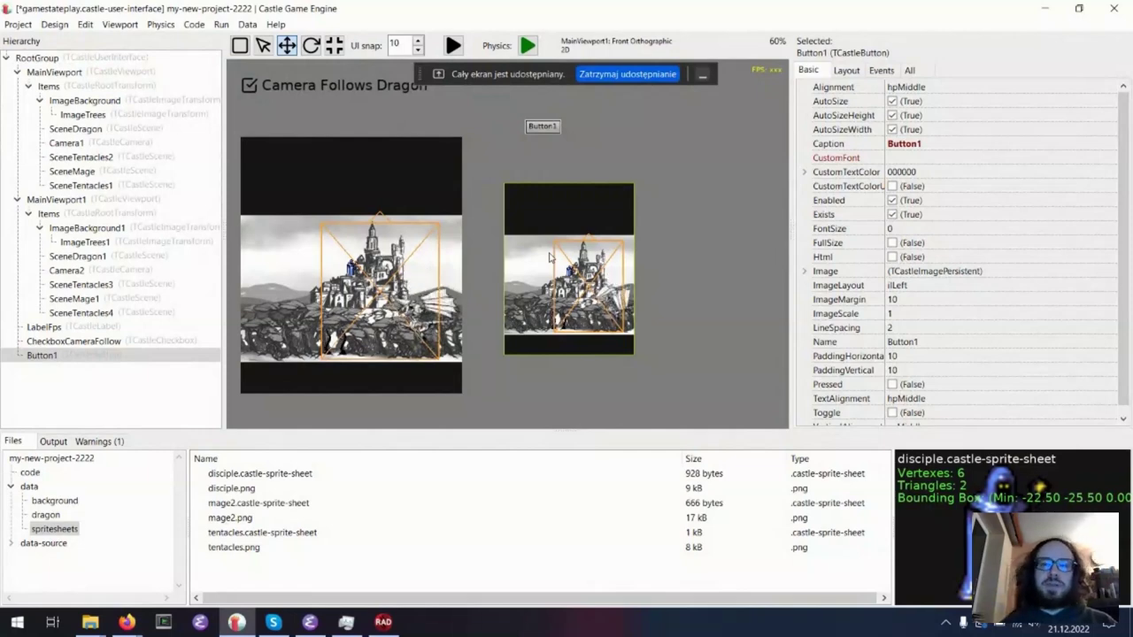
left_click(892, 102)
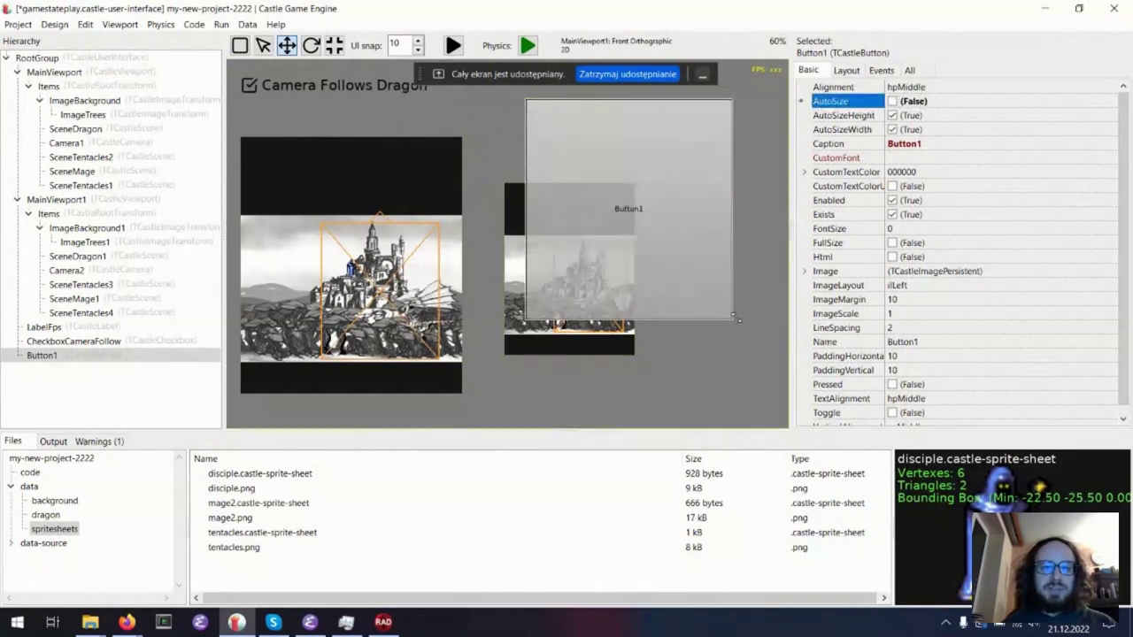
left_click_drag(693, 222, 501, 187)
- Make MainViewport1 a child of Button1 and position it inside the button, with the button beside the original viewport
left_click(609, 254)
mouse_move(53, 200)
left_mouse_down()
mouse_move(88, 206)
mouse_move(123, 232)
mouse_move(113, 347)
mouse_move(192, 357)
left_mouse_up()
left_click(524, 274)
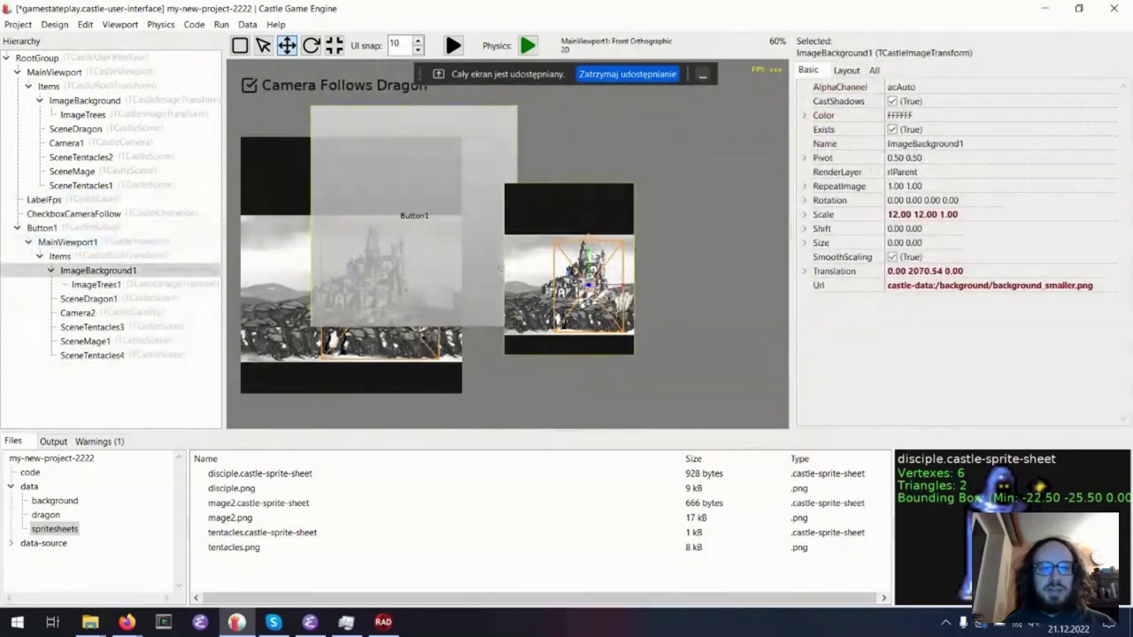
left_click(509, 235)
left_click_drag(509, 235, 381, 178)
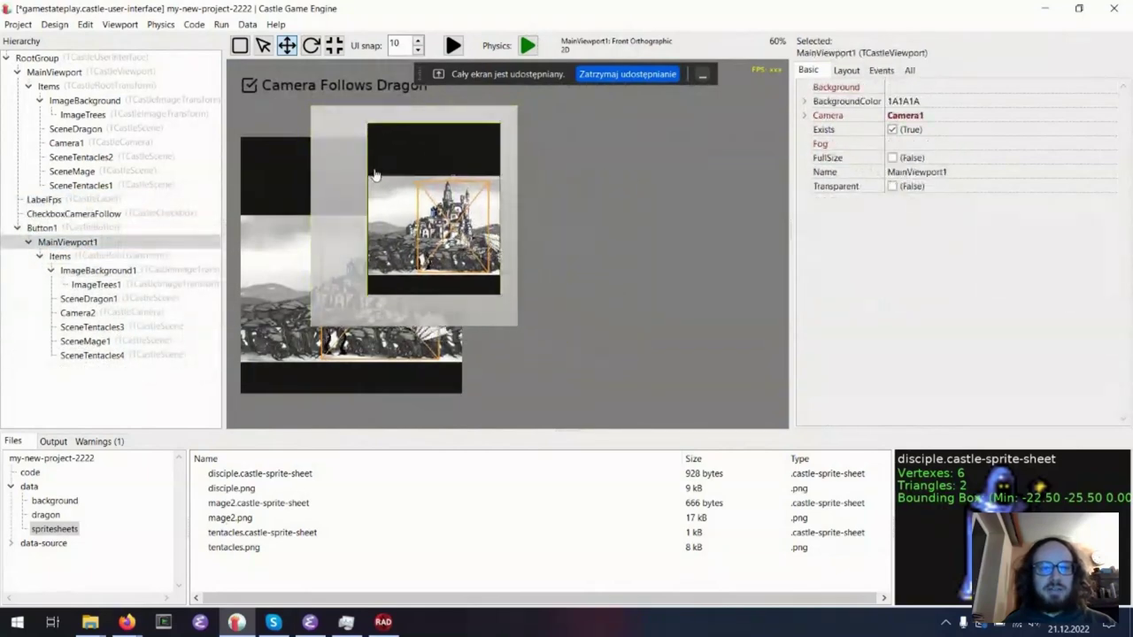
left_click_drag(493, 179, 645, 255)
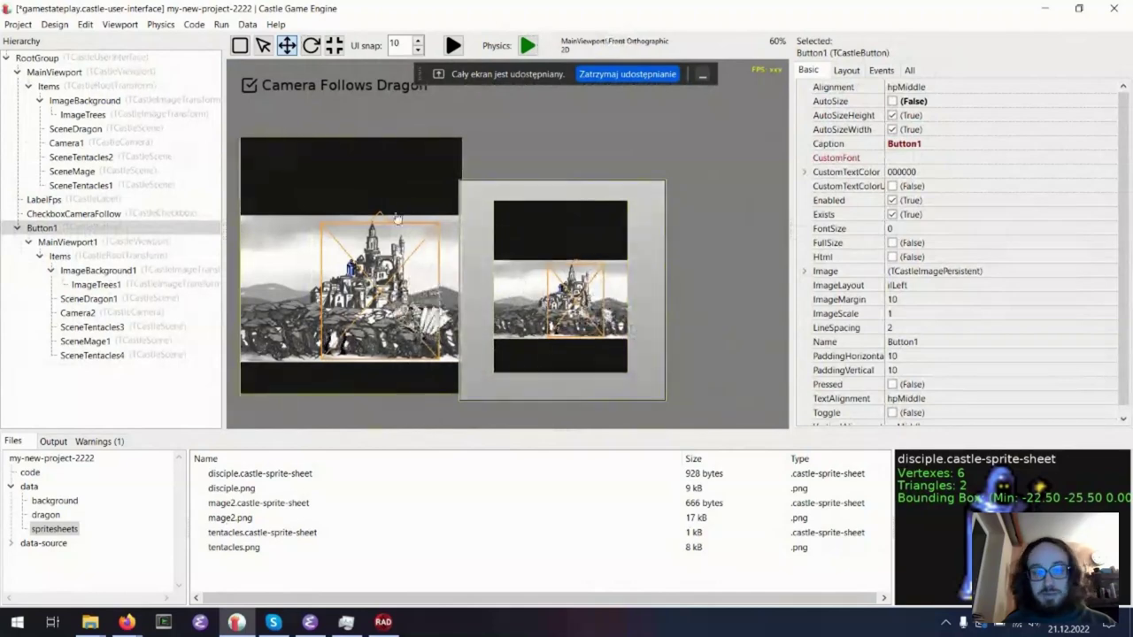
- Delete the original MainViewport and all of MainViewport1's items except SceneDragon1
left_click(396, 181)
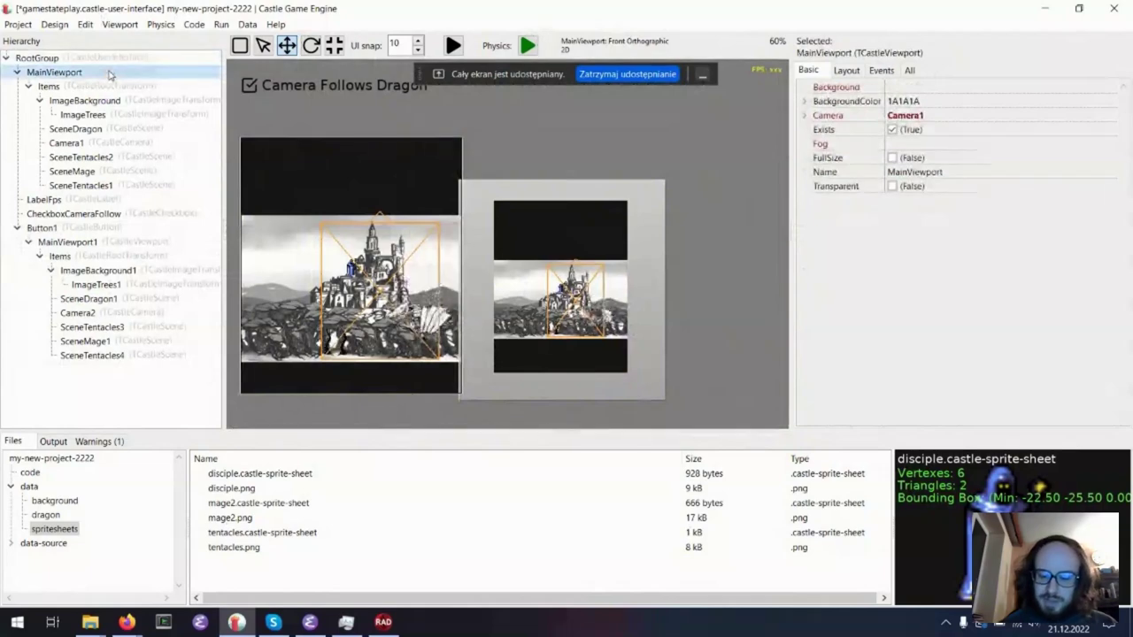
key("Delete")
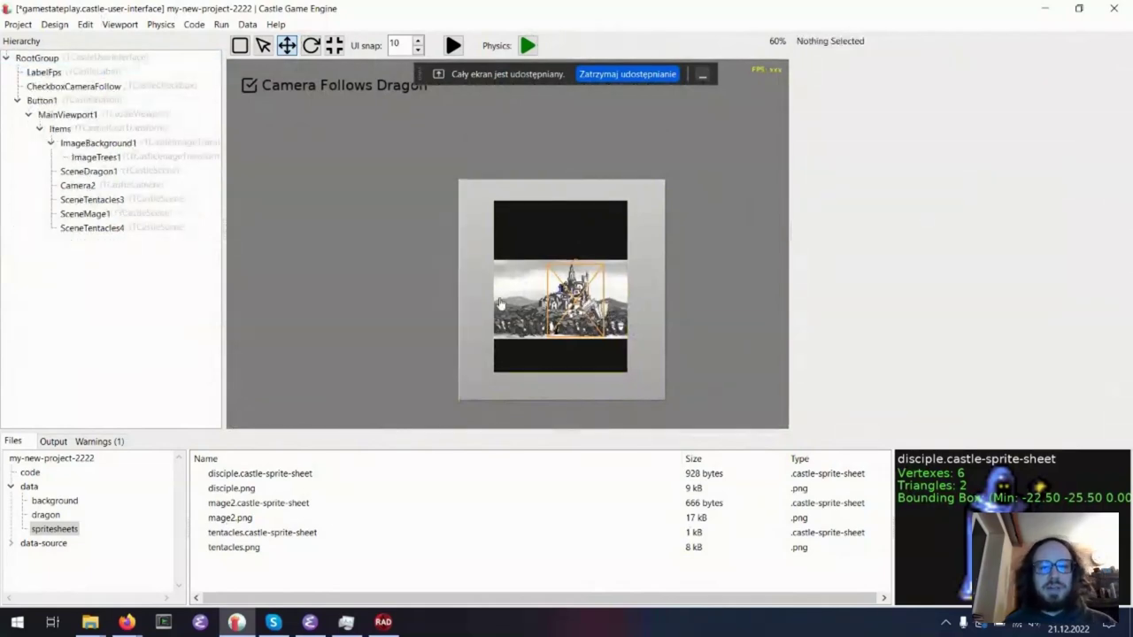
left_click(111, 144)
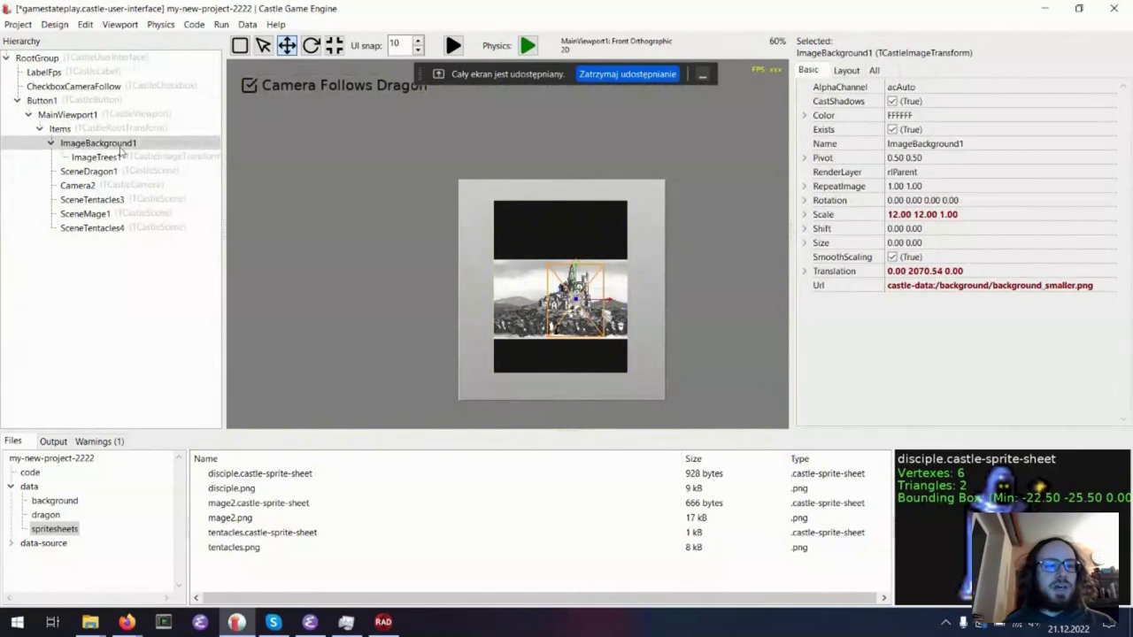
key("Delete")
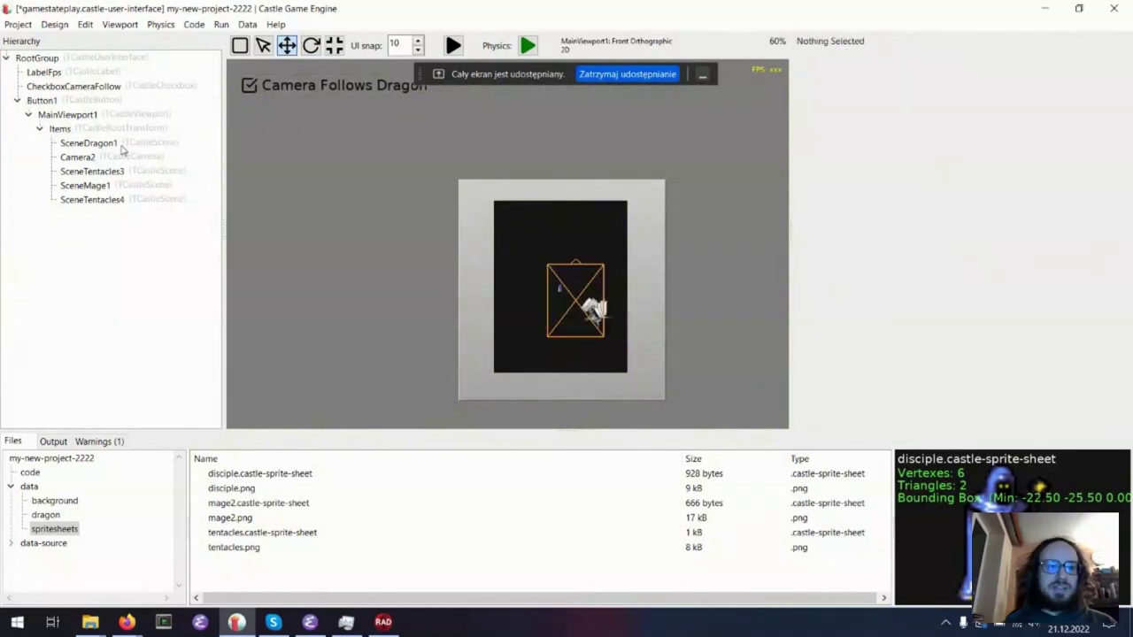
left_click(115, 158)
key("Delete")
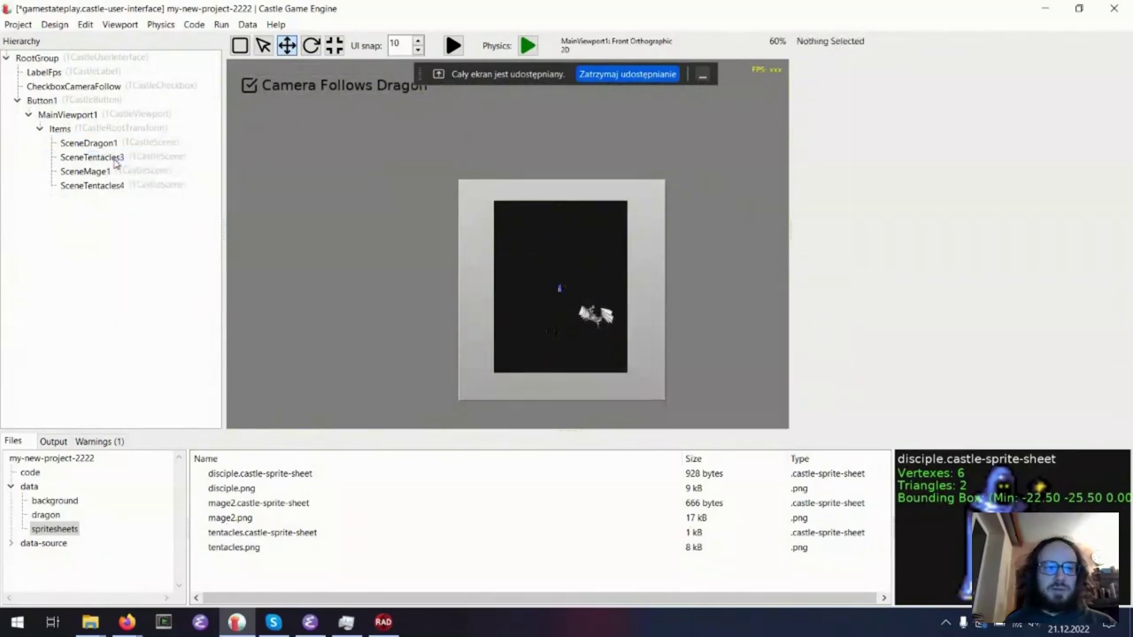
left_click(115, 158)
key("Delete")
left_click(115, 159)
key("Delete")
left_click(115, 159)
key("Delete")
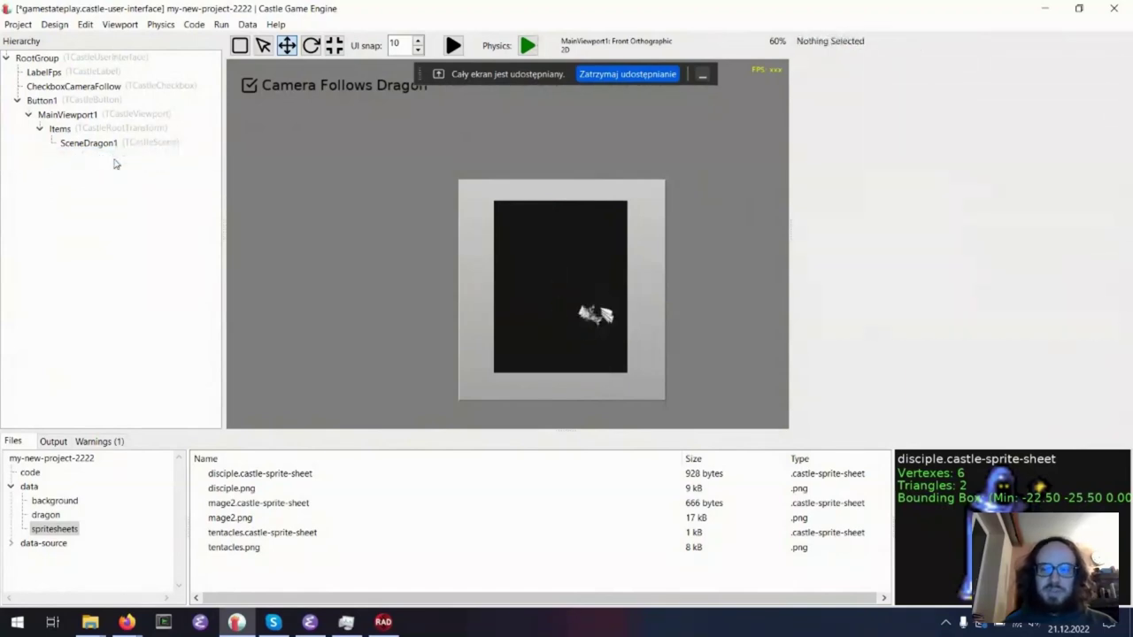
- Move SceneDragon1 to the middle of MainViewport1, at a translation of about -897, 2610, 100
left_click(593, 307)
mouse_move(592, 303)
left_mouse_down()
mouse_move(591, 330)
mouse_move(558, 310)
mouse_move(602, 336)
mouse_move(601, 355)
mouse_move(621, 345)
mouse_move(619, 359)
mouse_move(576, 297)
left_mouse_up()
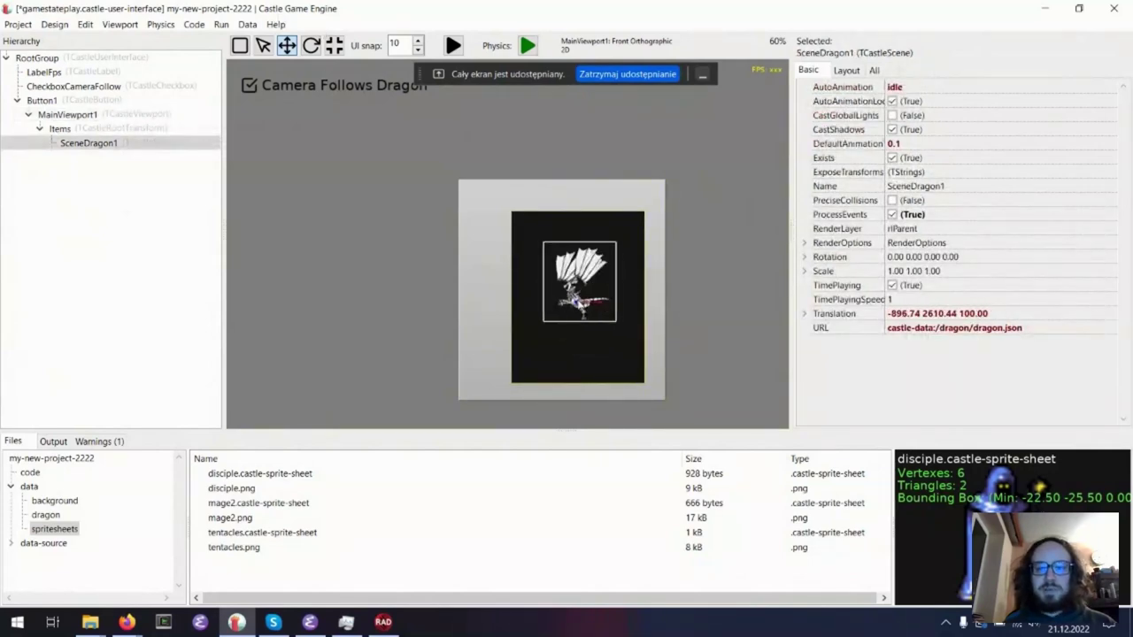
- Make MainViewport1 transparent and move it close to the upper-left corner of Button1
left_click(46, 115)
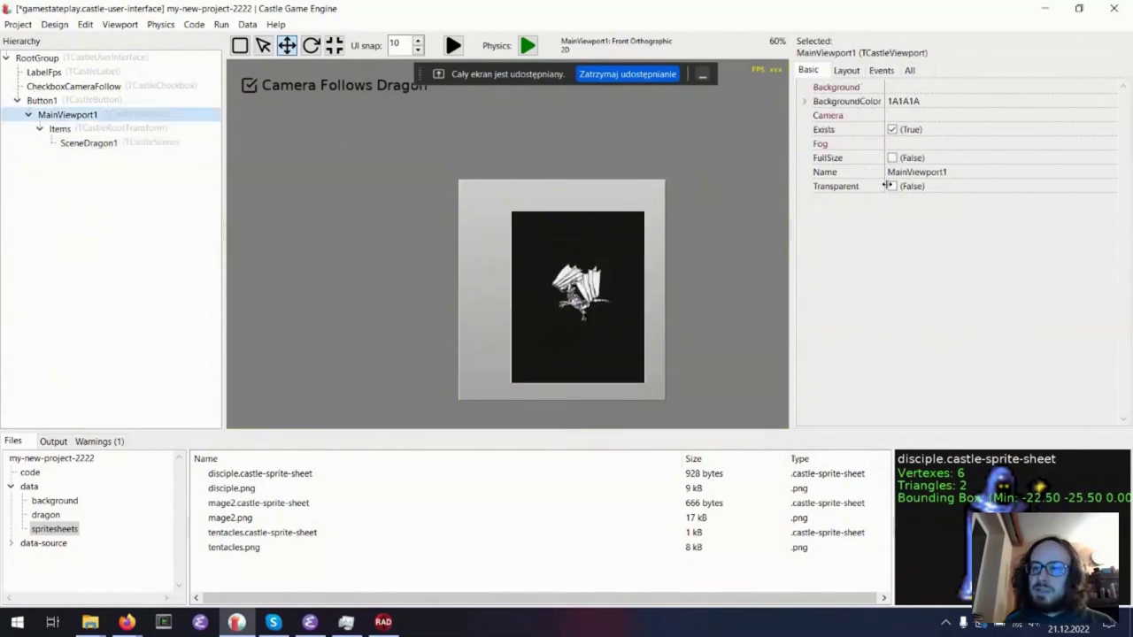
left_click(891, 186)
left_click(506, 344)
left_click_drag(619, 248, 536, 200)
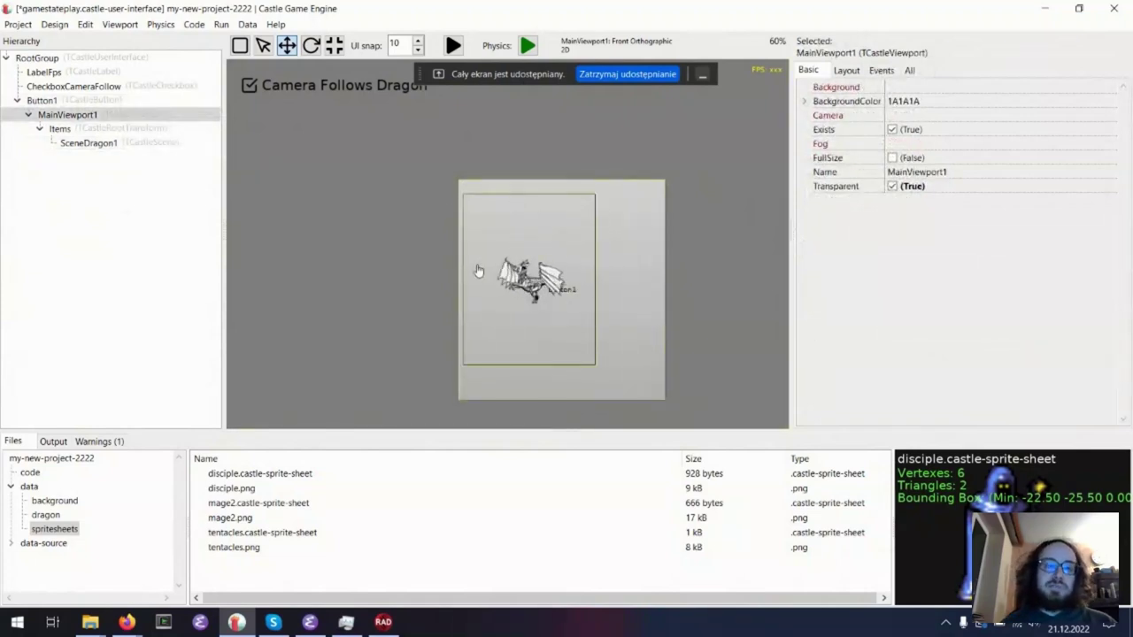
- Duplicate MainViewport1 inside Button1 and move the copy to the button's right side
left_click(126, 87)
left_click(123, 112)
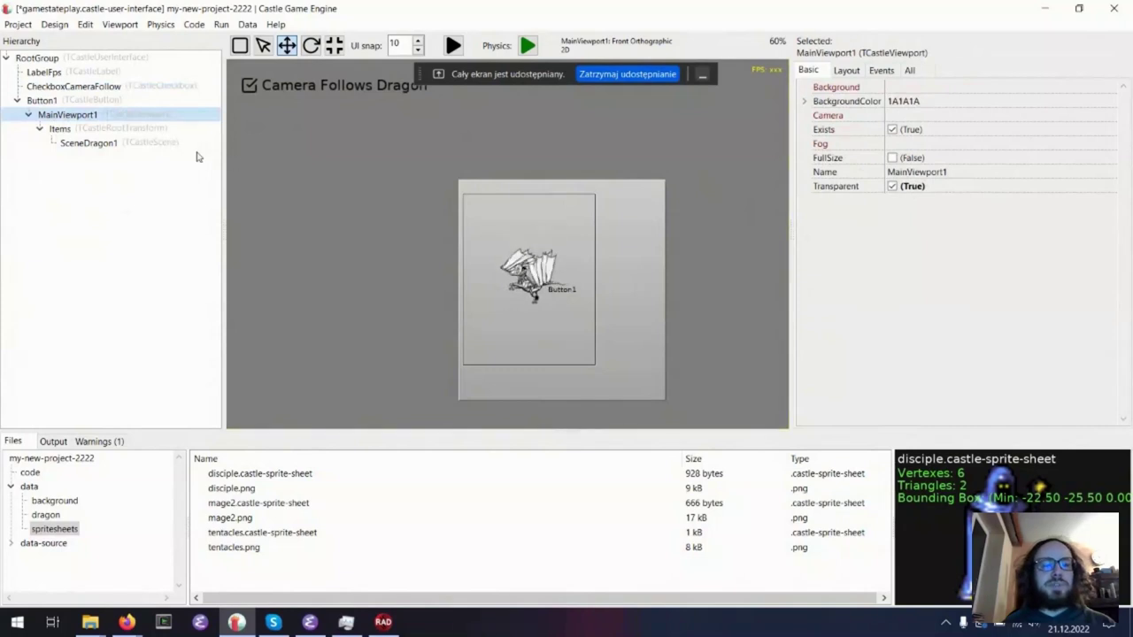
key("ctrl+d")
left_click(531, 274)
left_click(652, 334)
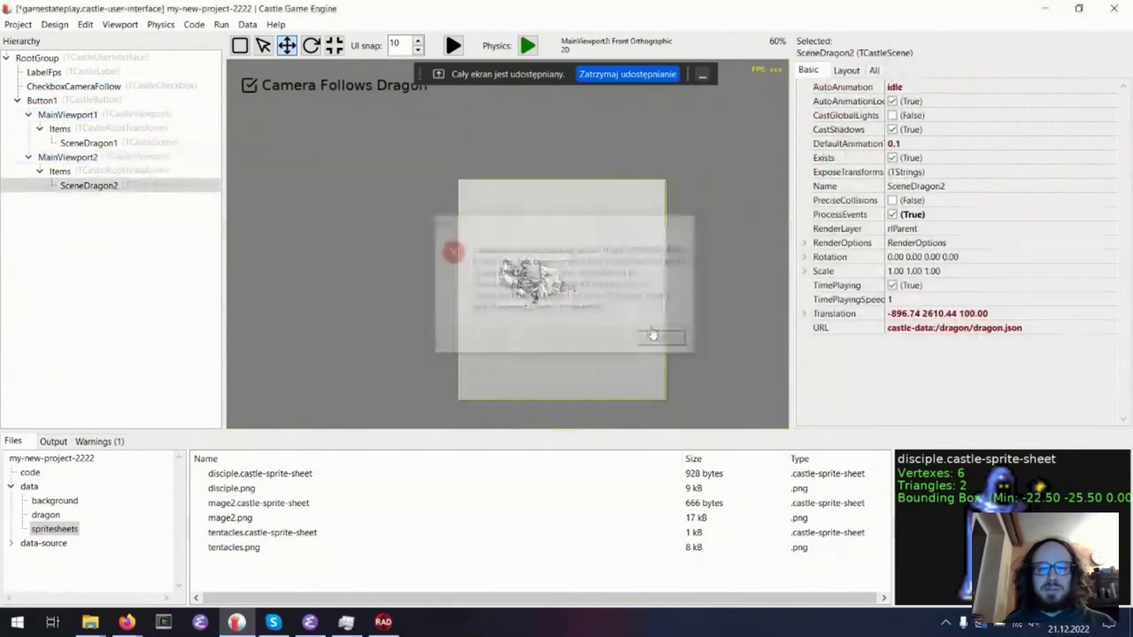
left_click(122, 160)
left_click_drag(550, 226, 619, 213)
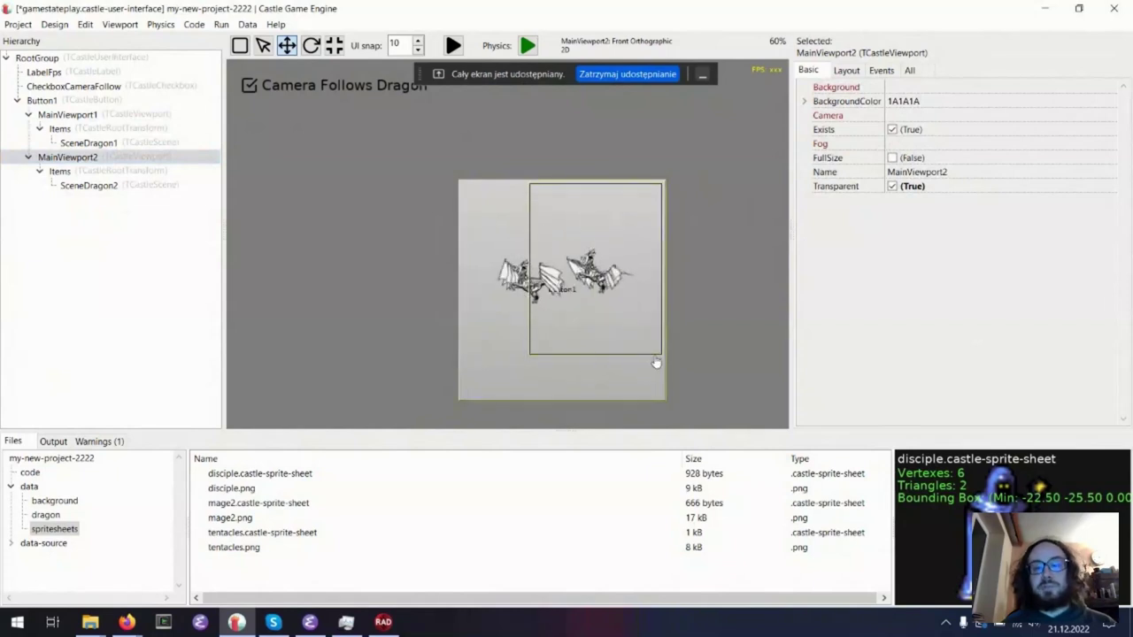
- Shrink MainViewport2 into the button's lower-right corner and duplicate it into the lower-left corner
left_click_drag(661, 355, 513, 375)
key("ctrl+d")
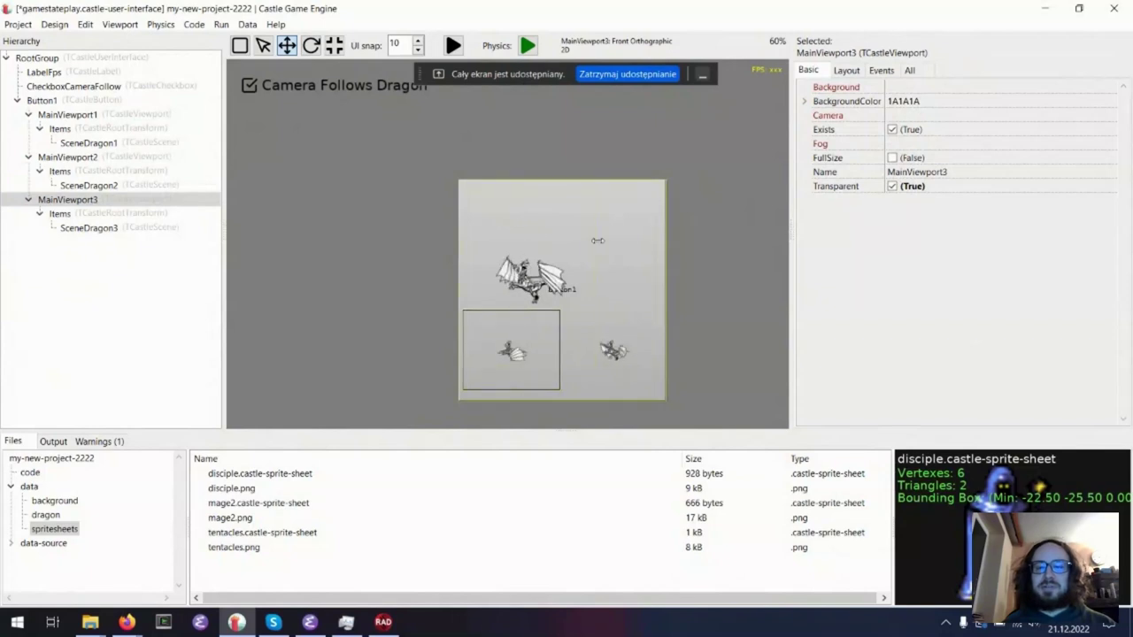
- Move Button1 with its three dragon viewports up and left within the design
left_click(627, 238)
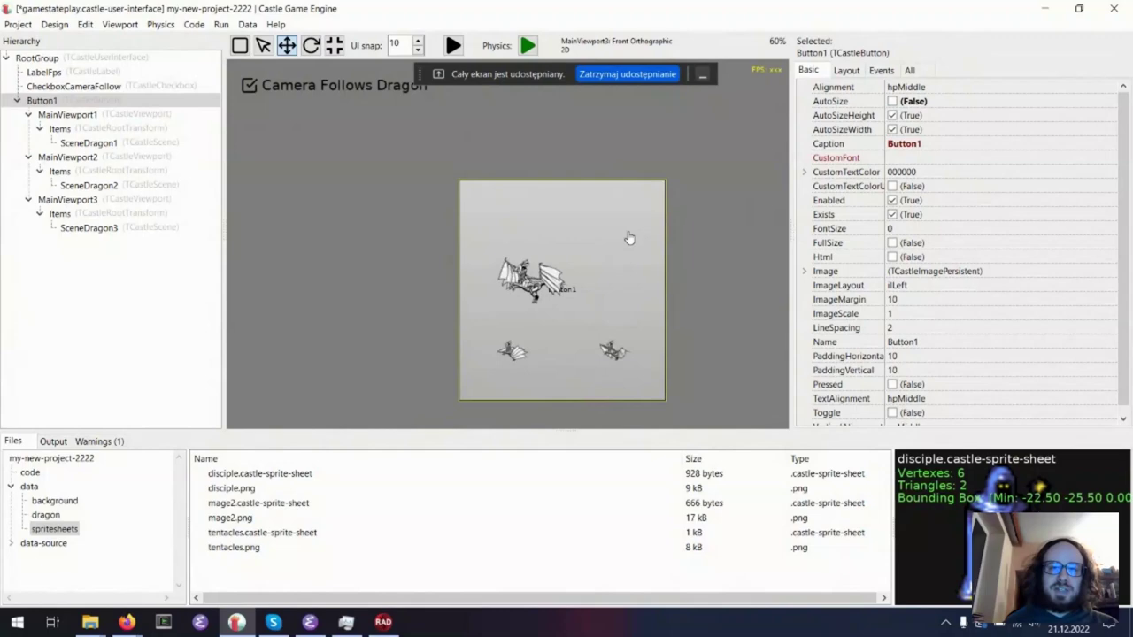
left_click_drag(628, 237, 466, 187)
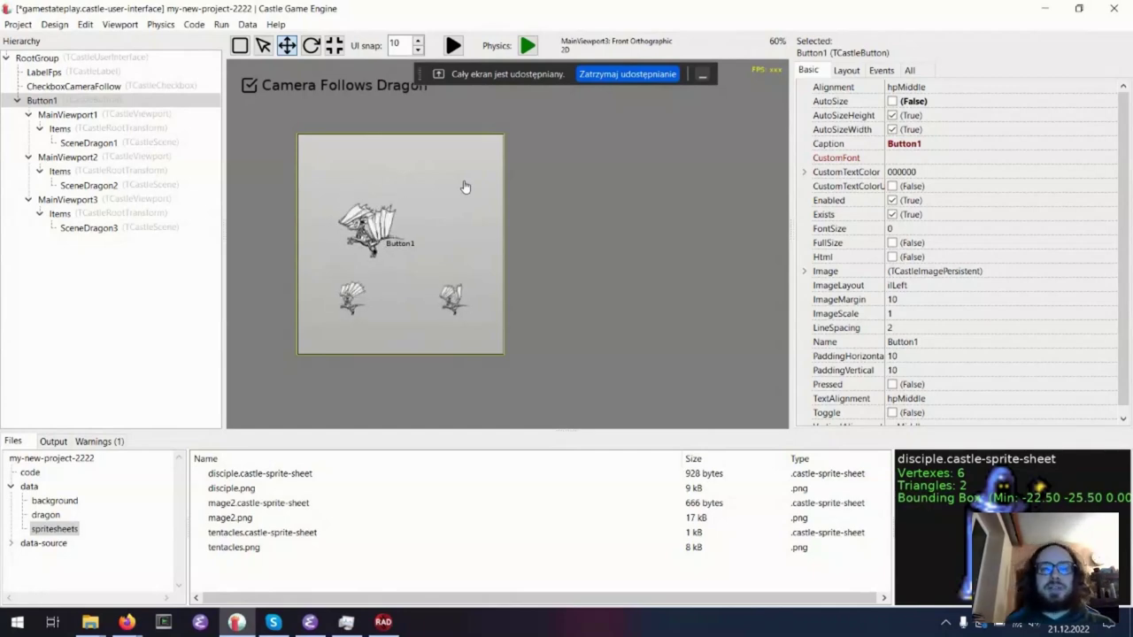
left_click(21, 24)
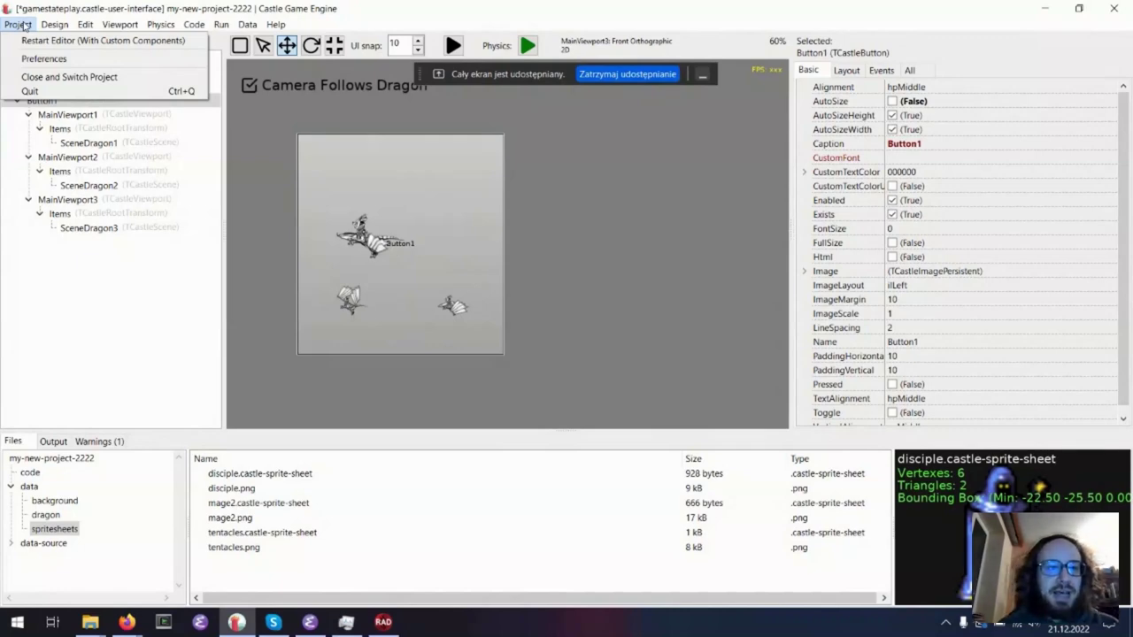
left_click(24, 25)
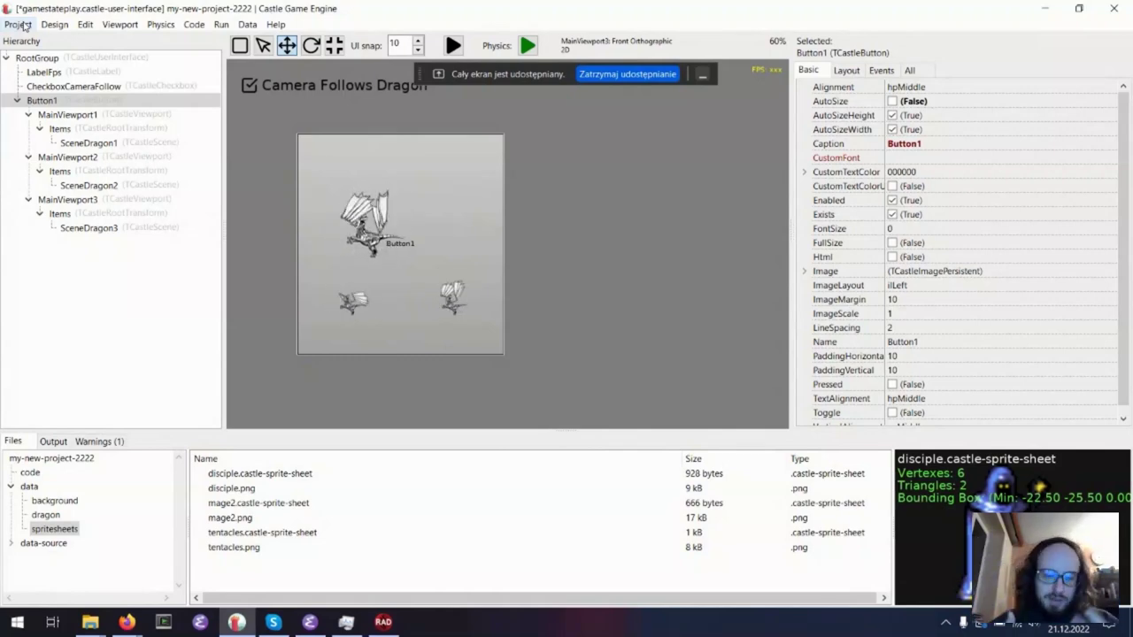
- Switch to RAD Studio and open the recent AllPackages.groupproj from packages\delphi, saving the changes to the current project
left_click(387, 621)
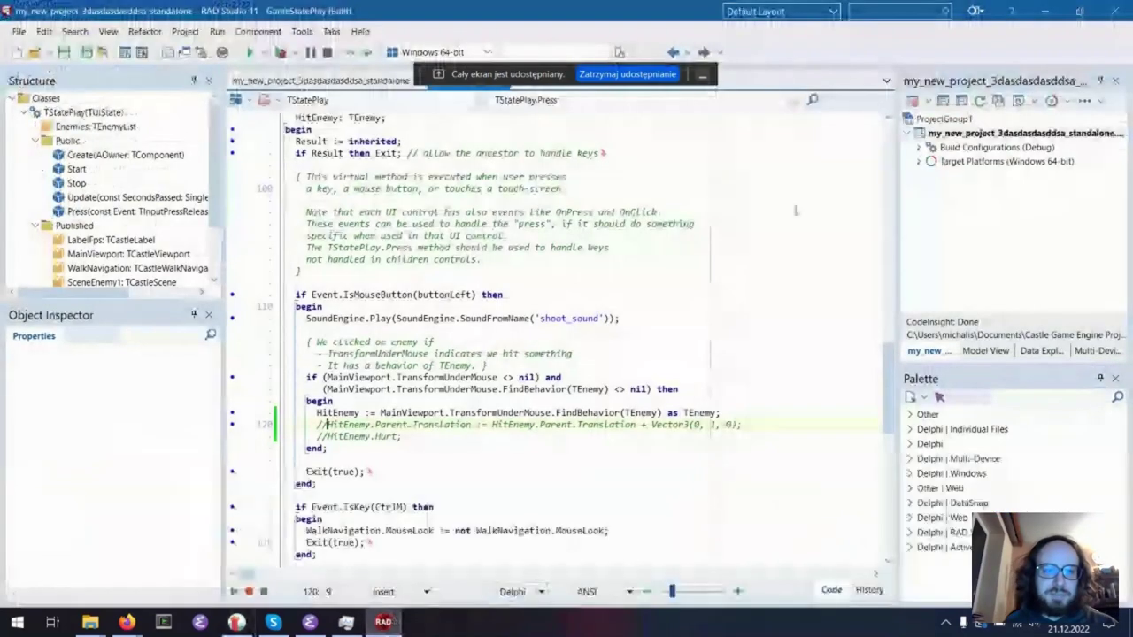
left_click(19, 32)
mouse_move(68, 117)
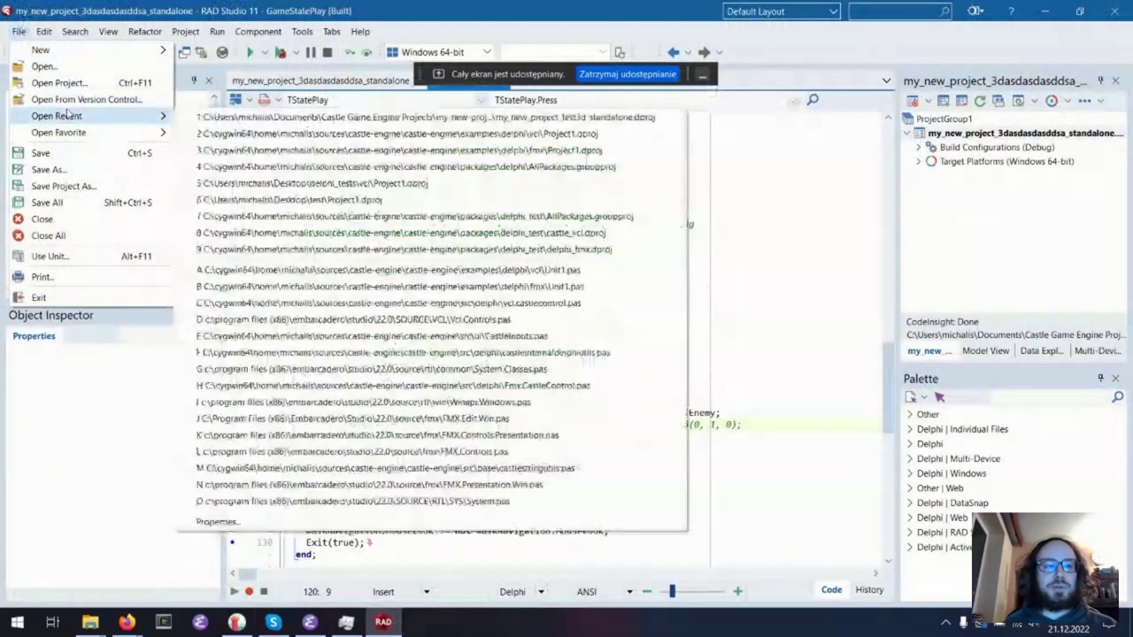
left_click(324, 167)
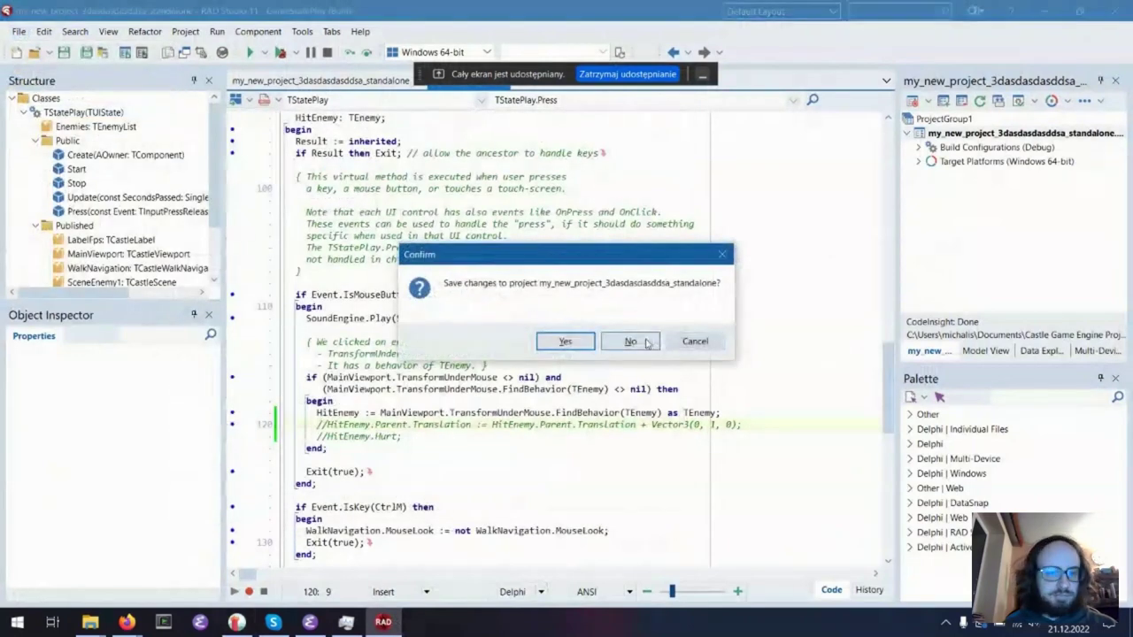
left_click(573, 343)
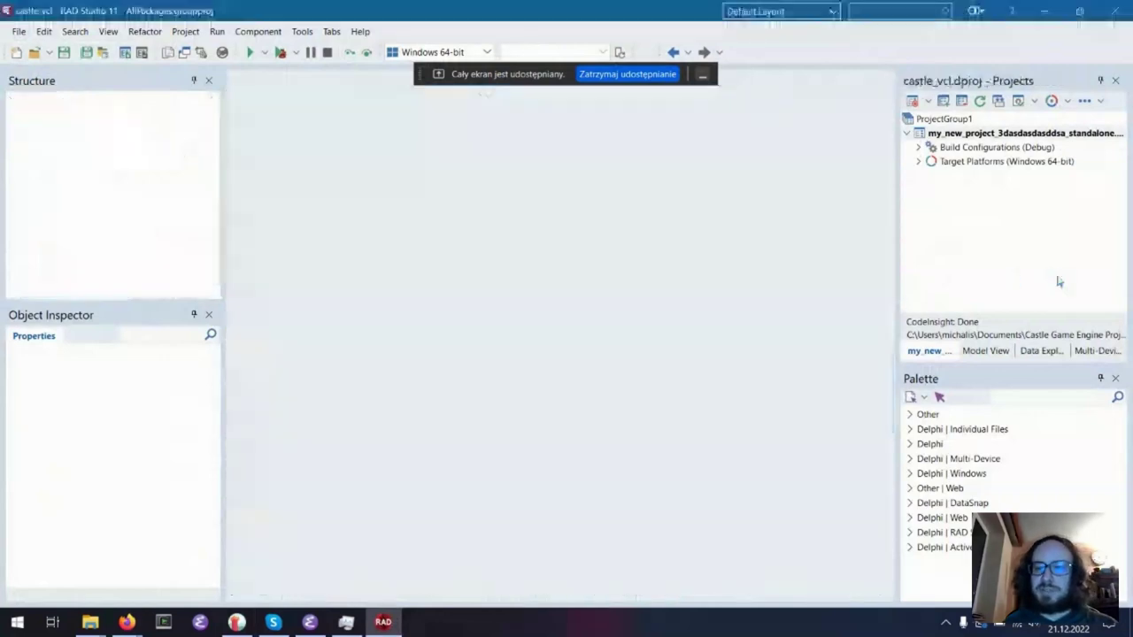
- Look at the castle_base.bpl and castle_fmx.bpl packages in the AllPackages project group
left_click(968, 135)
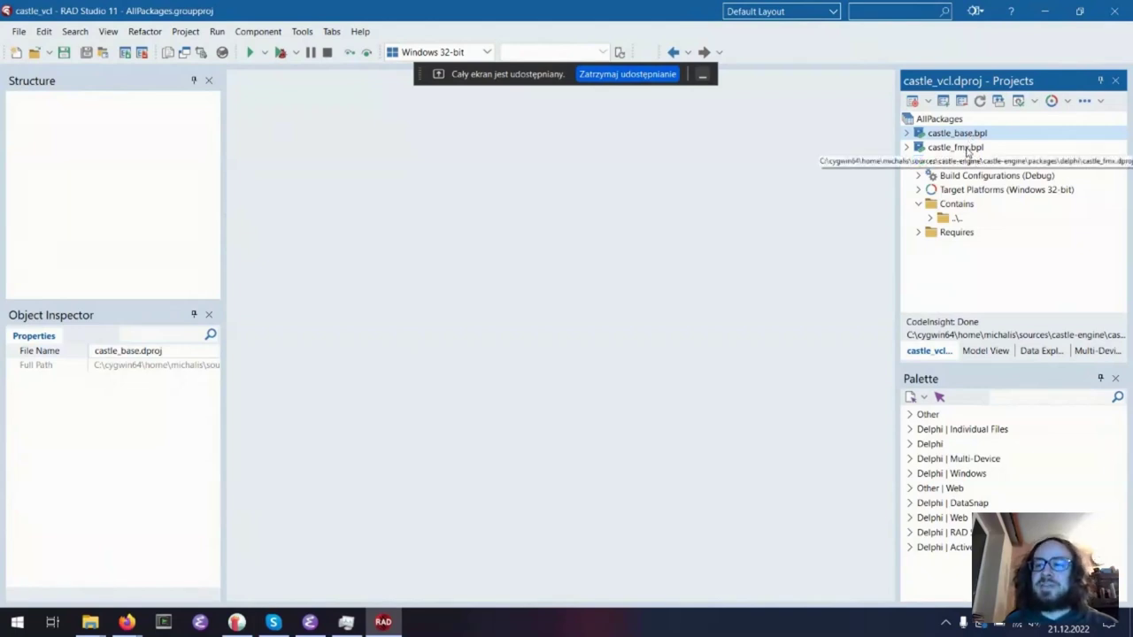
left_click(969, 149)
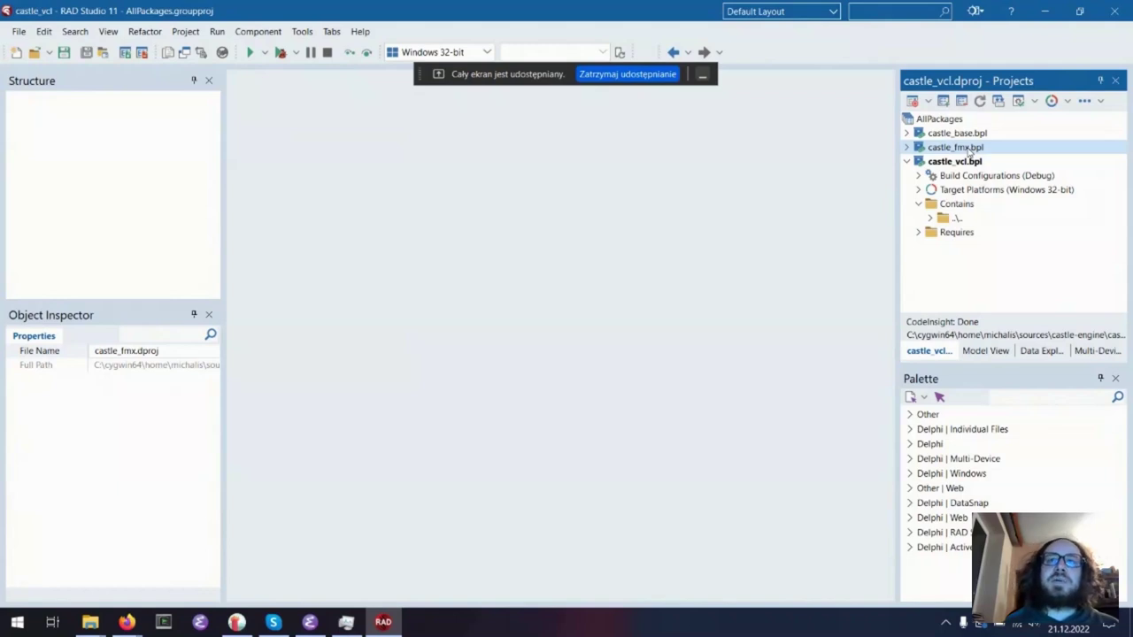
- Select the castle_vcl.bpl package and open the recent VCL example project examples\delphi\vcl\Project1.dproj
left_click(964, 162)
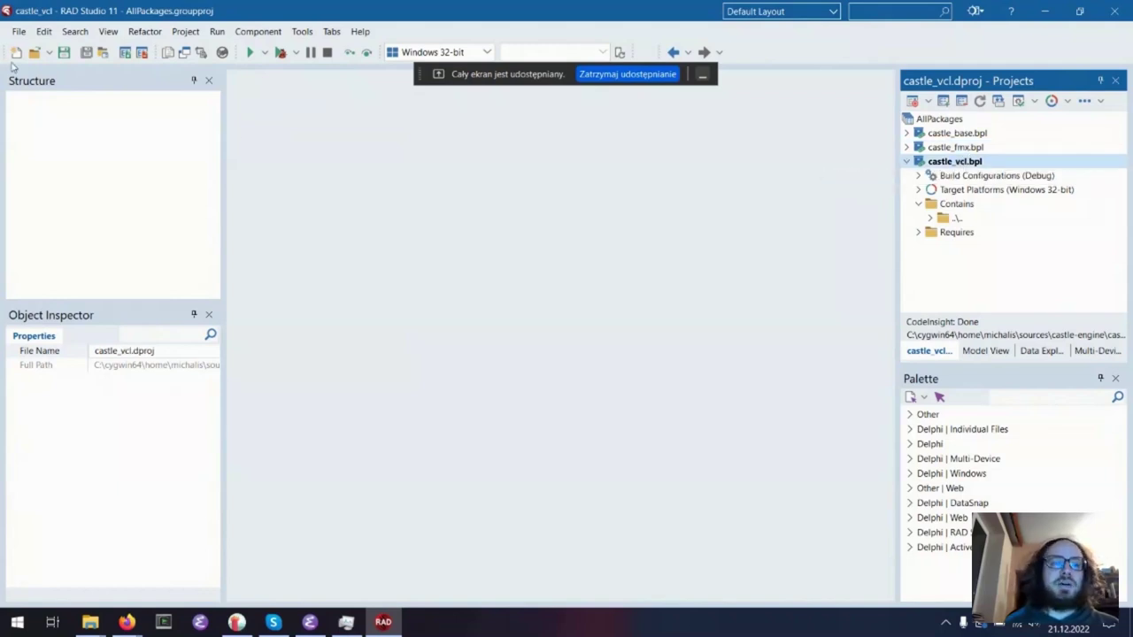
left_click(19, 31)
mouse_move(69, 117)
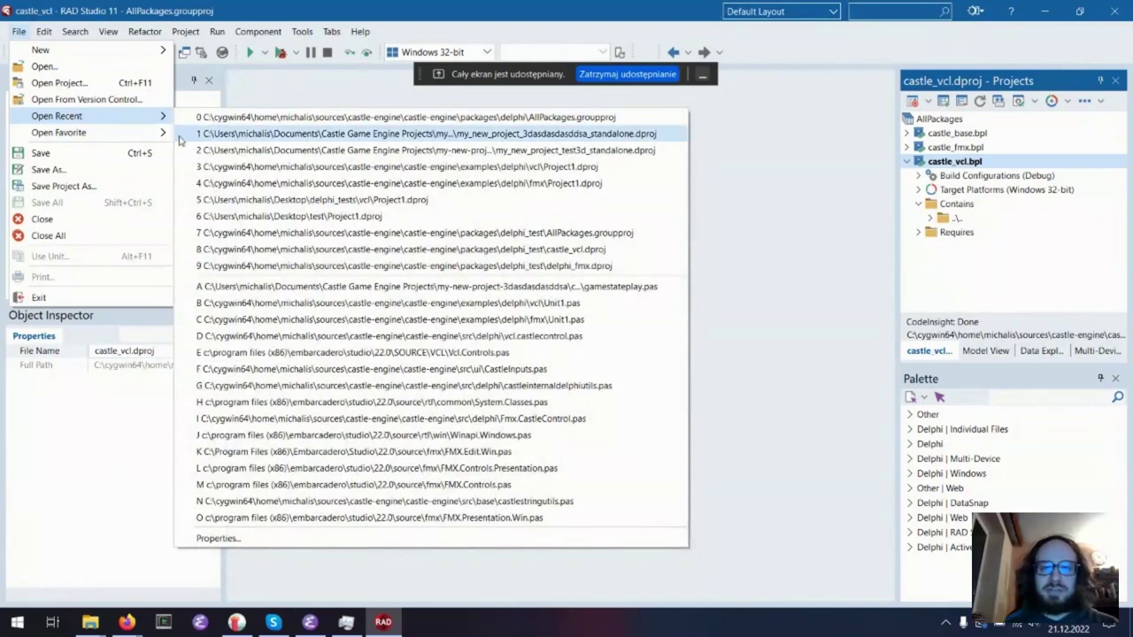
left_click(358, 167)
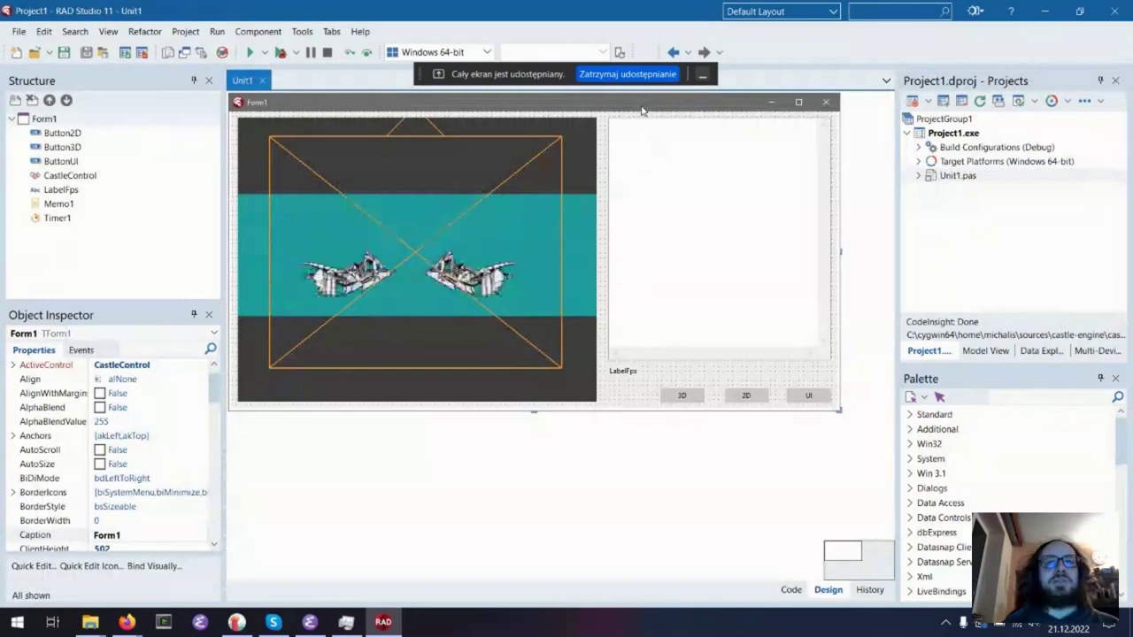
- Select CastleControl on Form1, look through its properties, and set its Align property to alNone
left_click(419, 201)
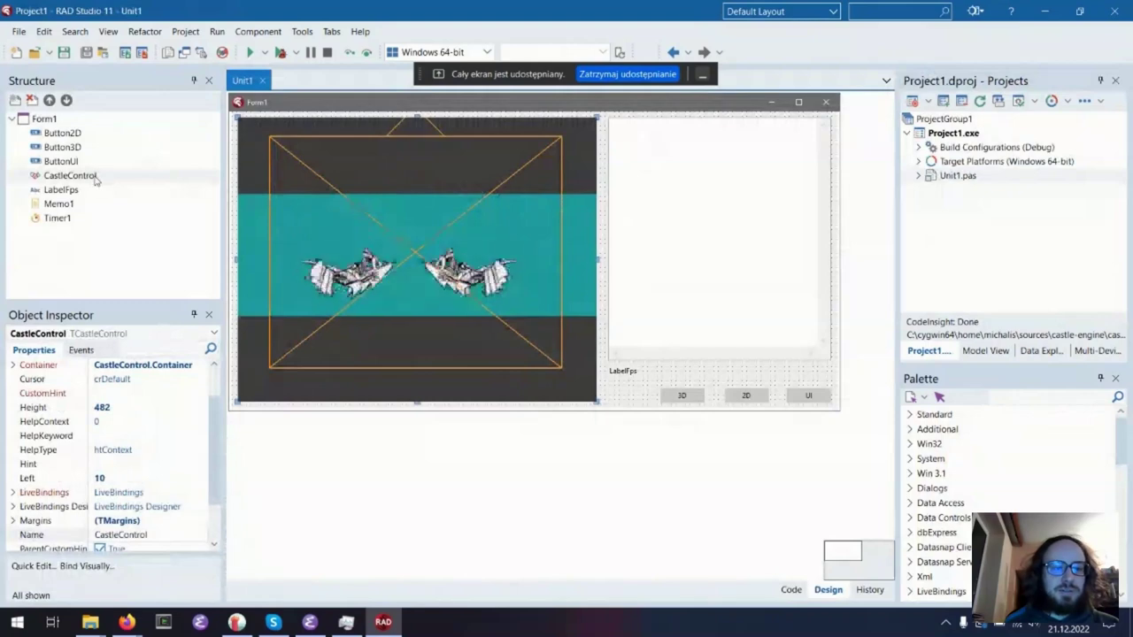
scroll(163, 478, "down", 2)
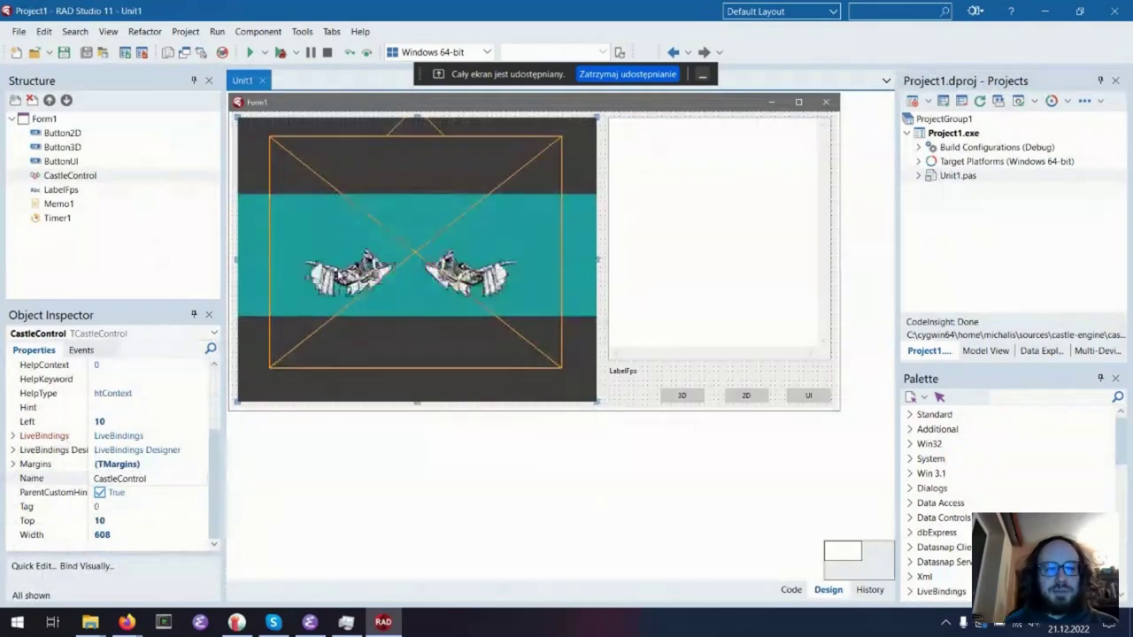
scroll(187, 398, "up", 3)
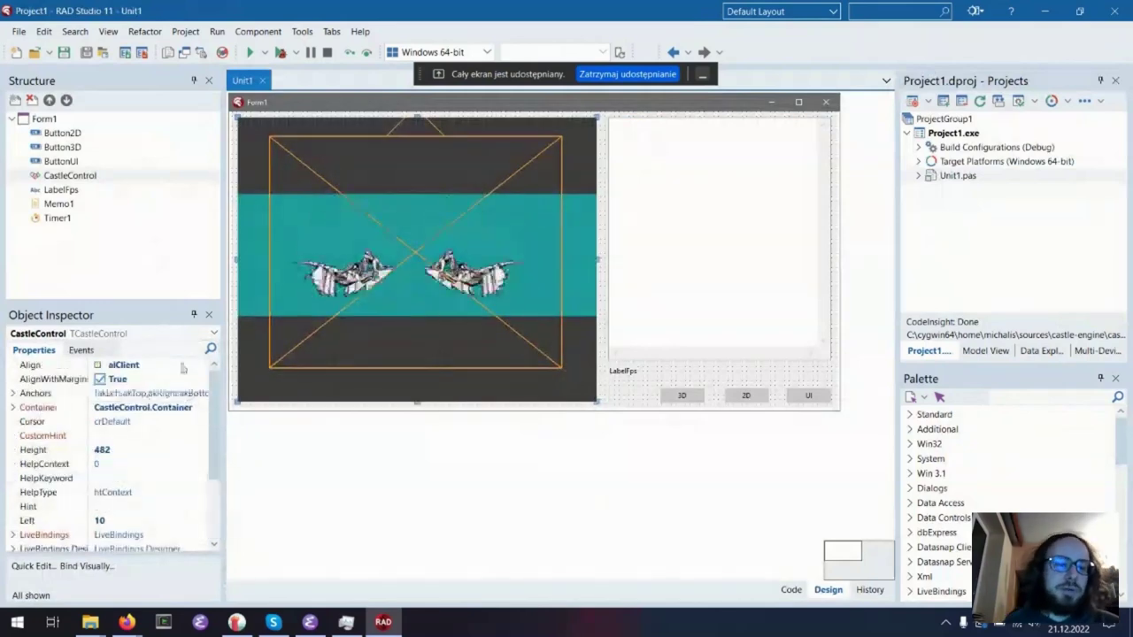
left_click(141, 365)
left_click(202, 365)
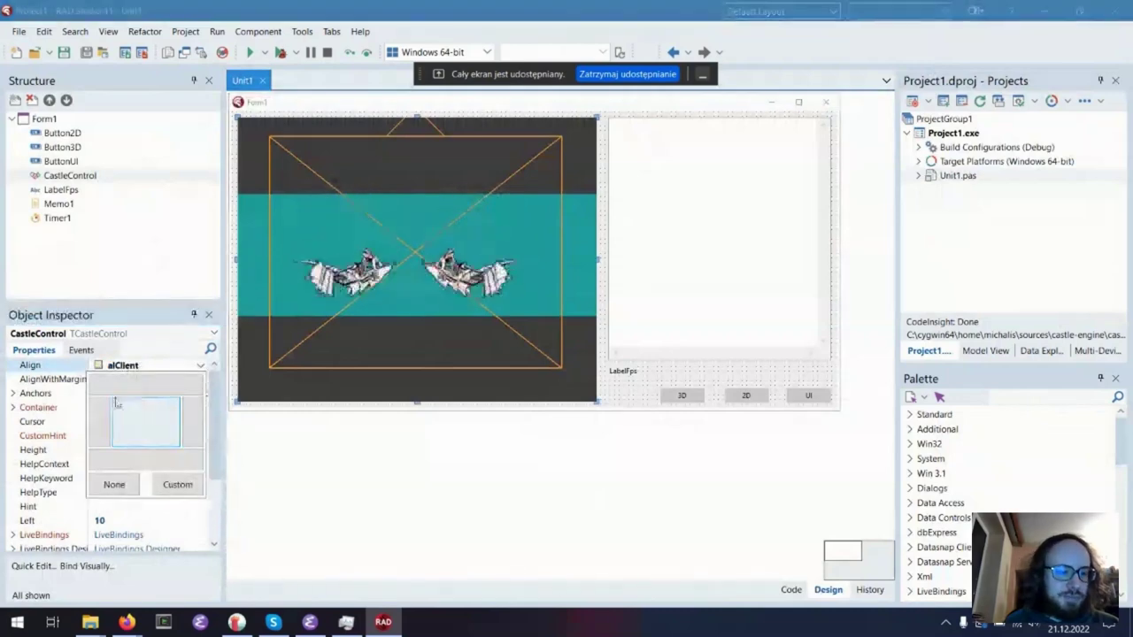
left_click(138, 452)
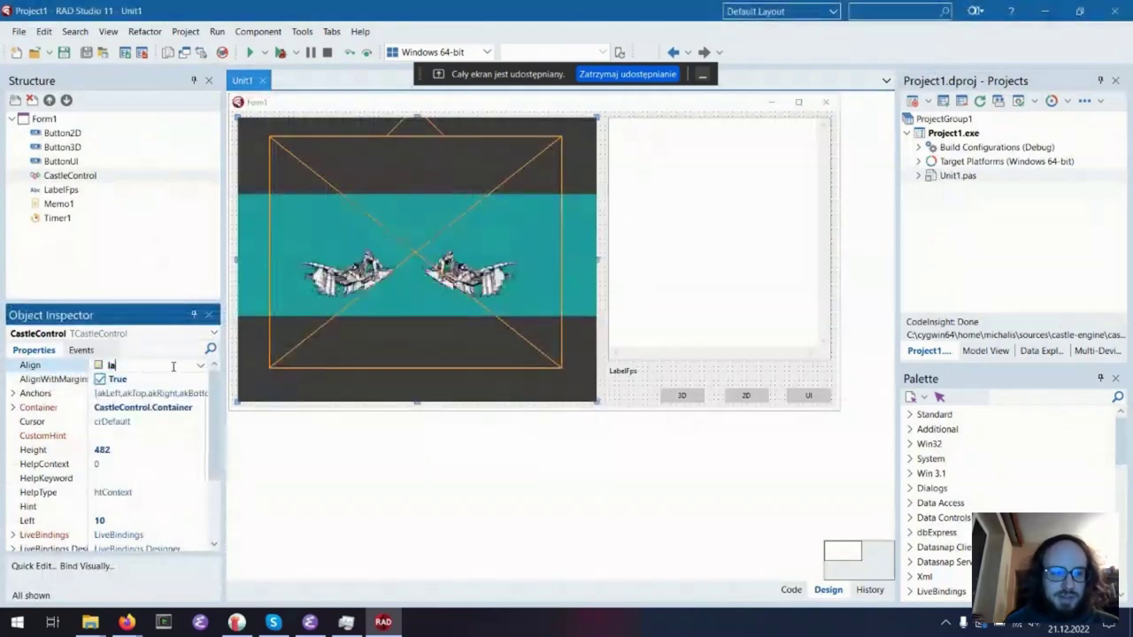
type("alNone")
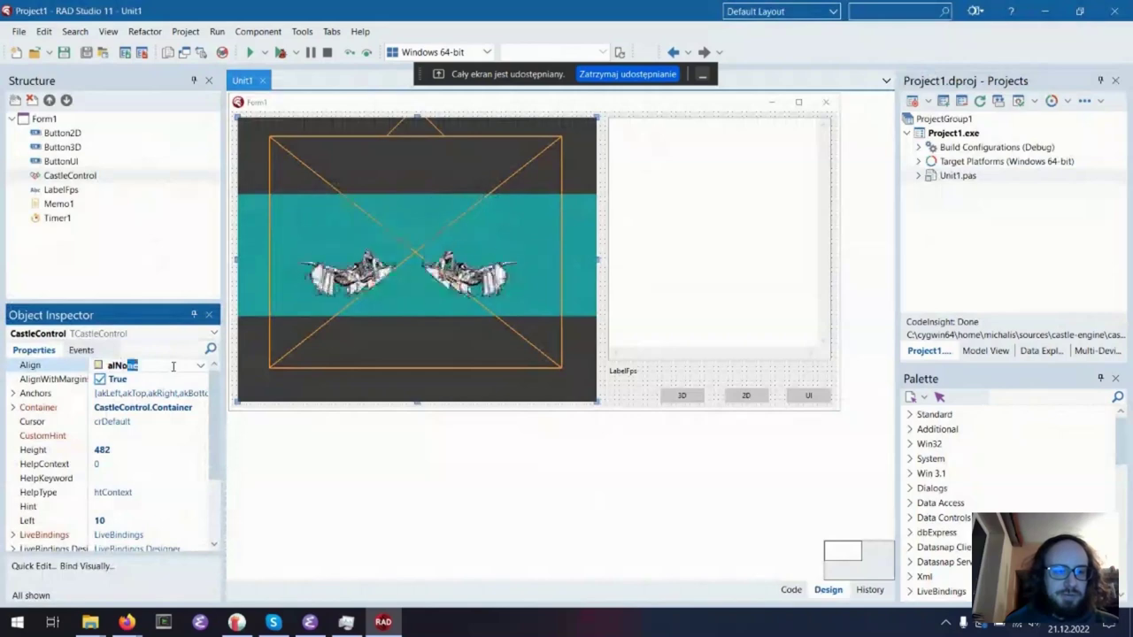
key("Return")
- Shrink CastleControl to a height of about 251 at the form's left edge and set its Align back to alClient
left_click_drag(592, 115, 439, 253)
mouse_move(390, 295)
left_mouse_down()
mouse_move(482, 202)
mouse_move(394, 203)
mouse_move(431, 191)
mouse_move(376, 288)
left_mouse_up()
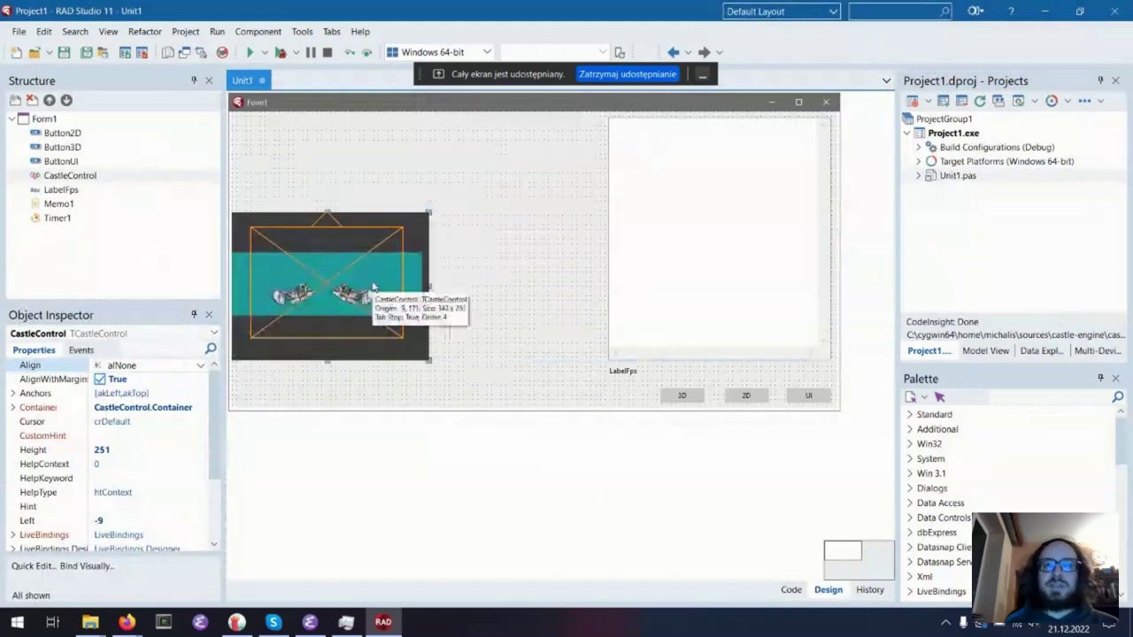
left_click(200, 364)
left_click(161, 412)
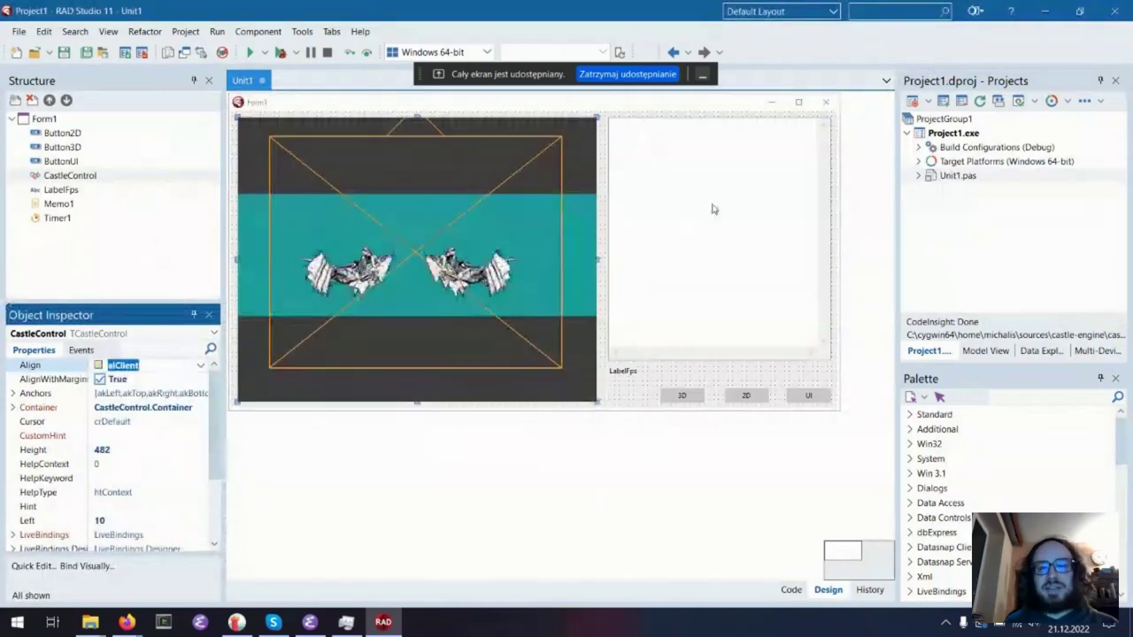
- Look at the properties of the standard VCL controls Memo1, Button2D and LabelFps on Form1
left_click(699, 213)
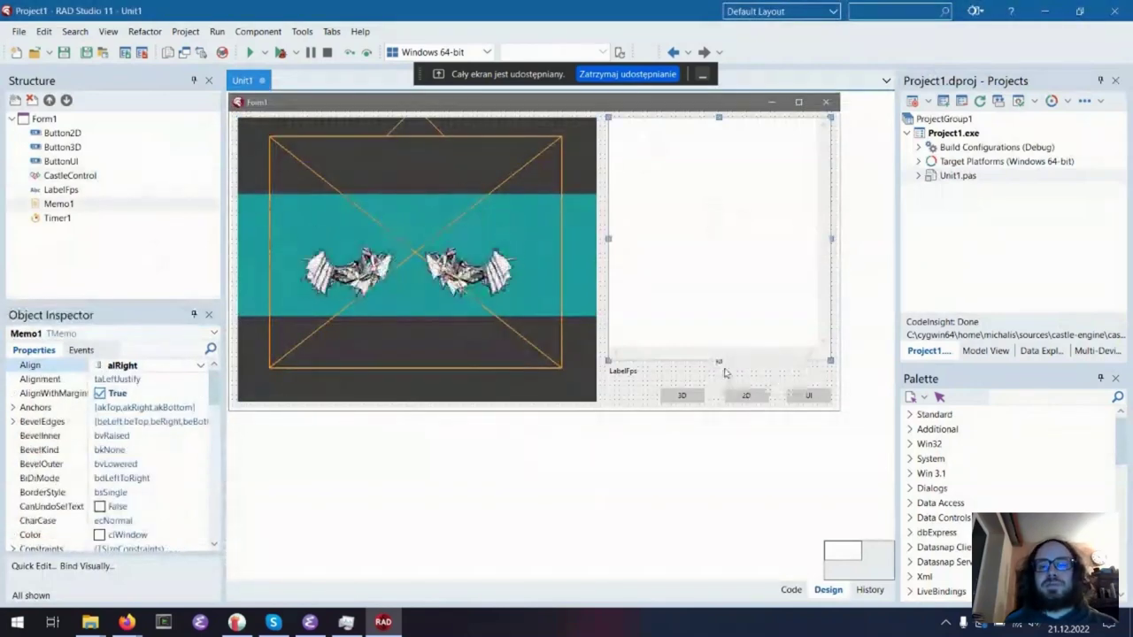
left_click(746, 395)
left_click(623, 370)
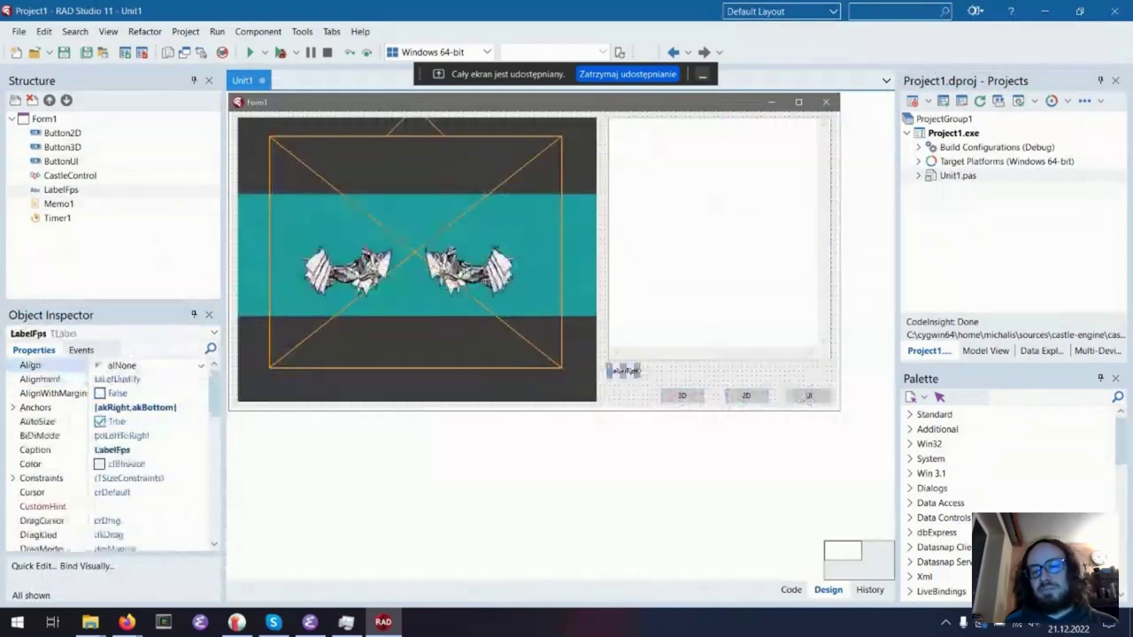